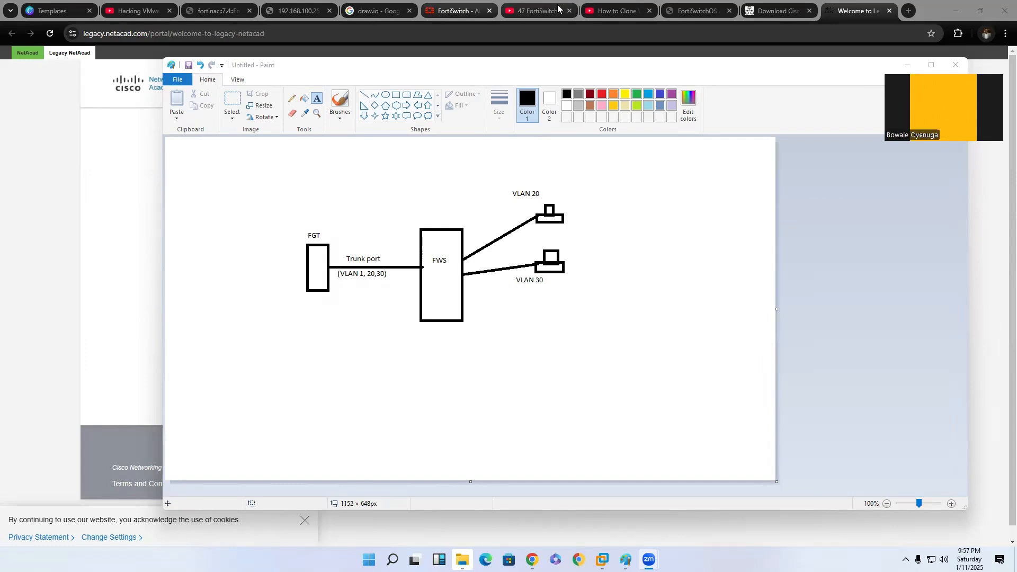
Enter the username admin on the FortiSwitch login page and check the network diagram in Paint.
click(456, 11)
click(517, 210)
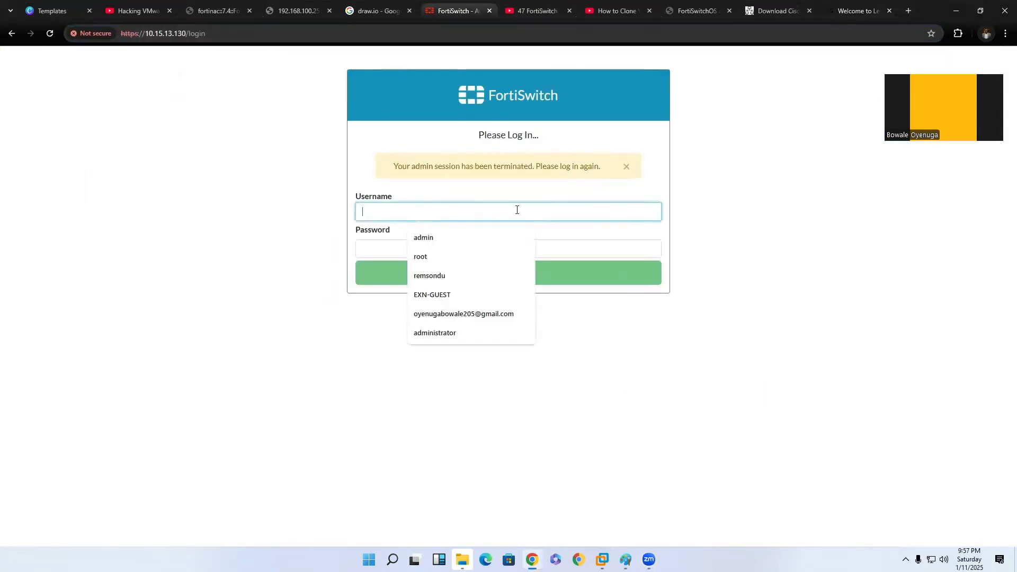
text(admin)
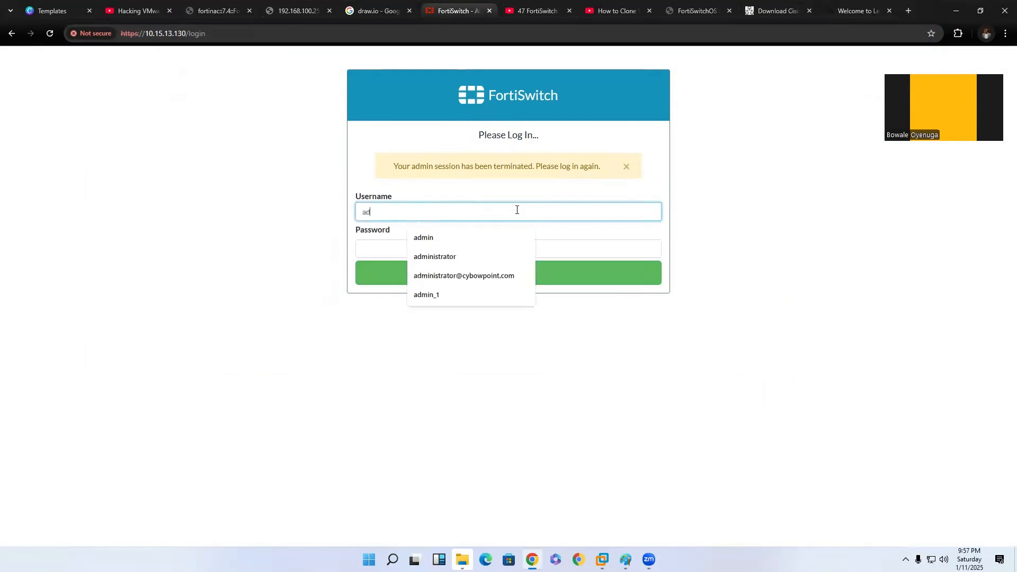
key(Tab)
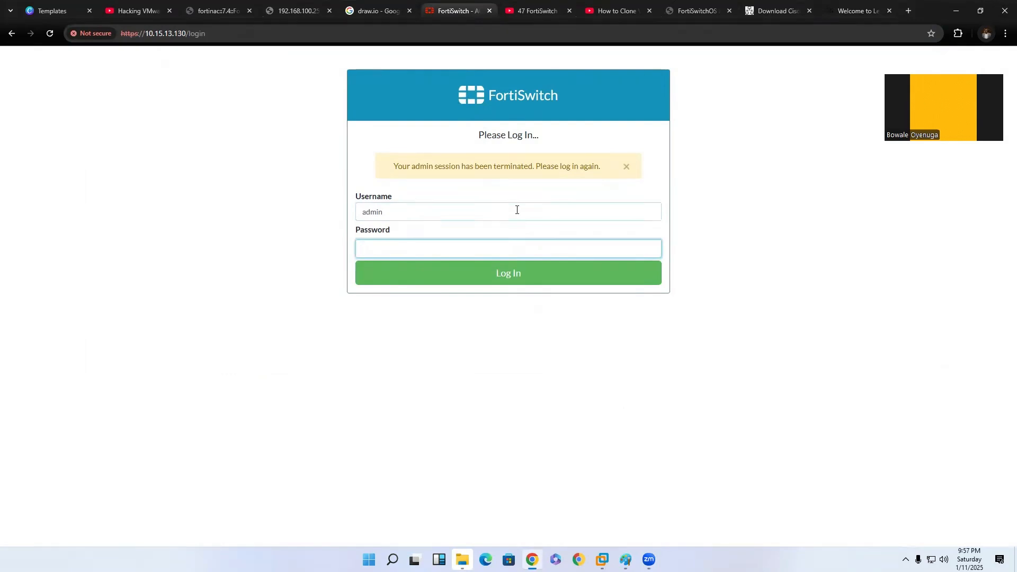
key(alt+Tab)
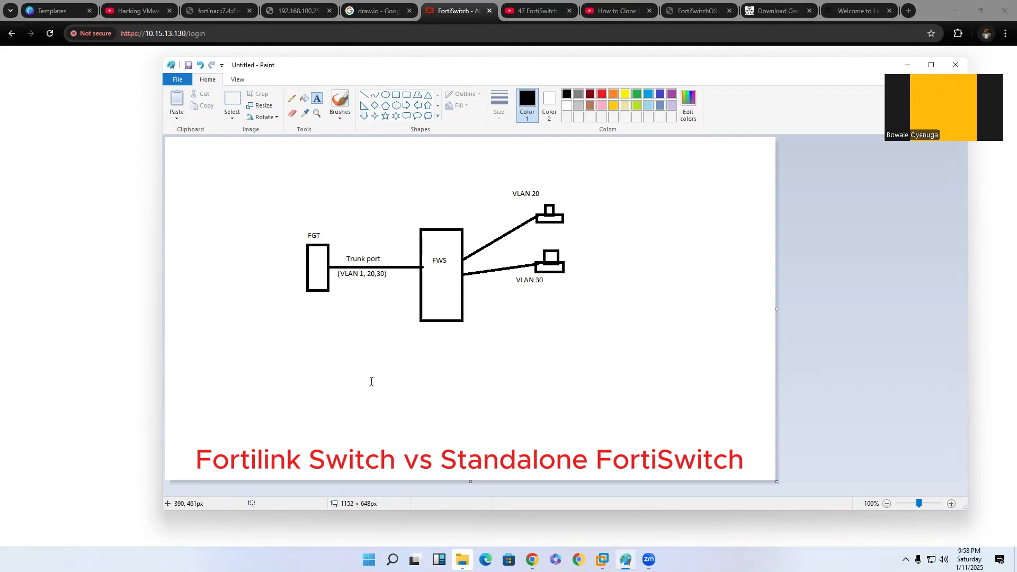
click(122, 185)
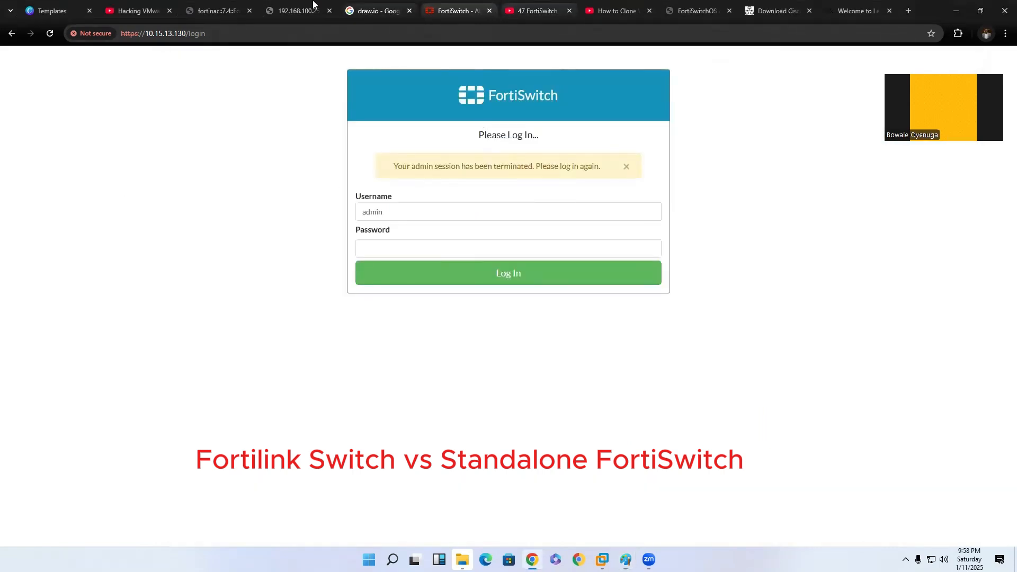
Log in to the FortiGate at 192.168.100.251 as admin with the account password and postpone the setup steps.
click(225, 11)
click(301, 9)
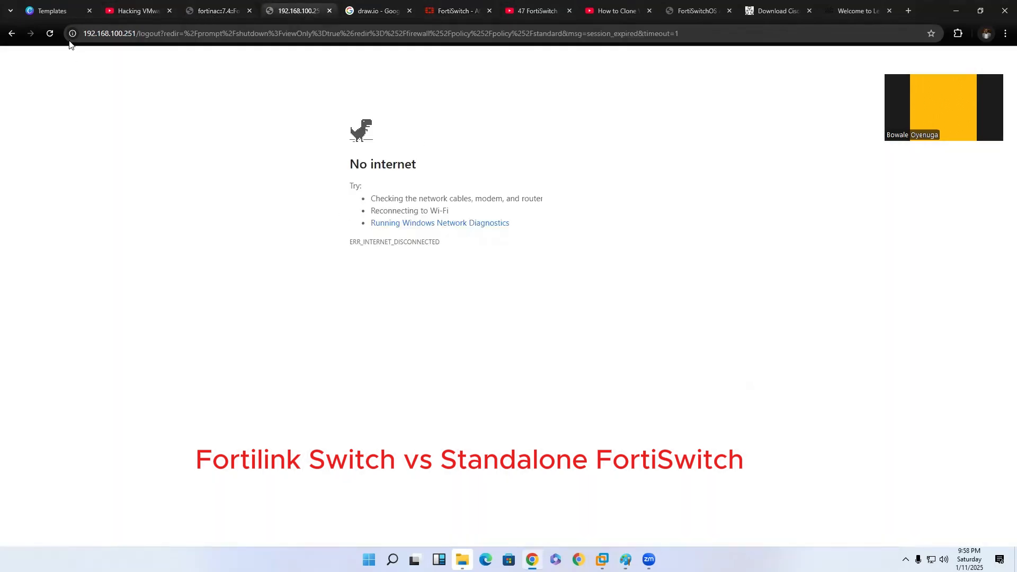
text(admin)
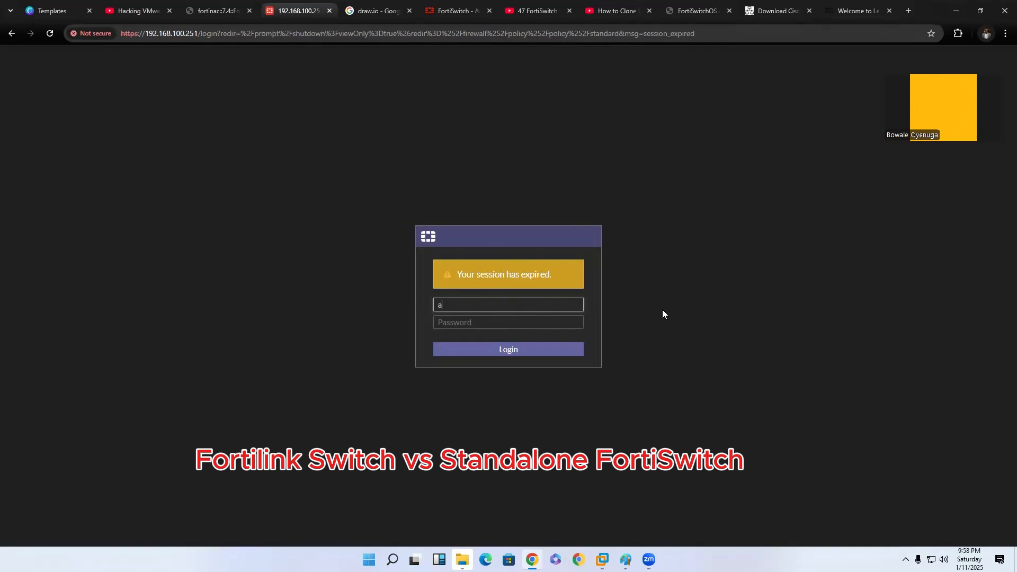
key(Tab)
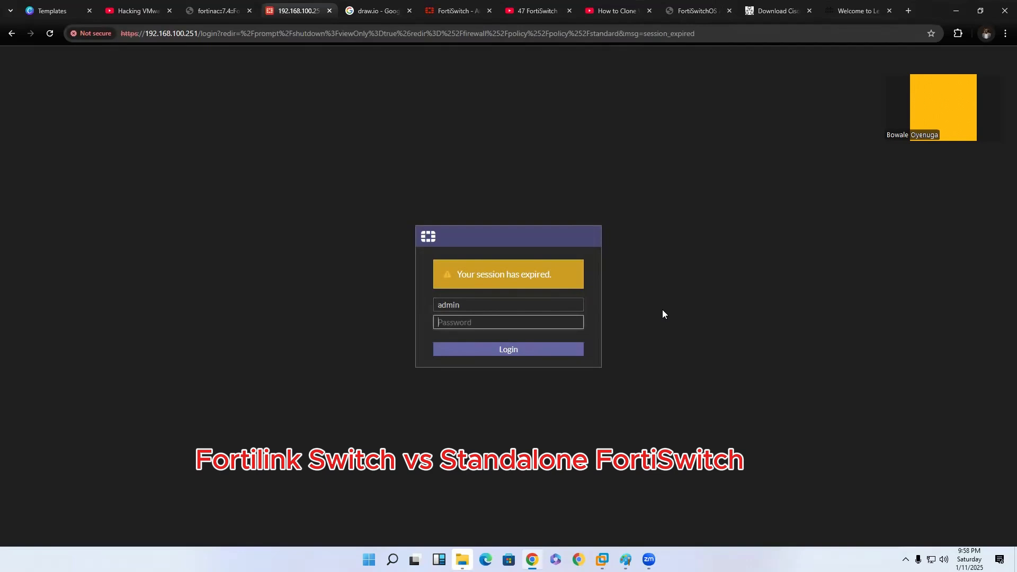
text(admin)
key(Return)
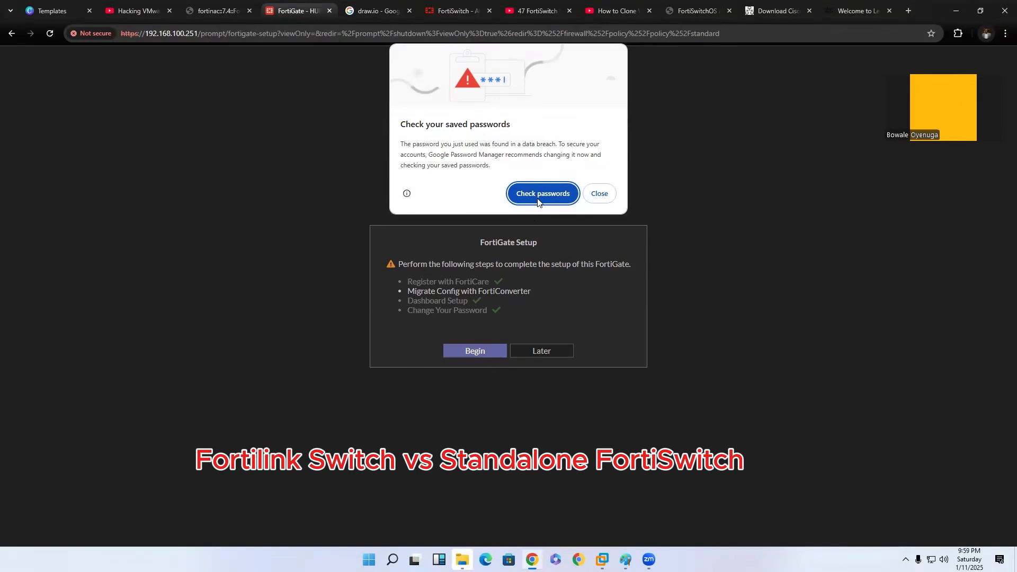
click(599, 194)
click(566, 351)
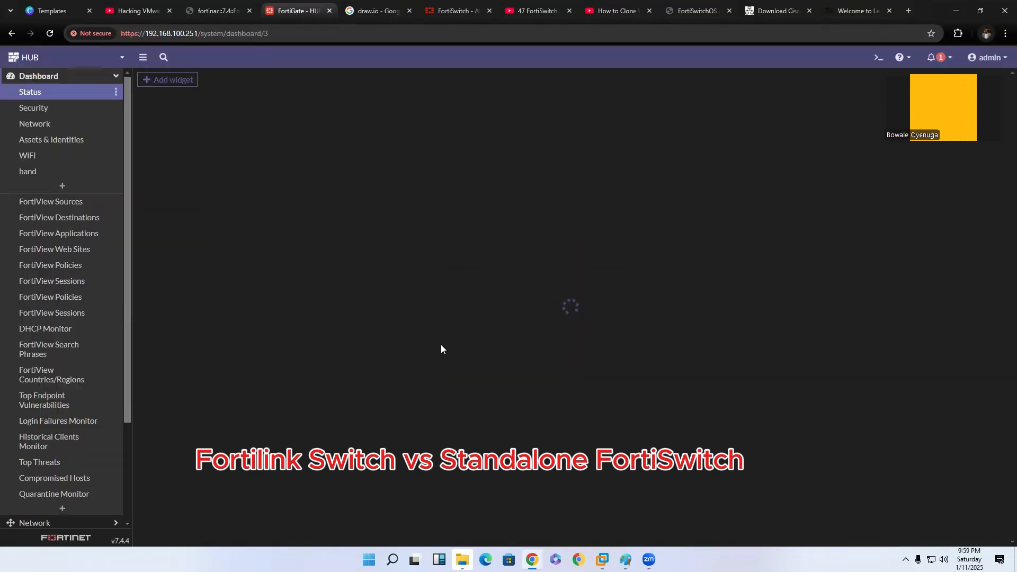
Open the list of managed FortiSwitches on the FortiGate.
click(84, 79)
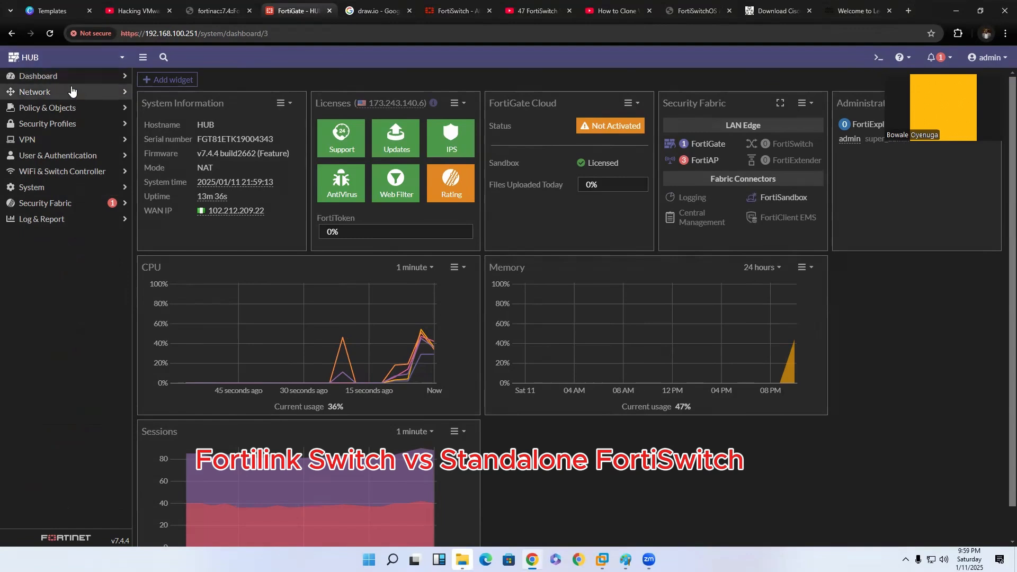
mouse_move(341, 148)
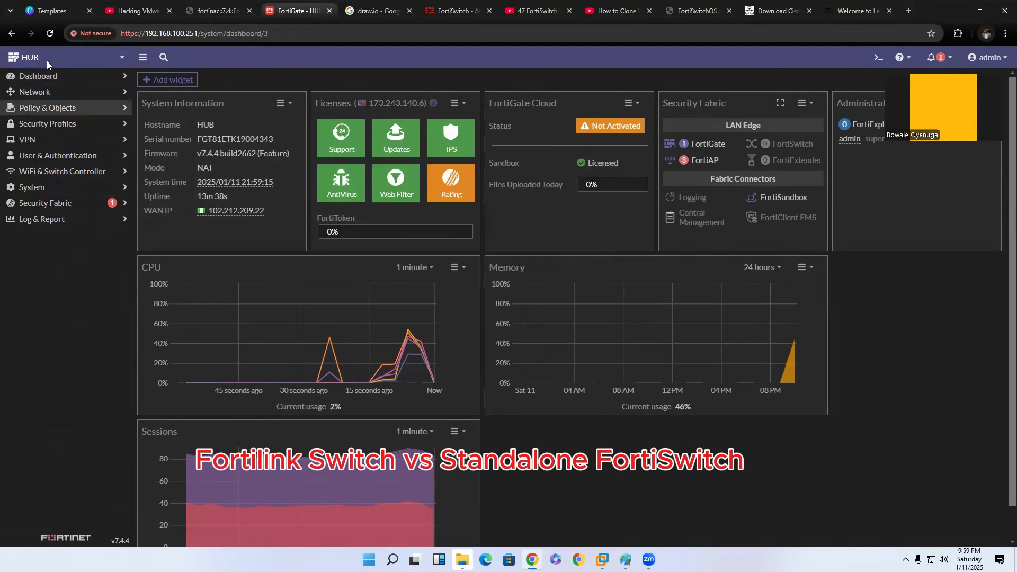
click(73, 176)
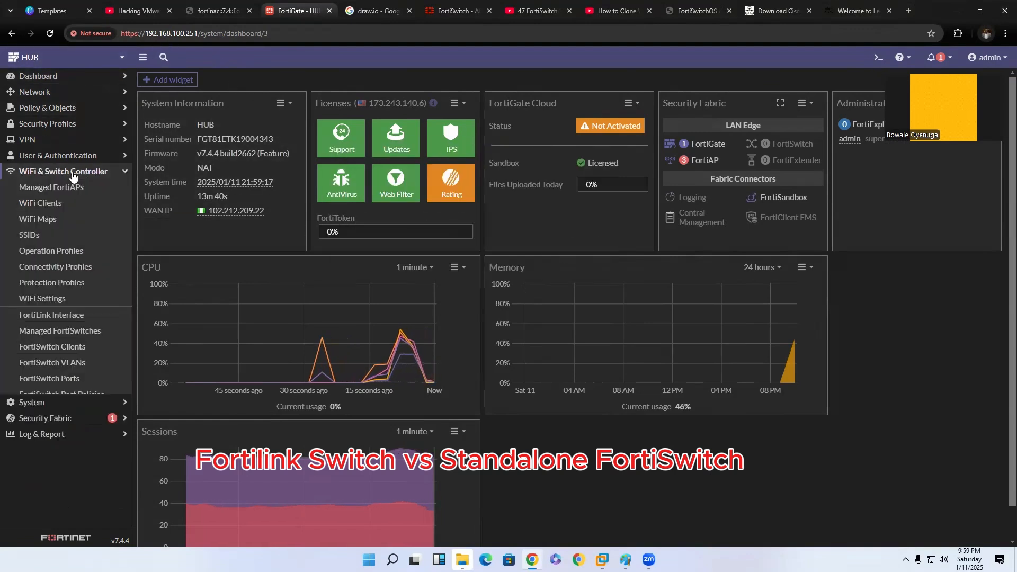
click(54, 331)
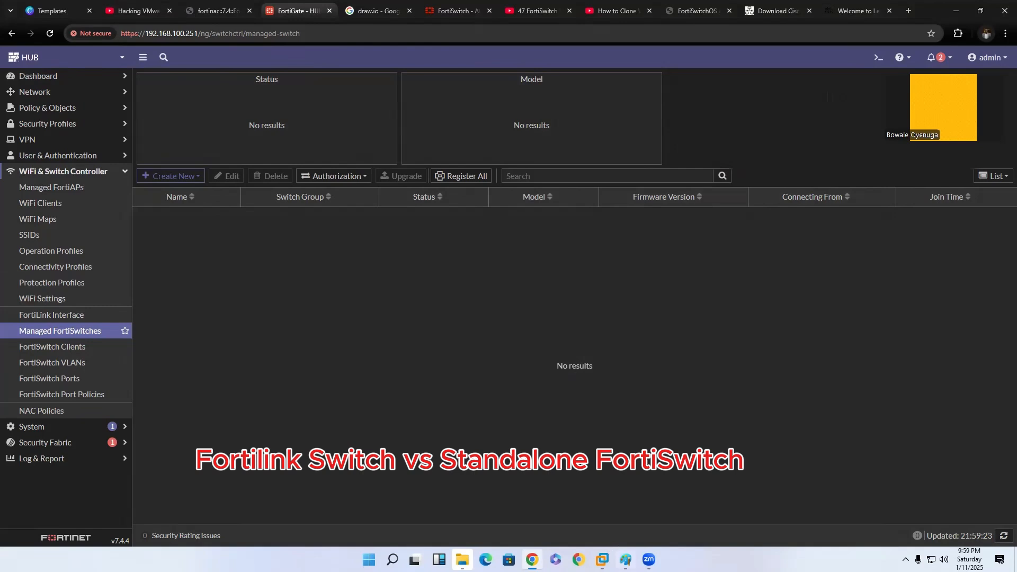
Review the trunk and VLAN diagram in Paint and revisit the FortiSwitch login page.
click(625, 559)
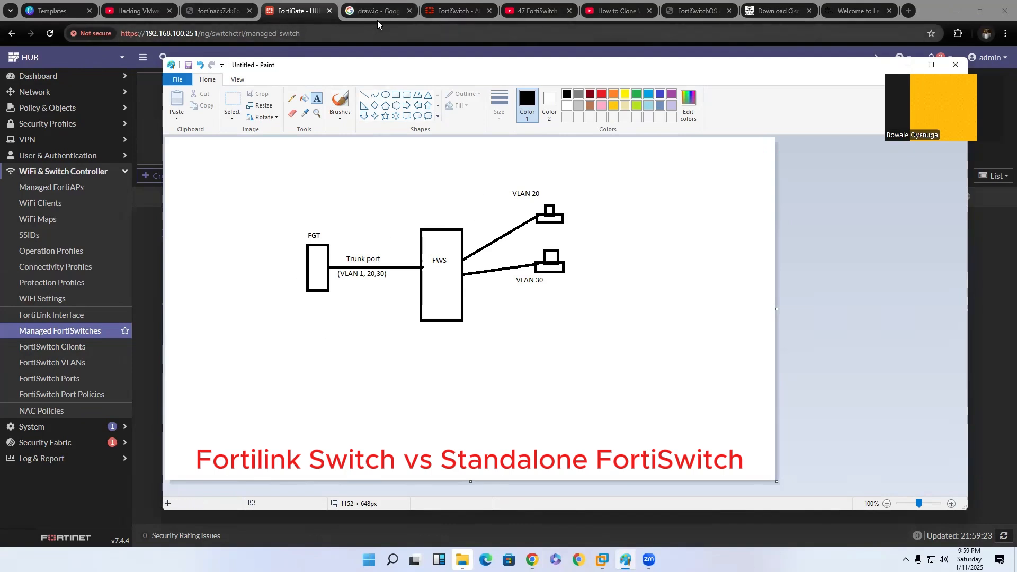
click(457, 11)
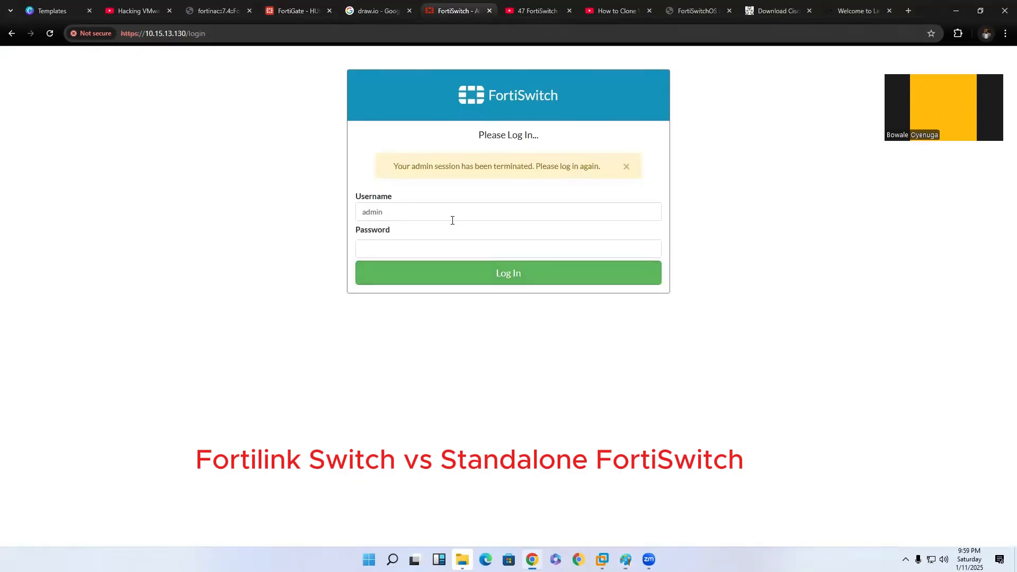
click(447, 252)
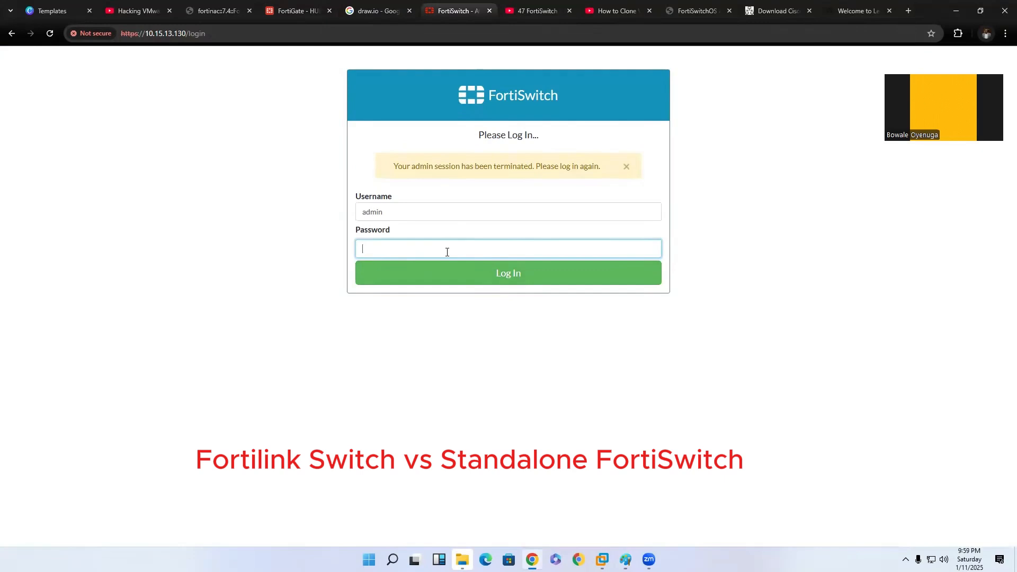
click(626, 560)
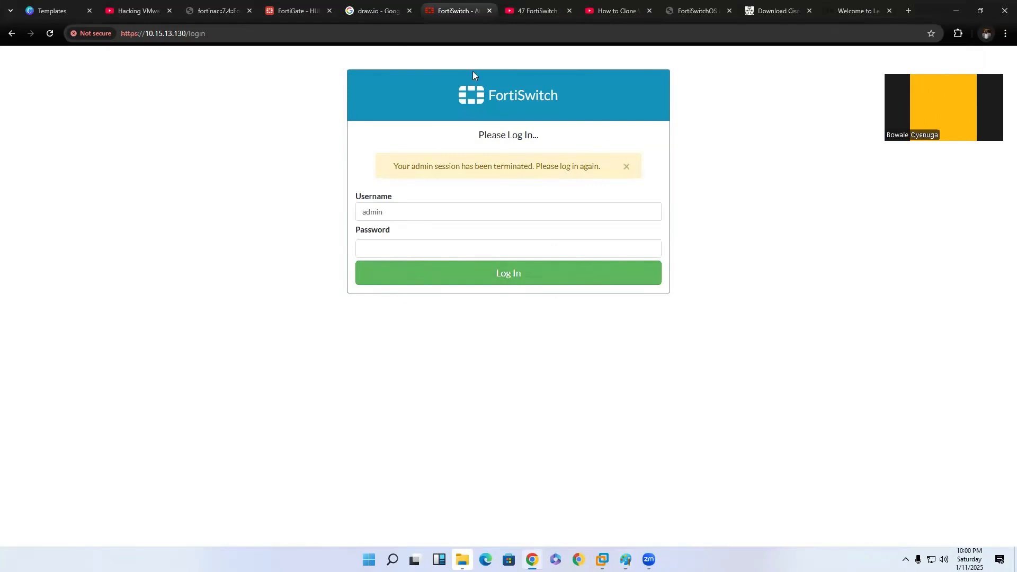
Open the FortiGate's network interfaces, expand MPLS (port3) and select its LAN_prod VLAN.
click(281, 15)
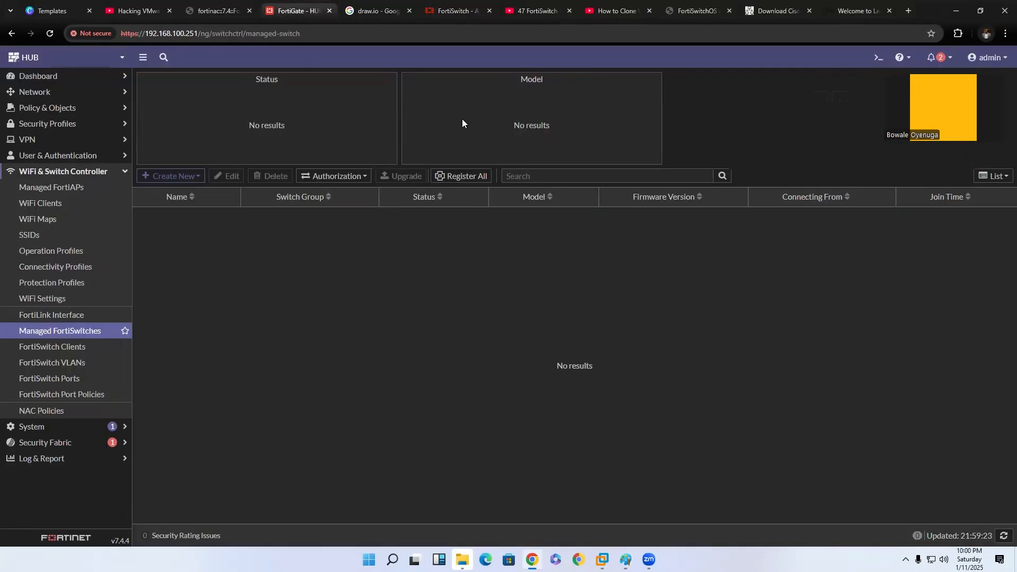
click(56, 94)
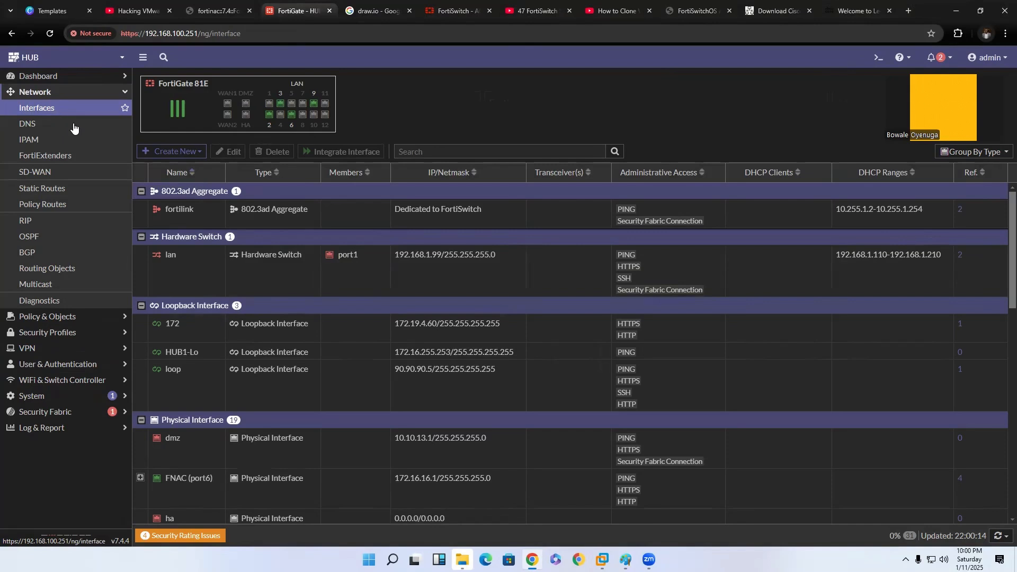
scroll(259, 277, down, 2)
scroll(181, 325, down, 4)
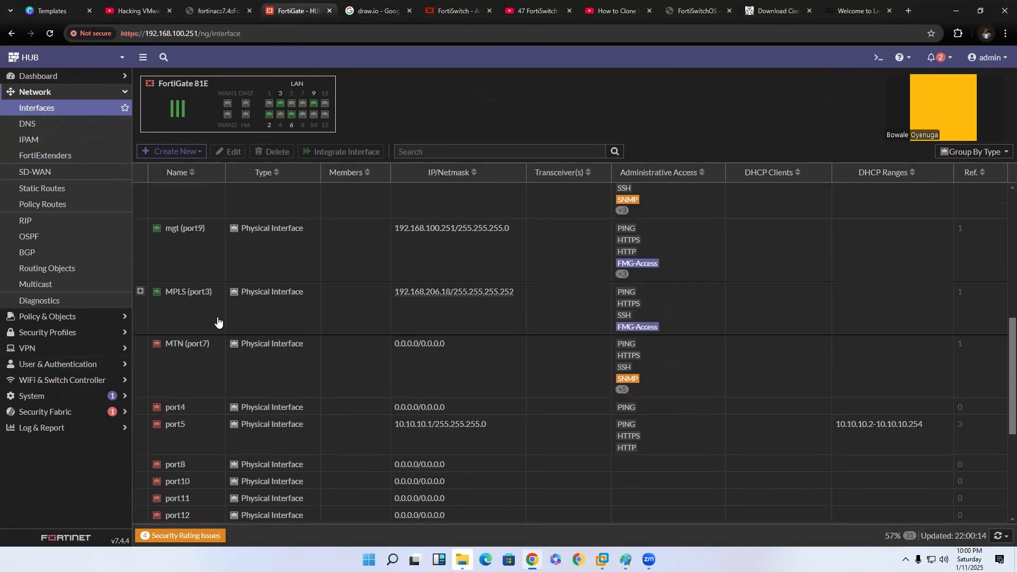
click(206, 300)
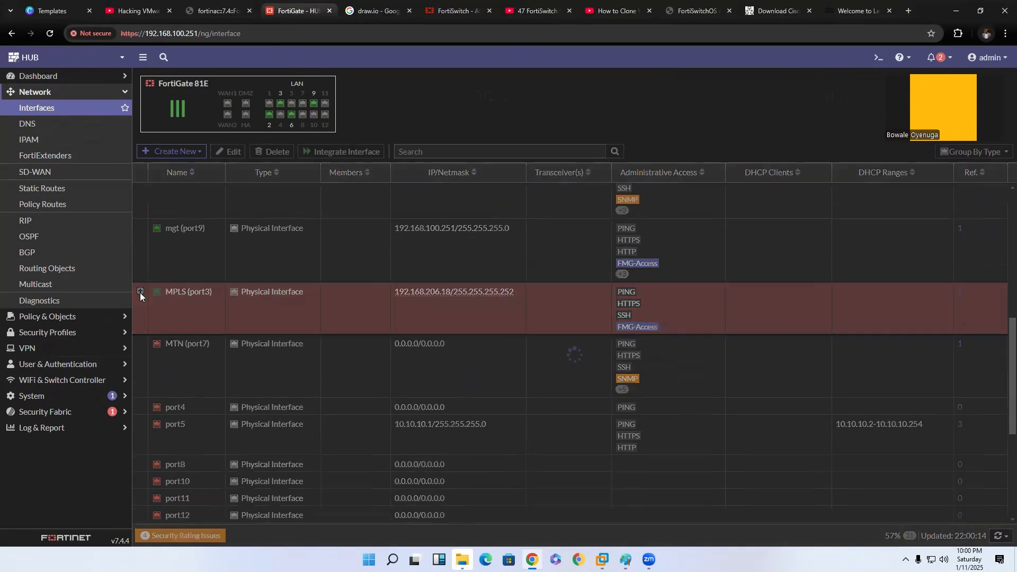
click(140, 291)
click(249, 356)
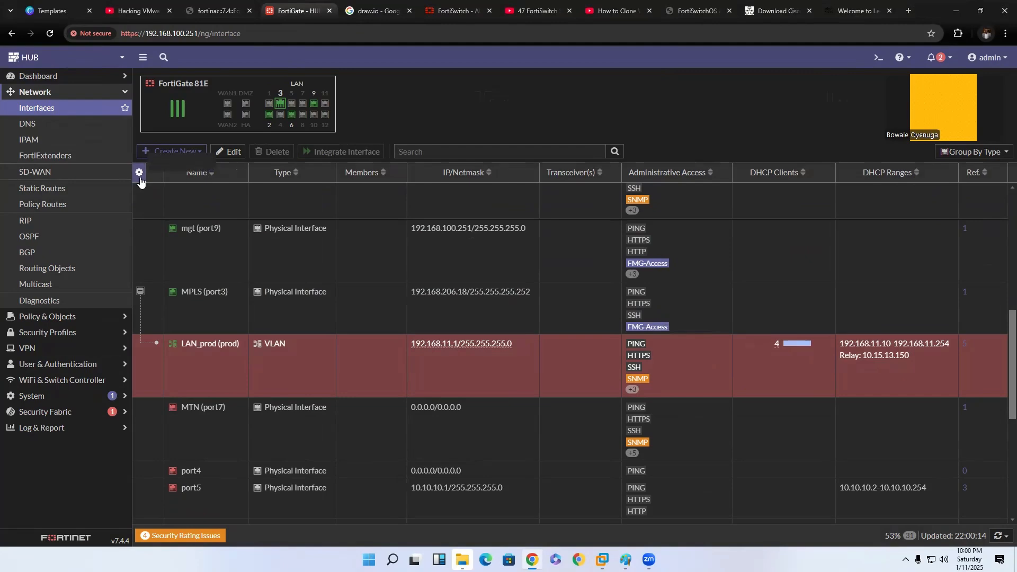
Add the VLAN ID column to the interface table.
click(140, 173)
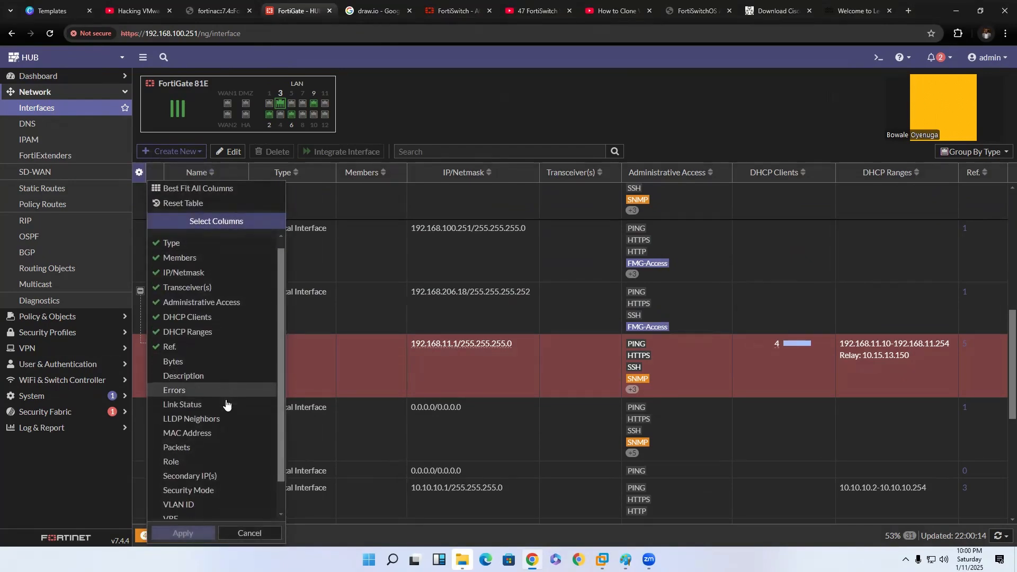
scroll(226, 404, down, 1)
click(214, 471)
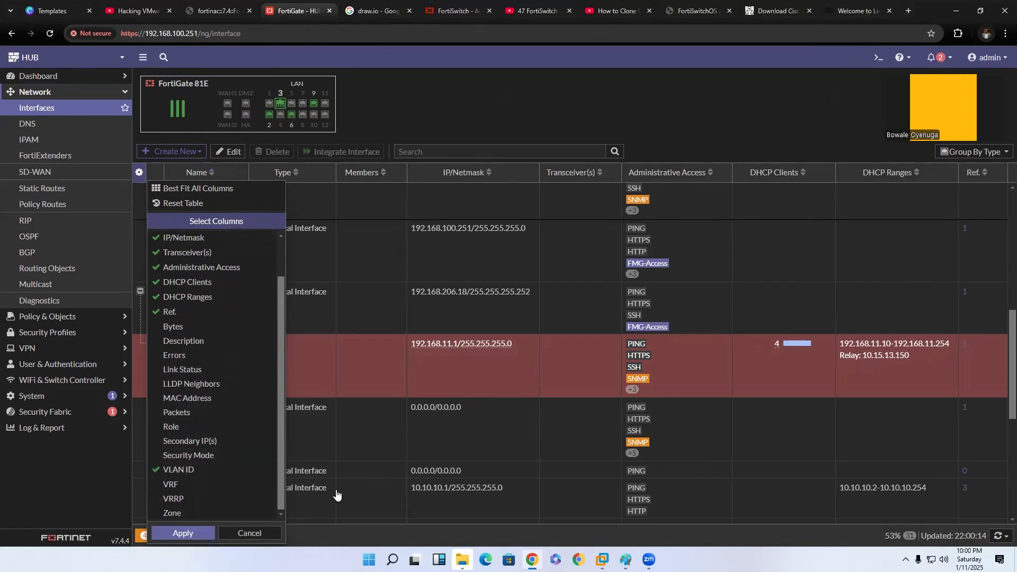
click(206, 532)
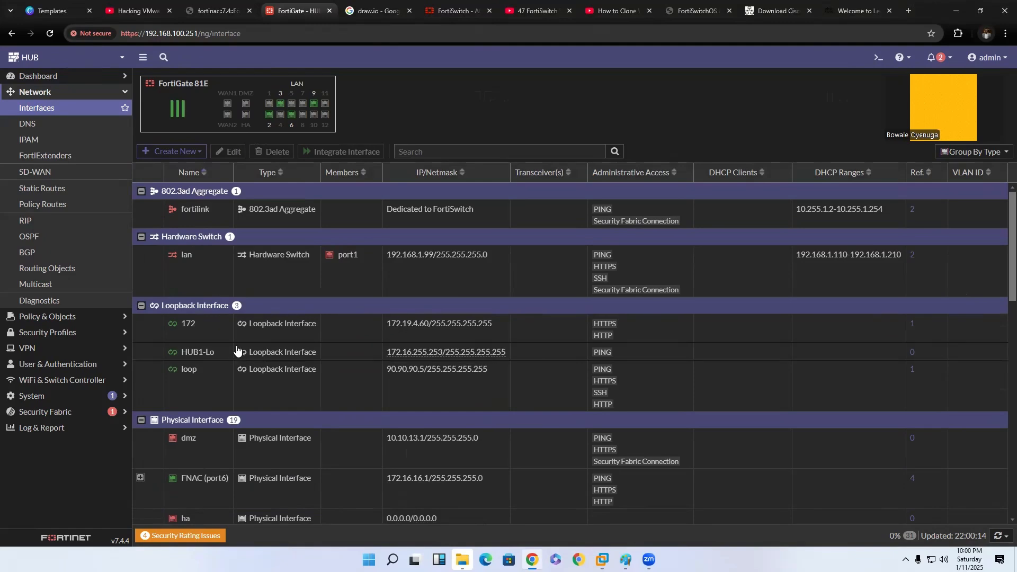
Expand LAN (port2) in the interface table to examine its sub-interfaces and VLAN IDs.
scroll(249, 358, down, 4)
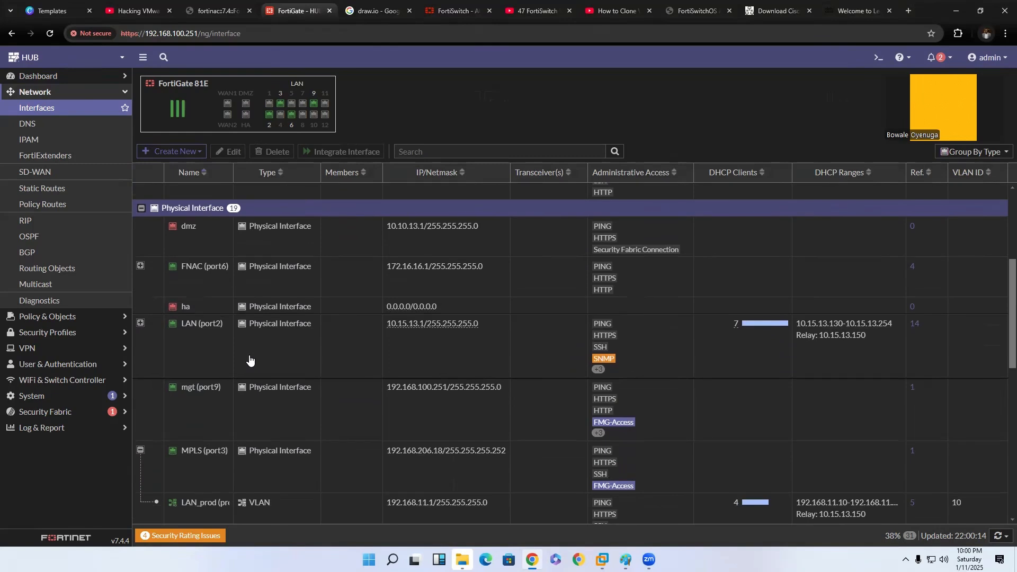
click(141, 324)
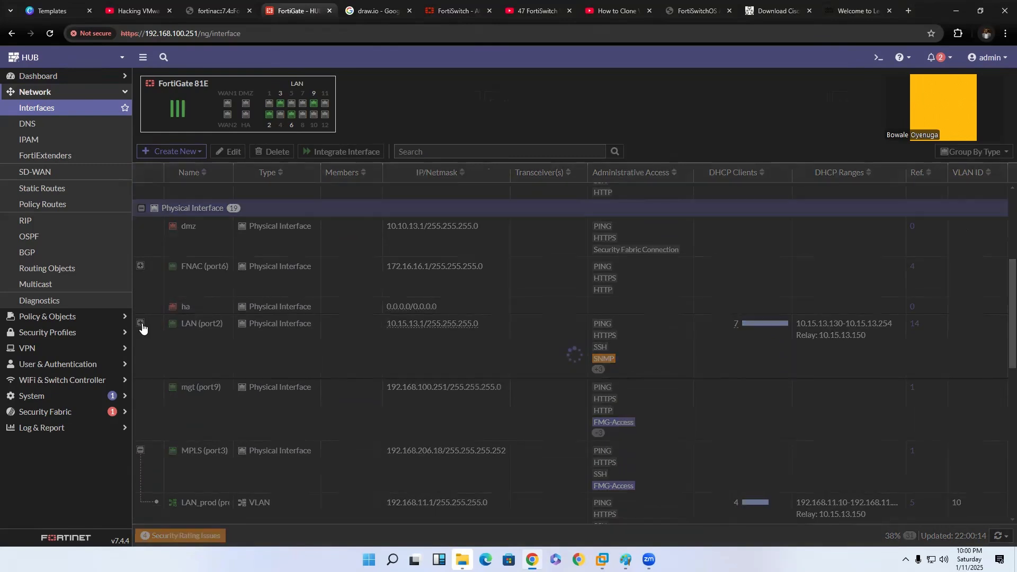
scroll(283, 379, down, 1)
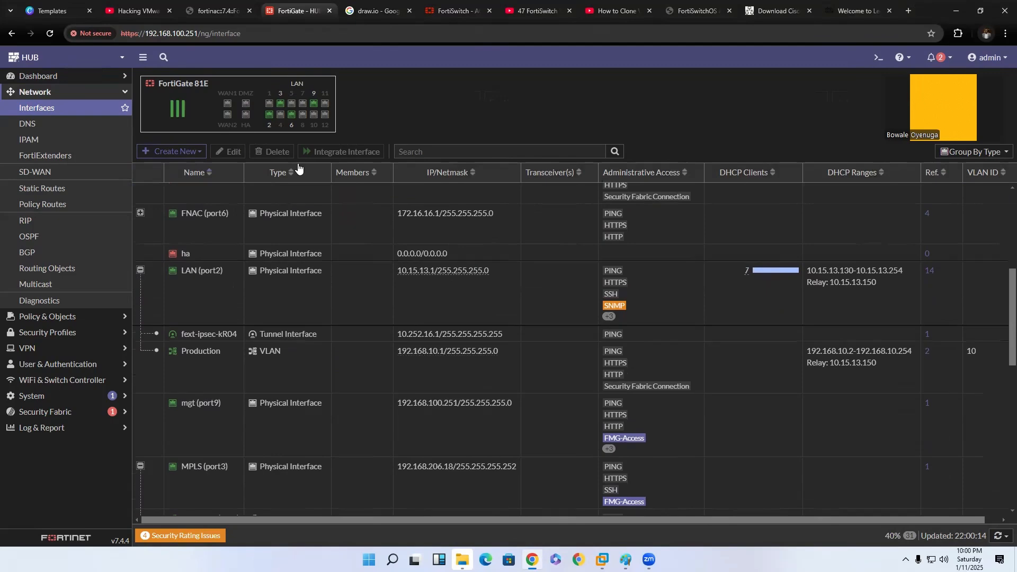
click(175, 152)
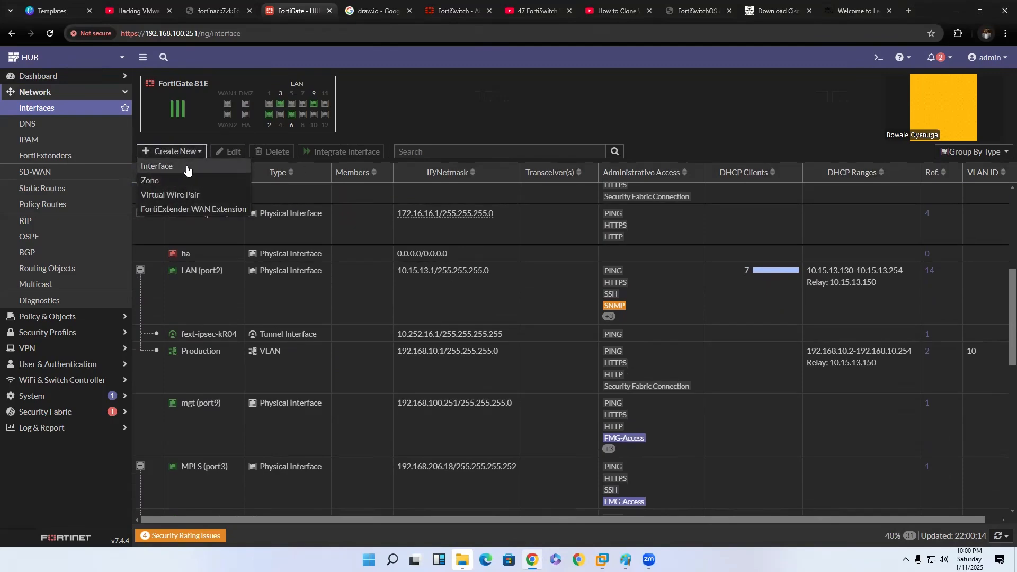
click(186, 167)
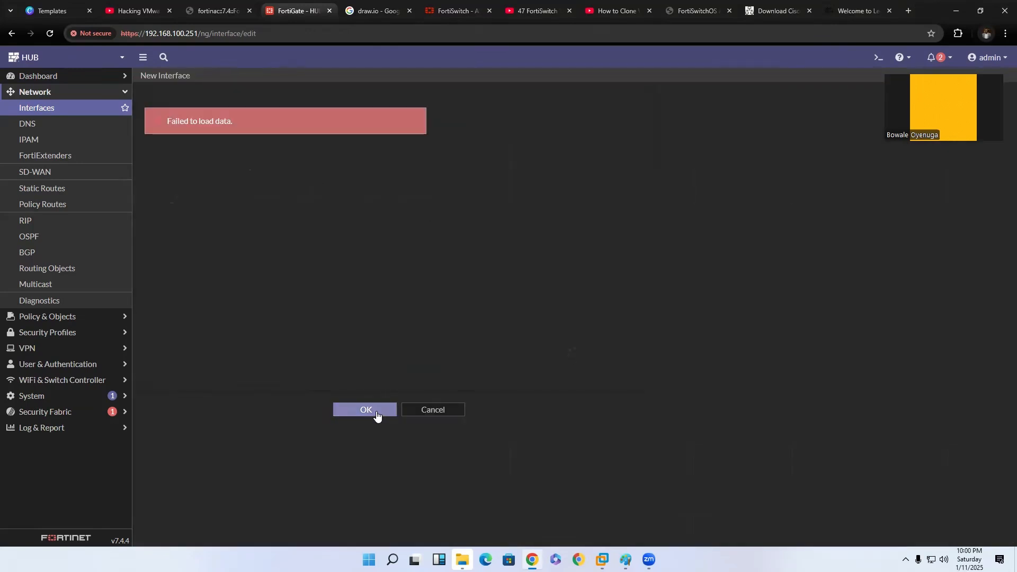
click(73, 116)
Start a new VLAN interface with both the name and alias VLAN_20.
click(172, 153)
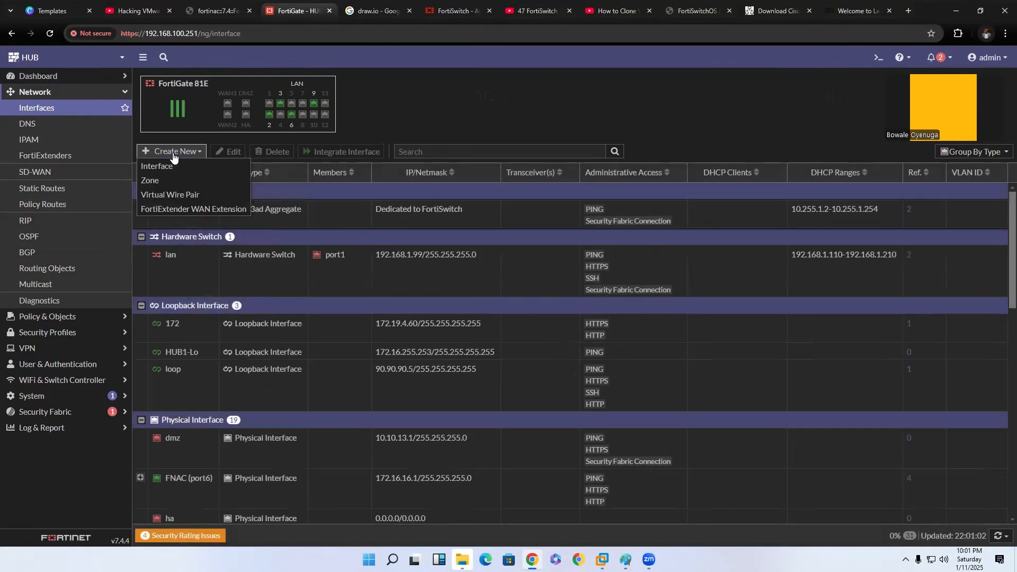
click(178, 169)
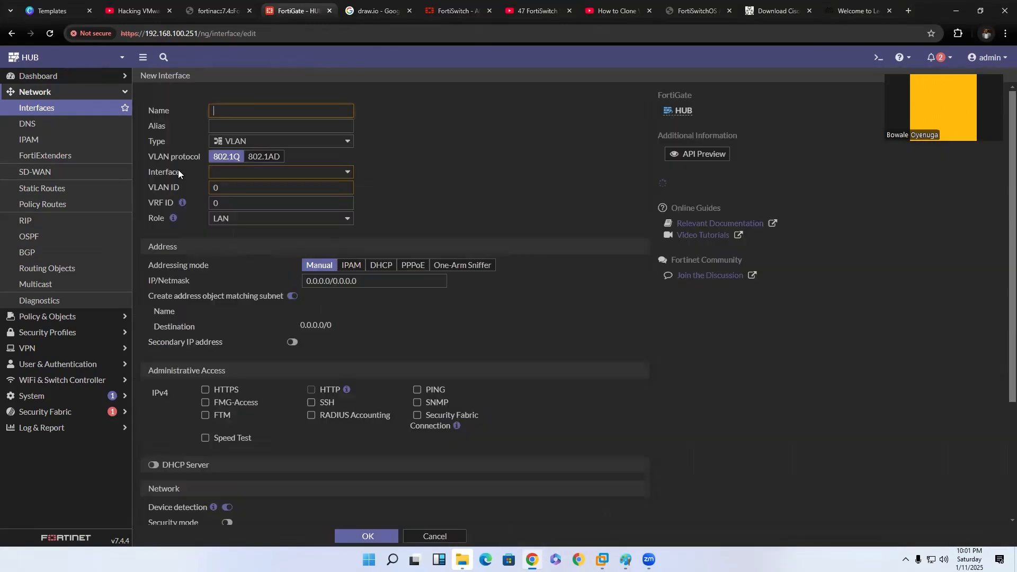
text(VLAN_20)
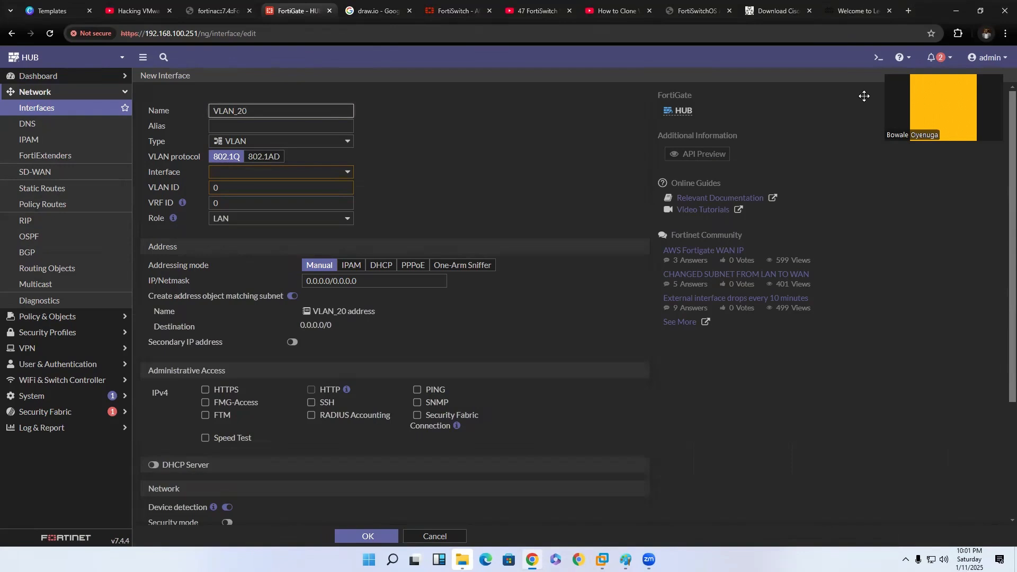
click(324, 125)
text(V)
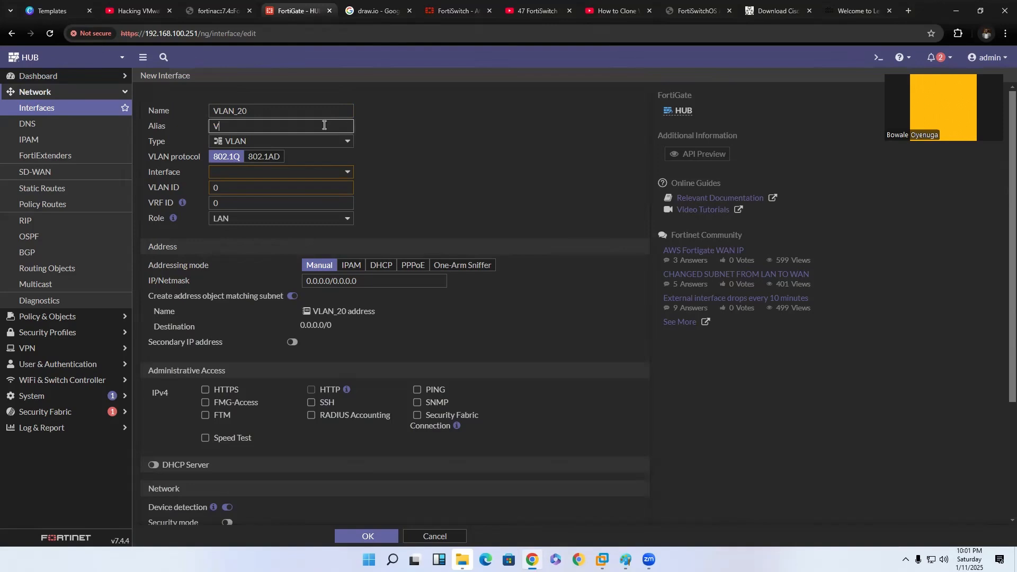
text(LAN_20)
Assign VLAN_20 to the parent interface MPLS (port3) with VLAN ID 20.
click(251, 171)
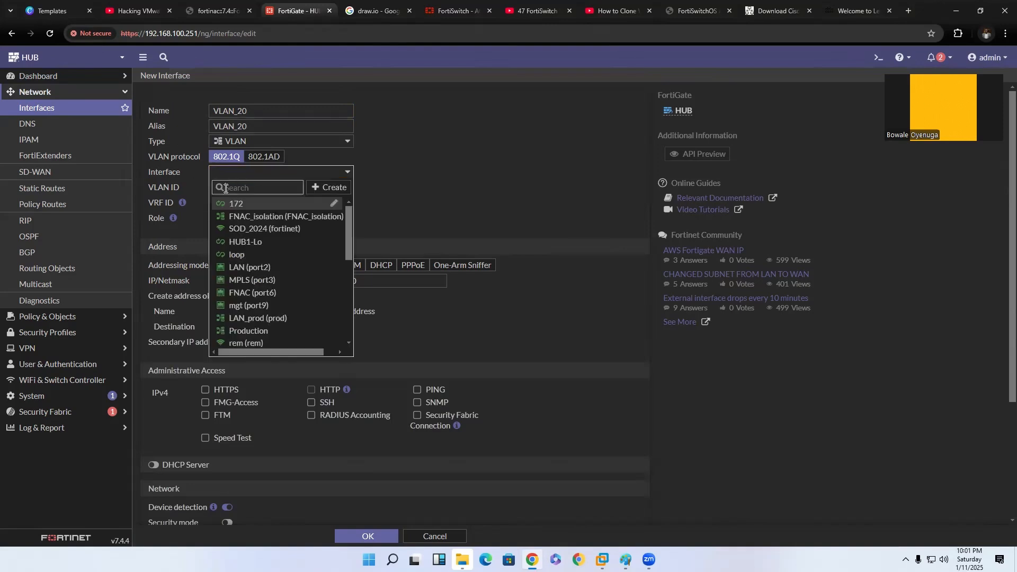
drag(348, 231, 347, 236)
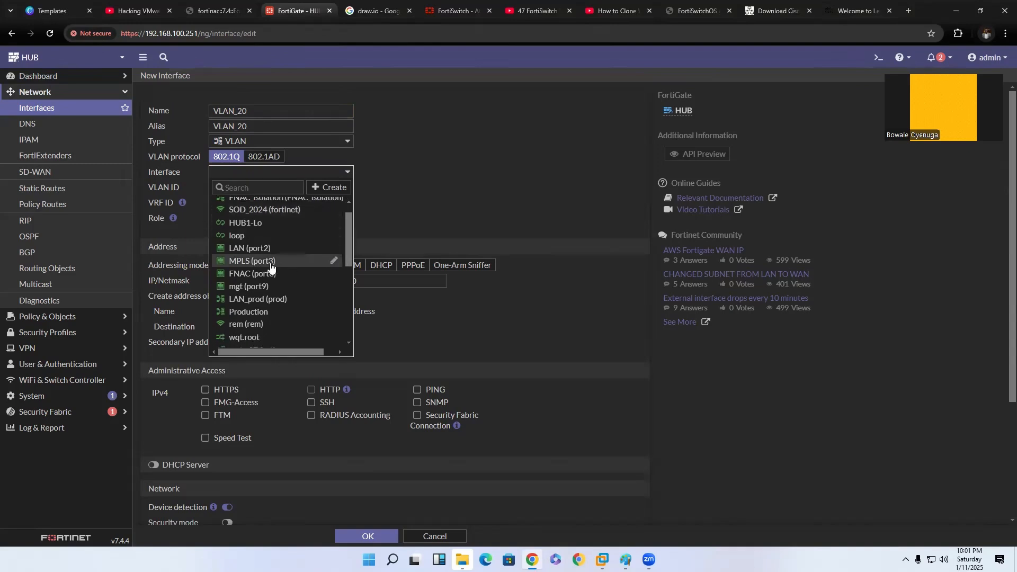
mouse_move(272, 270)
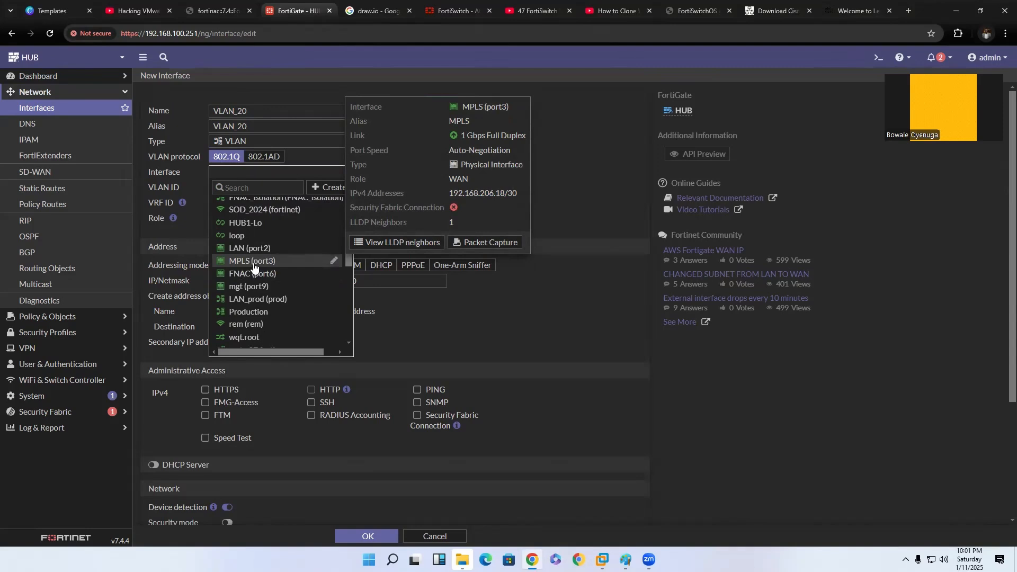
click(253, 262)
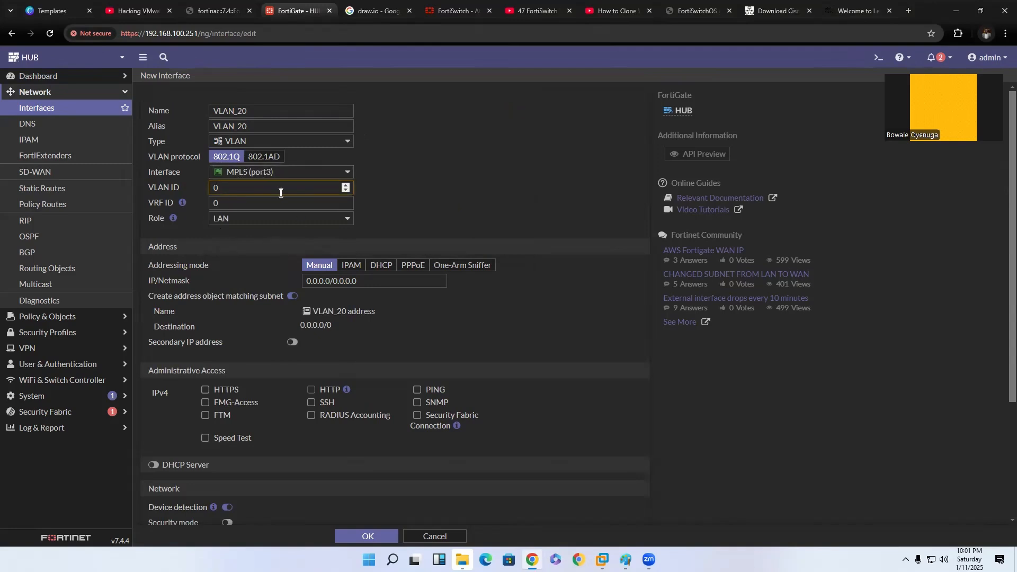
key(BackSpace)
text(10)
key(BackSpace)
key(BackSpace)
text(20)
click(372, 241)
Set the manual IP/netmask of VLAN_20 to 192.168.17.1/24.
triple_click(374, 283)
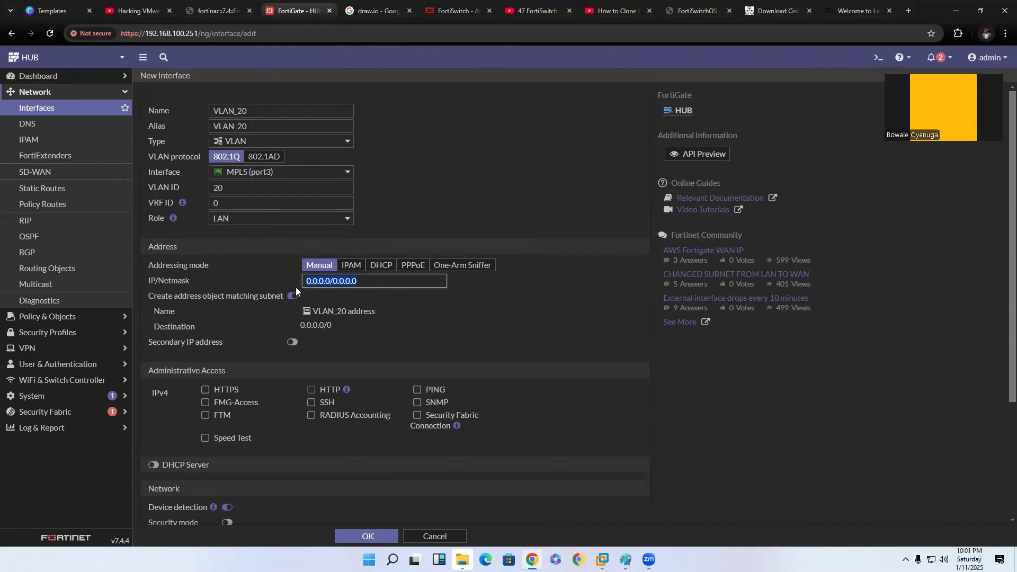
text(192.168)
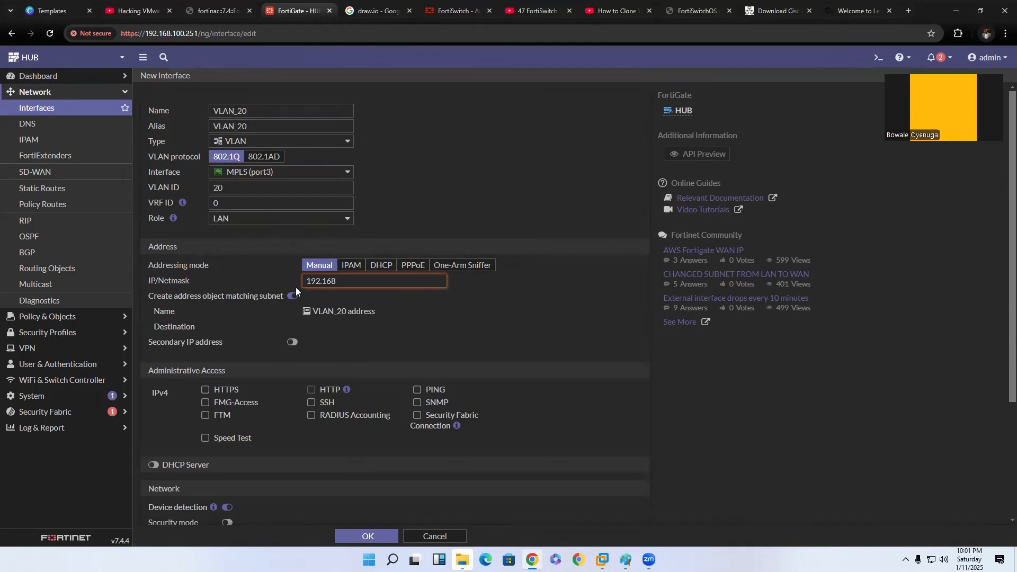
text(.17.1/24)
click(367, 347)
Enable the DHCP server on VLAN_20 with the address range 192.168.17.2-192.168.17.254 and save the interface.
scroll(265, 363, down, 2)
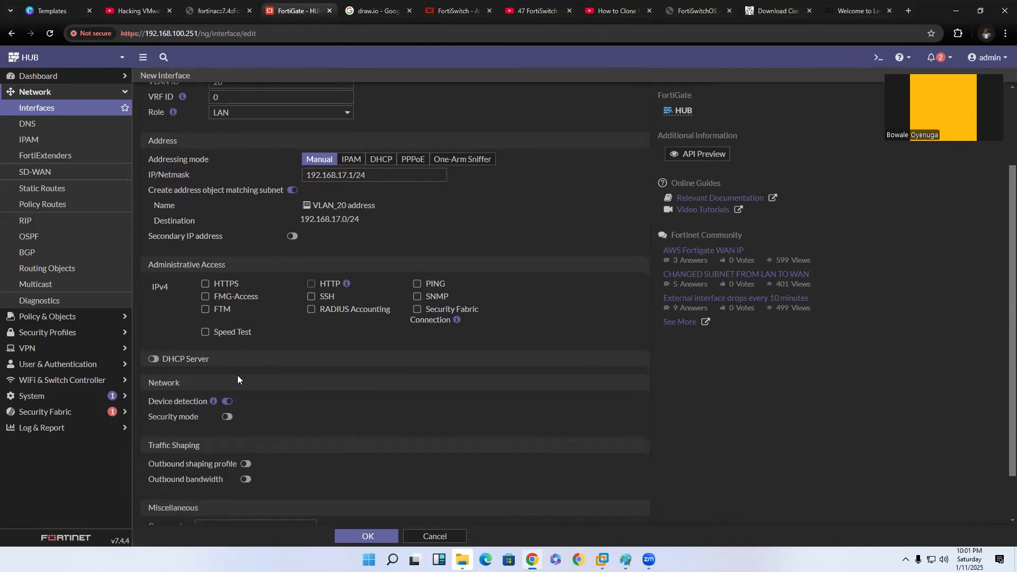
click(153, 359)
scroll(429, 382, down, 4)
triple_click(356, 190)
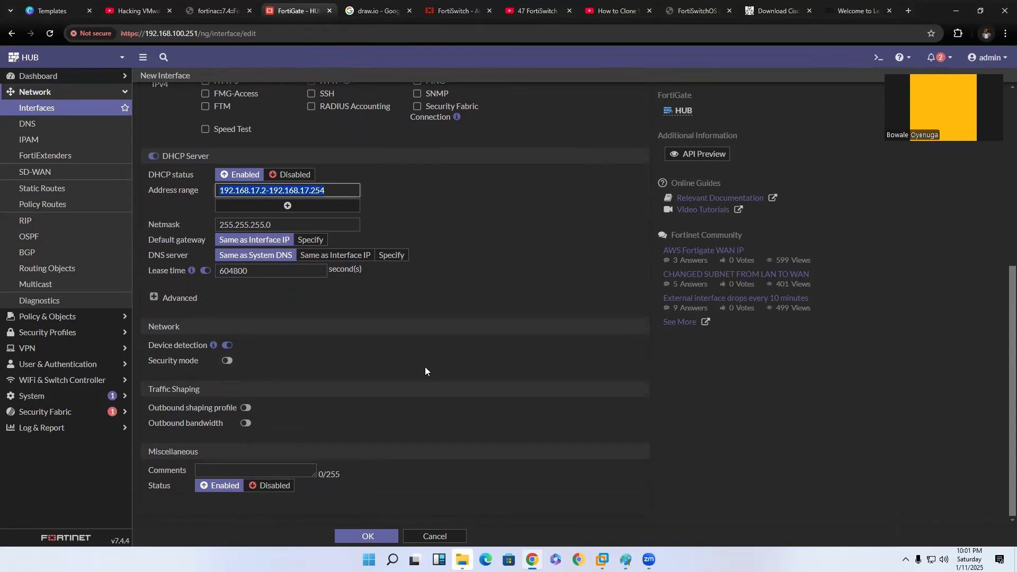
scroll(425, 368, up, 6)
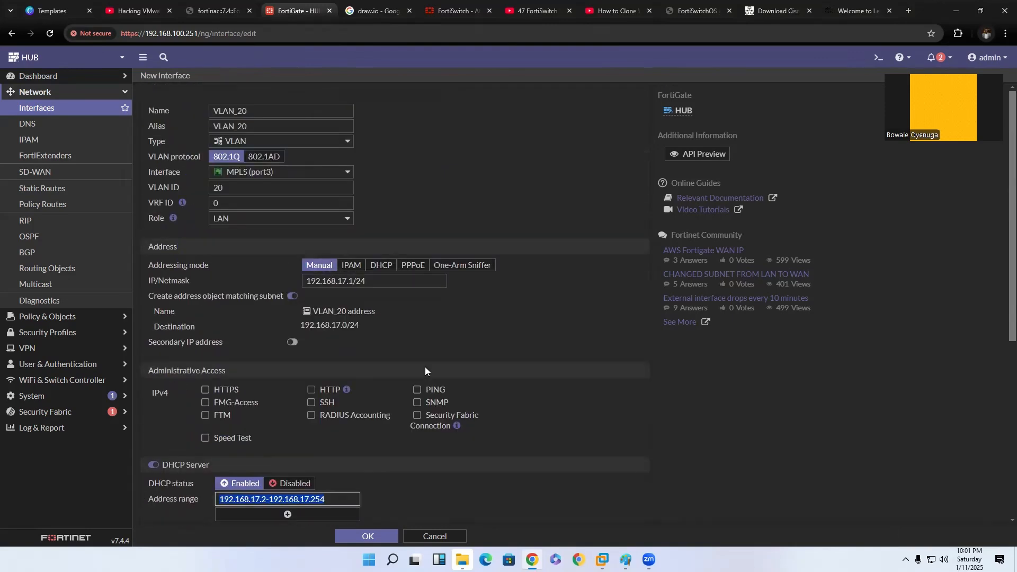
click(385, 535)
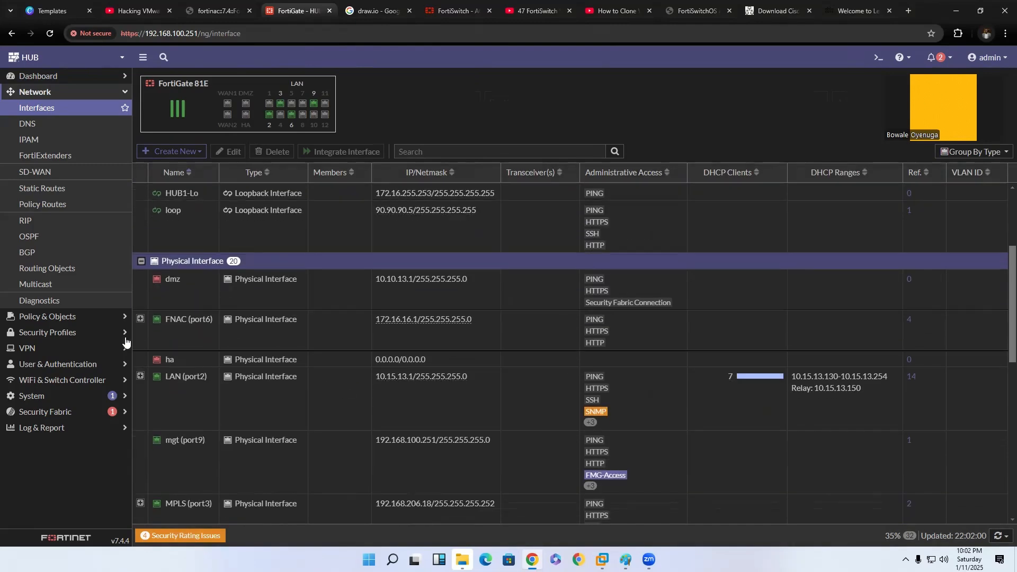
Edit VLAN_20 under MPLS (port3) to allow PING, HTTPS and HTTP administrative access, and save it.
scroll(140, 341, down, 3)
click(141, 343)
double_click(262, 460)
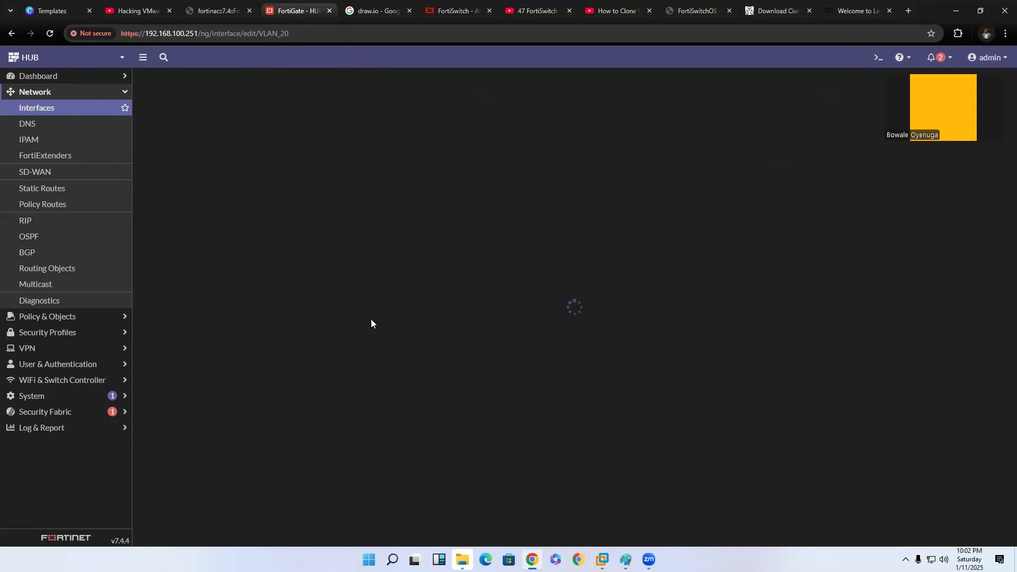
scroll(386, 379, down, 1)
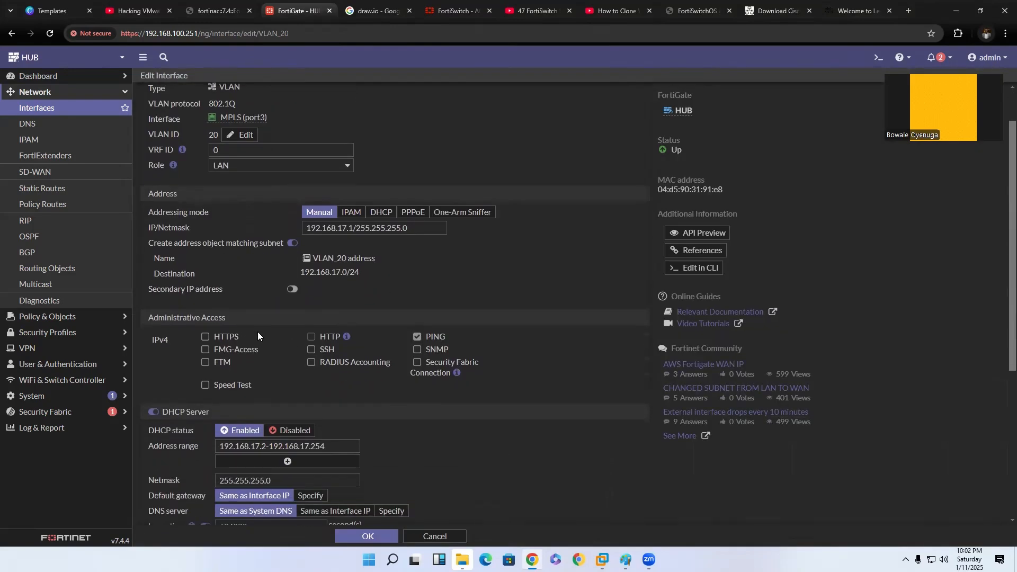
click(205, 337)
click(311, 336)
click(382, 537)
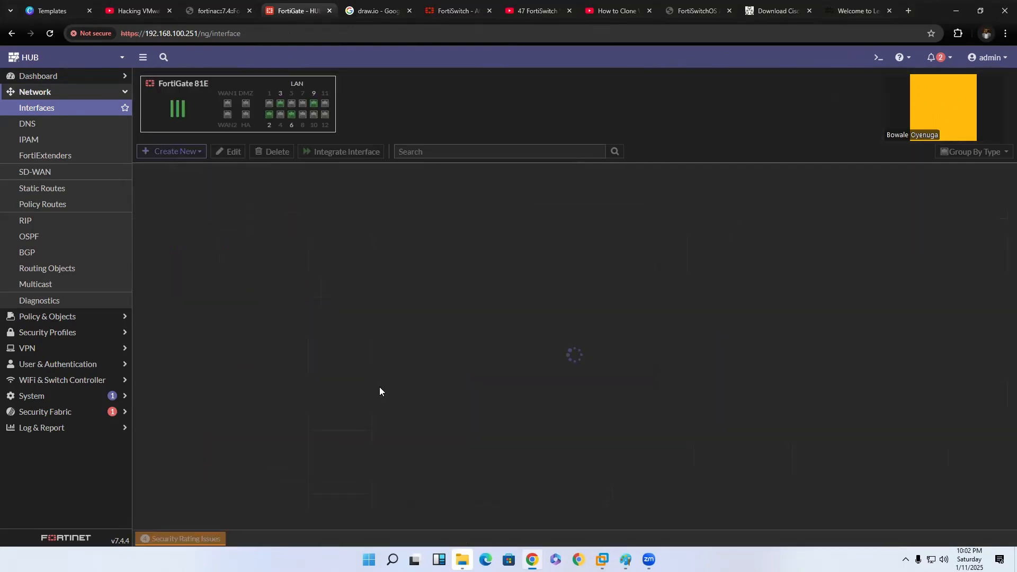
Start another new VLAN interface and name it VLAN_30.
click(179, 152)
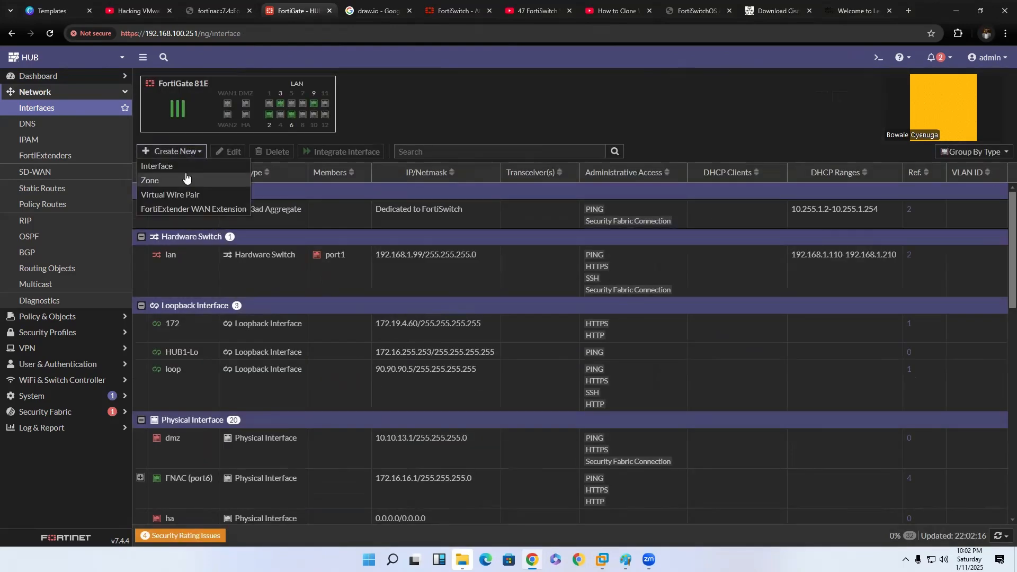
click(185, 170)
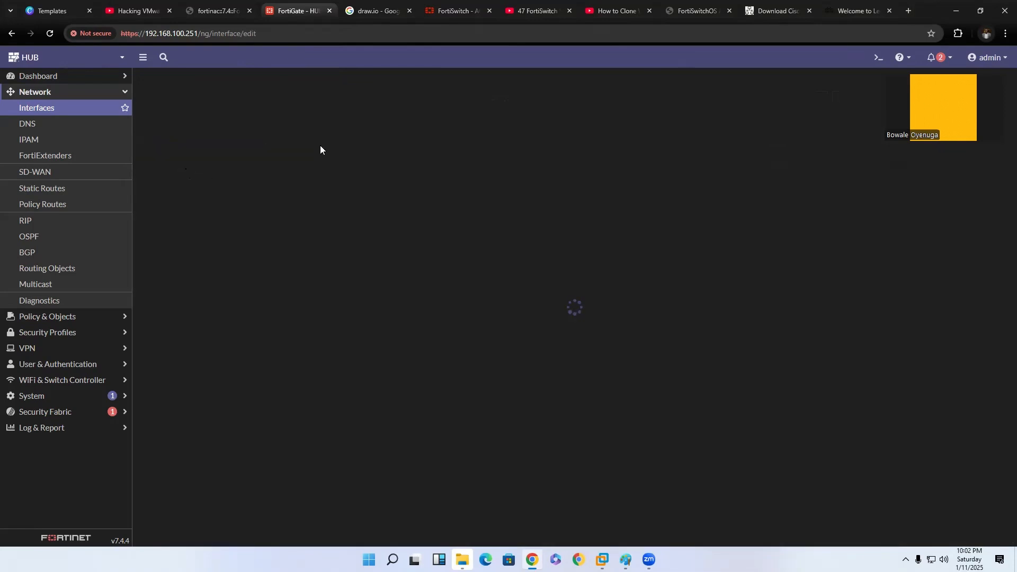
text(VLSAN)
key(BackSpace)
key(BackSpace)
key(BackSpace)
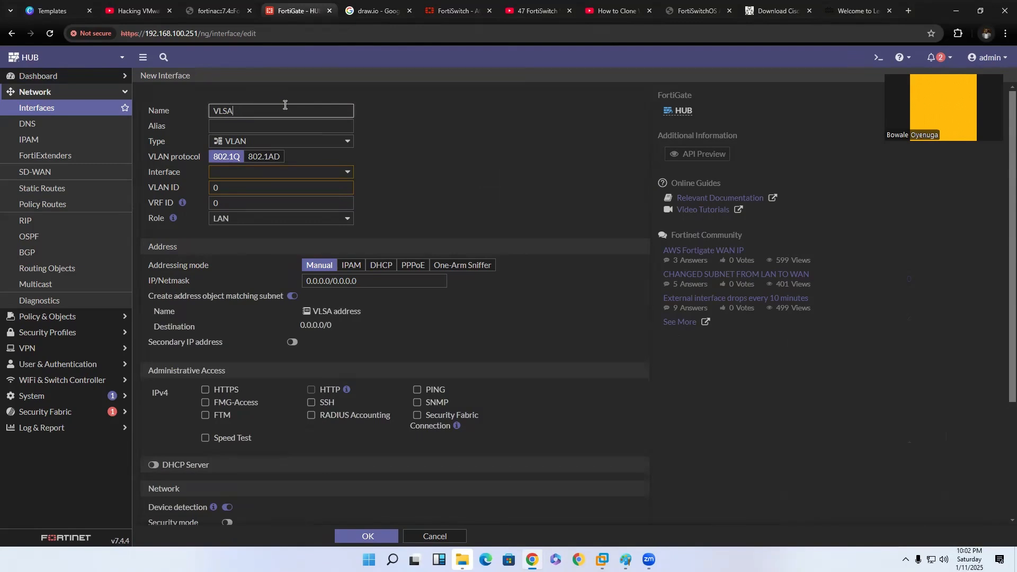
text(AN_30)
Assign VLAN_30 to the parent interface MPLS (port3) with VLAN ID 30.
click(283, 171)
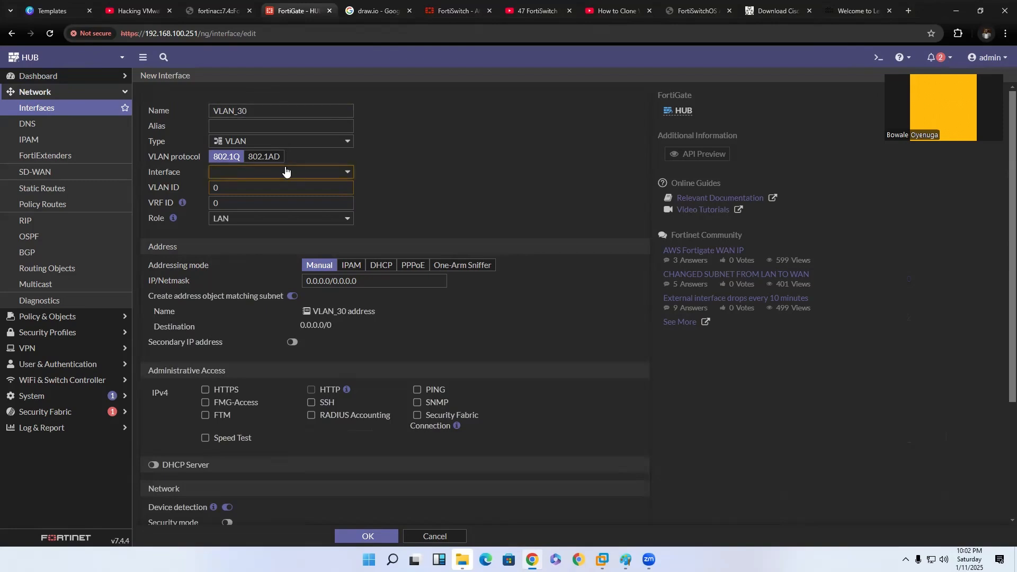
click(265, 282)
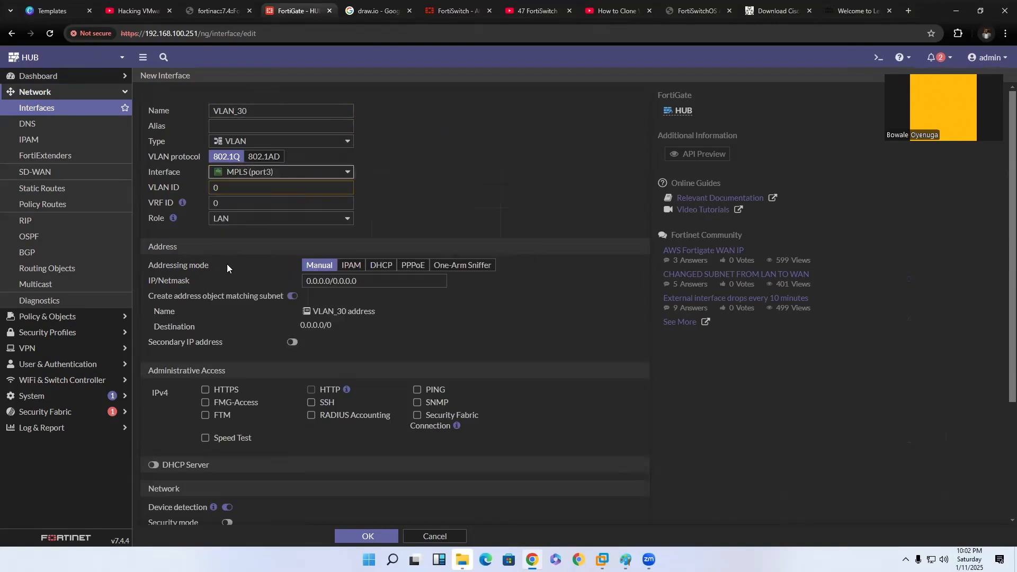
click(250, 192)
text(3)
Set the manual IP/netmask of VLAN_30 to 192.168.30.1/24.
drag(377, 283, 289, 277)
text(192.168.30.1/24)
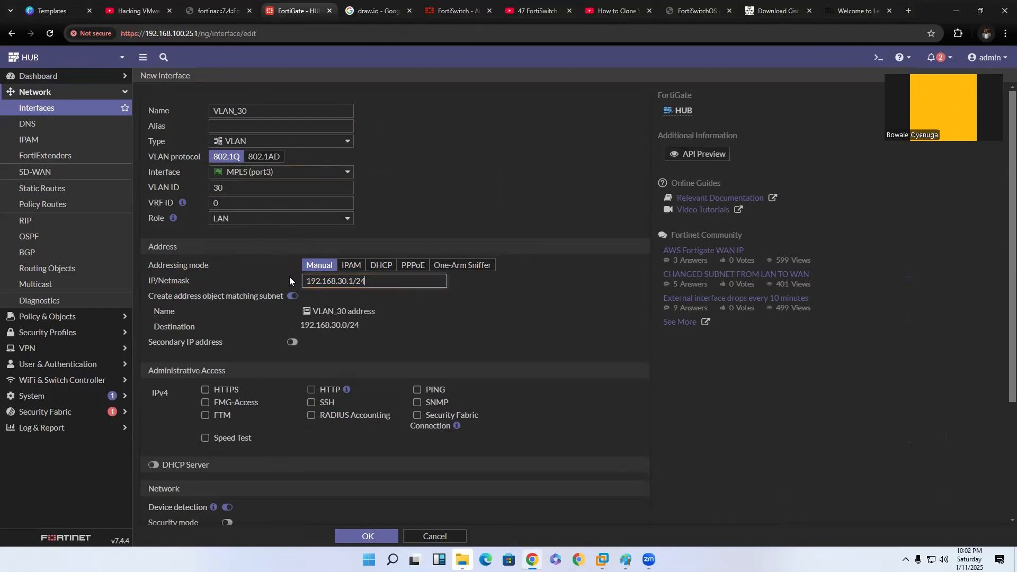
click(423, 349)
Allow PING access and enable the DHCP server on VLAN_30 with range 192.168.30.2-192.168.30.254, and save the interface.
click(417, 389)
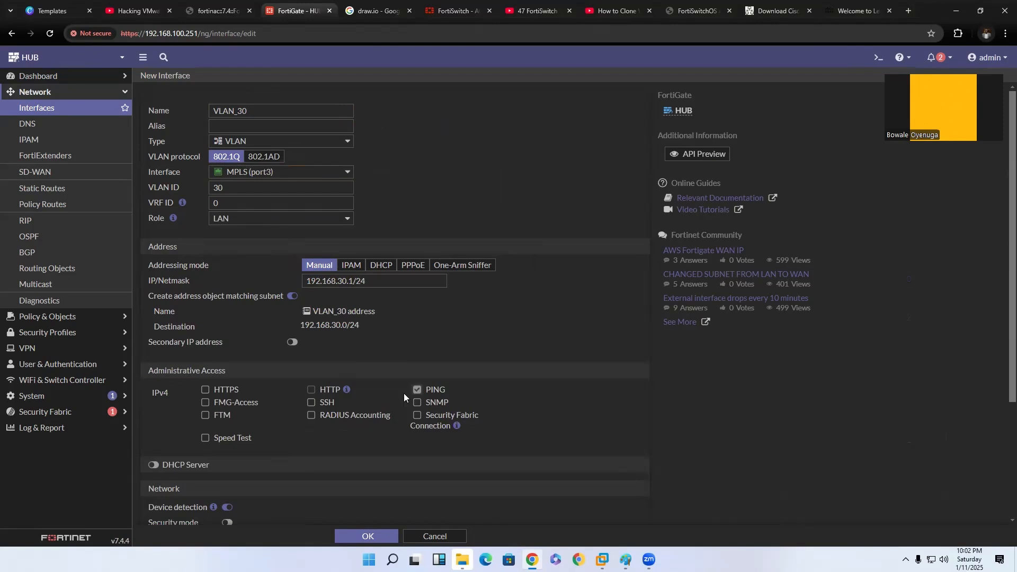
scroll(351, 428, down, 3)
click(157, 305)
scroll(371, 392, down, 3)
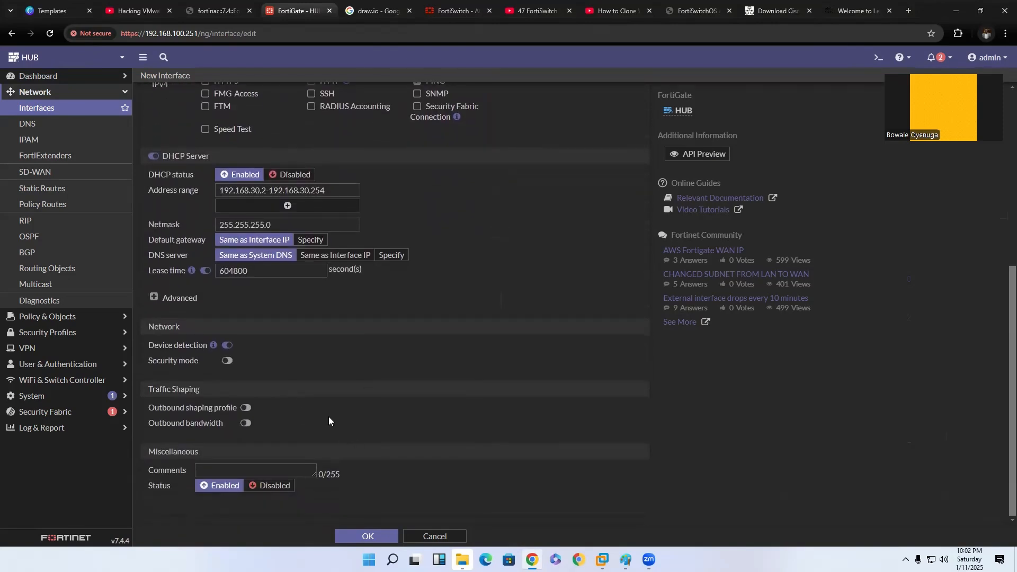
click(377, 532)
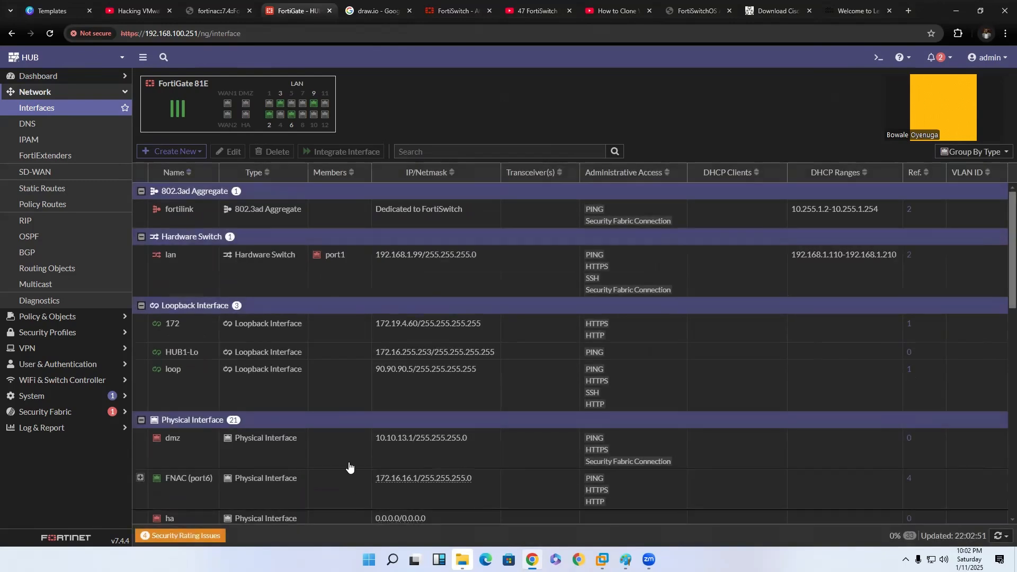
Expand MPLS (port3) in the interface table and review the VLAN IDs, addresses and DHCP ranges of its VLANs.
scroll(257, 402, down, 3)
scroll(164, 354, down, 2)
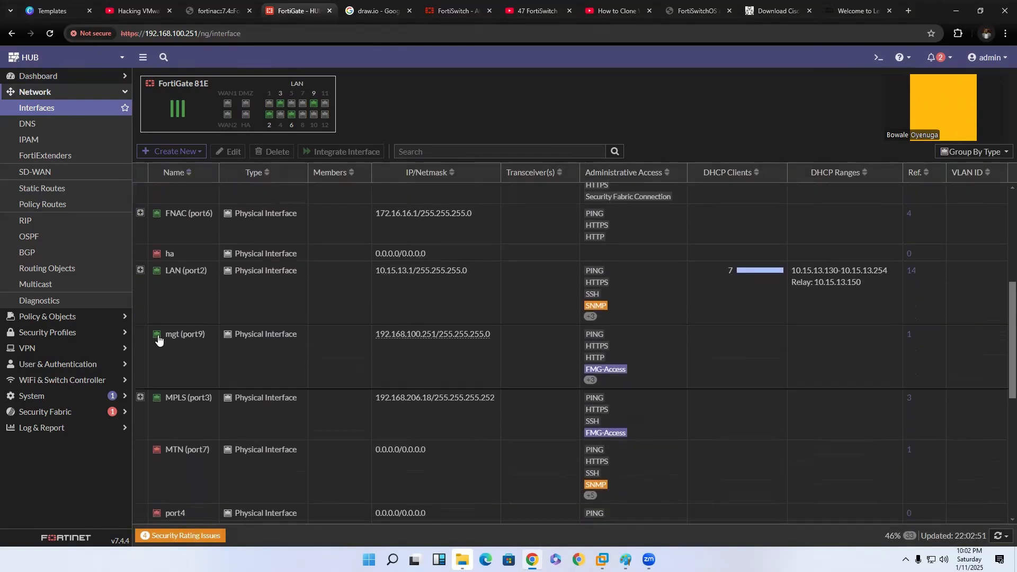
click(140, 397)
scroll(214, 377, down, 2)
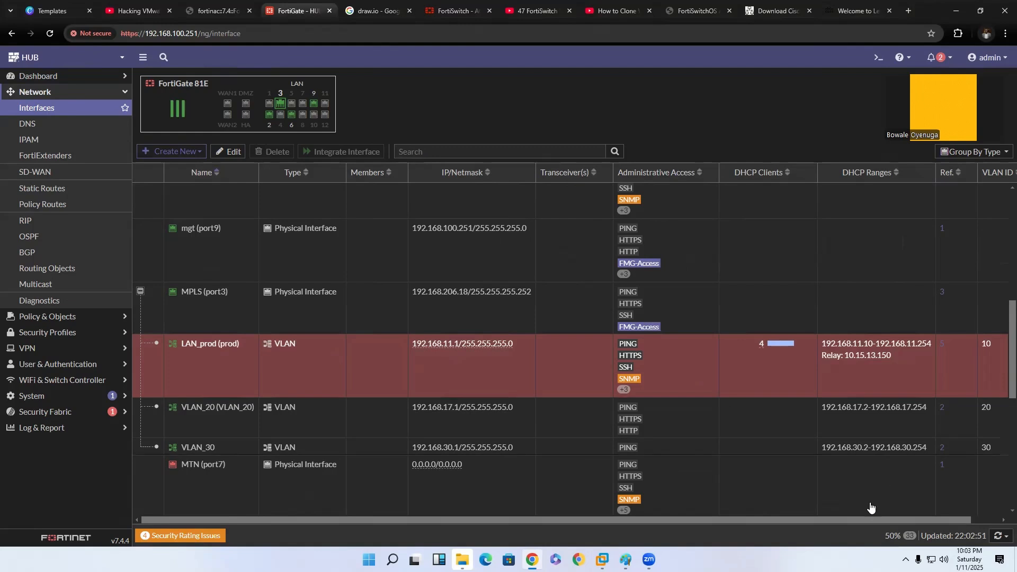
drag(872, 523, 916, 522)
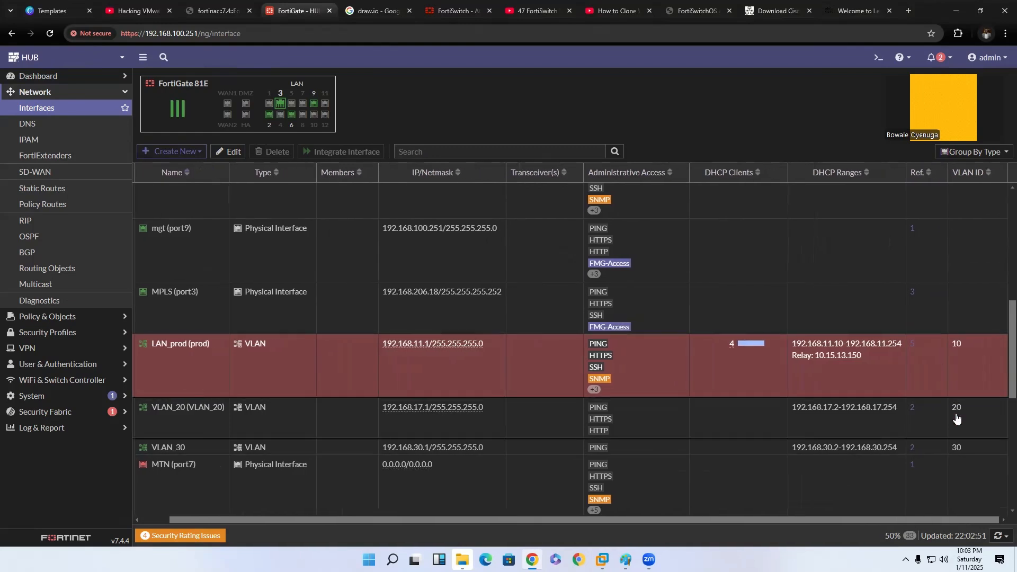
scroll(604, 423, up, 3)
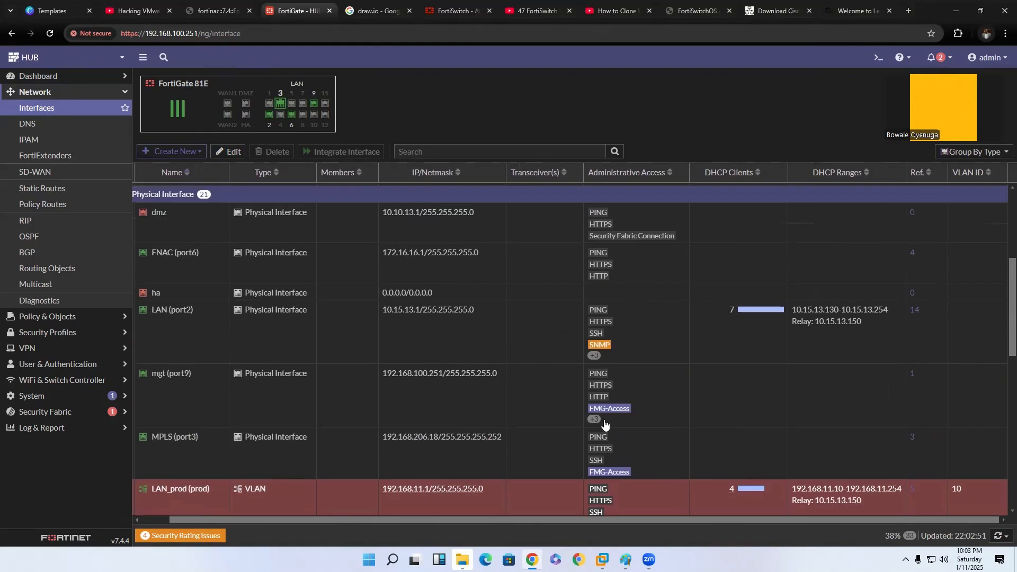
scroll(601, 422, up, 3)
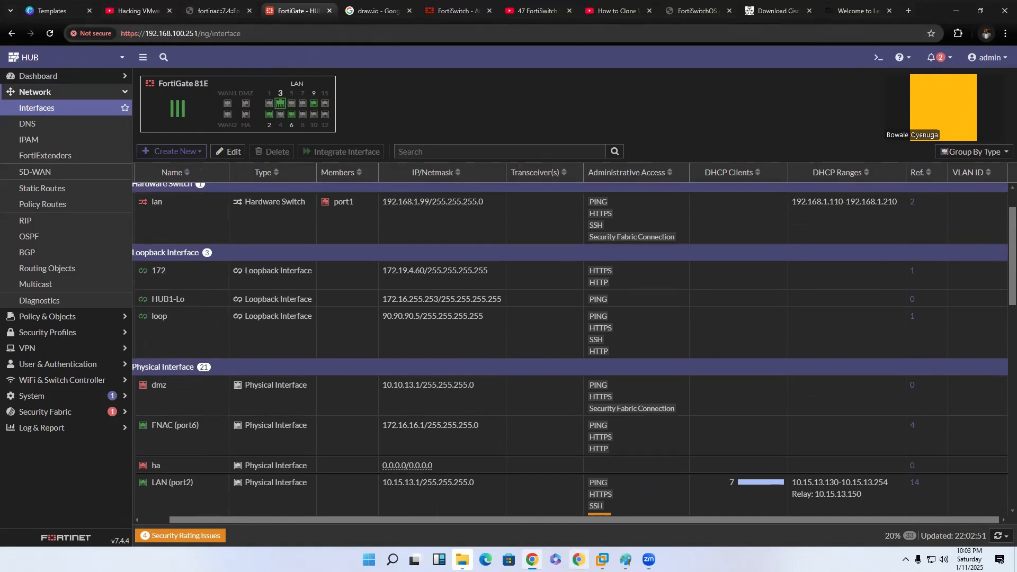
Bring up the trunk diagram in Paint, narrow its window and compare it with the FortiGate's VLAN interfaces.
click(625, 560)
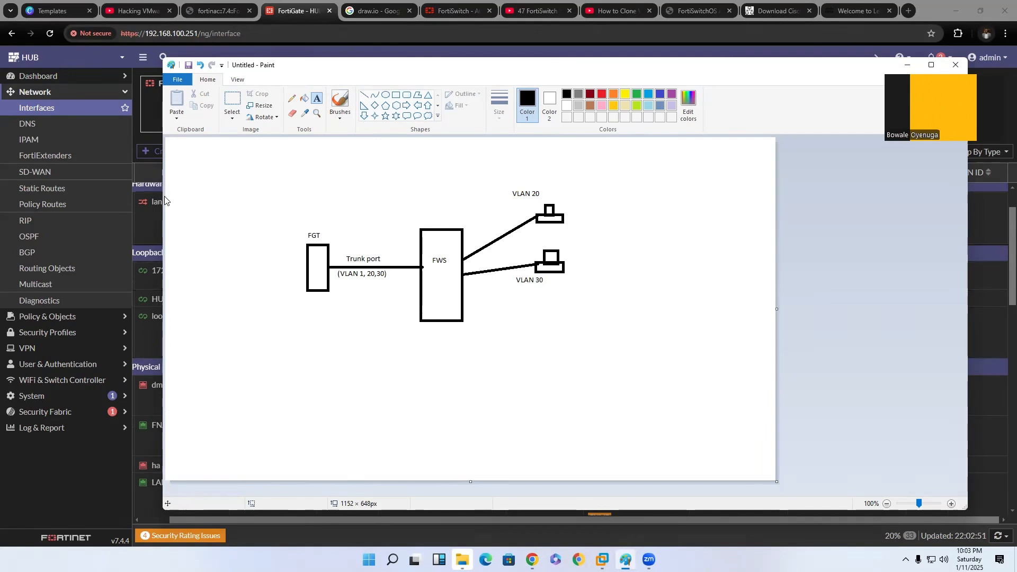
drag(161, 196, 285, 260)
scroll(211, 435, down, 2)
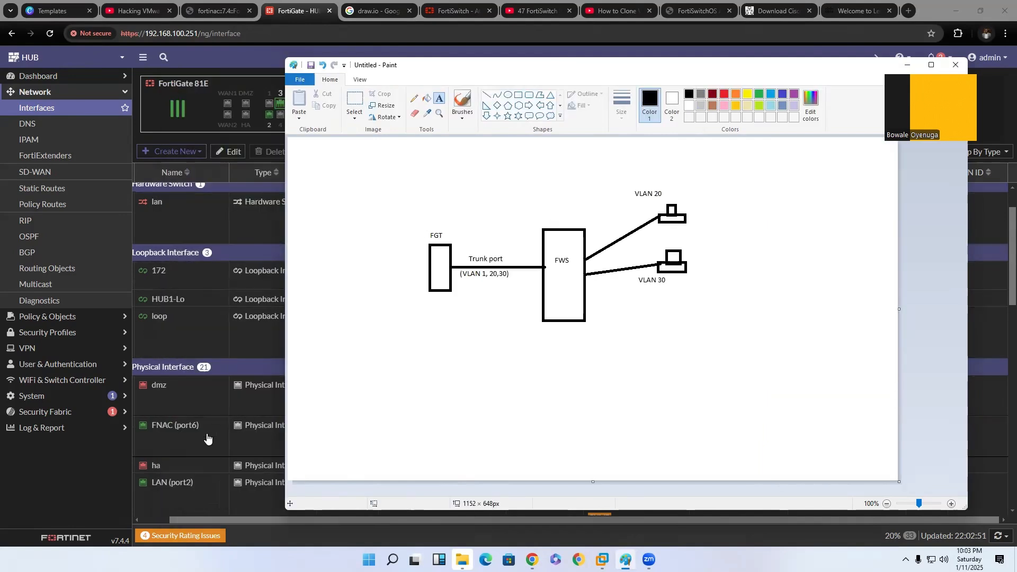
scroll(205, 471, up, 2)
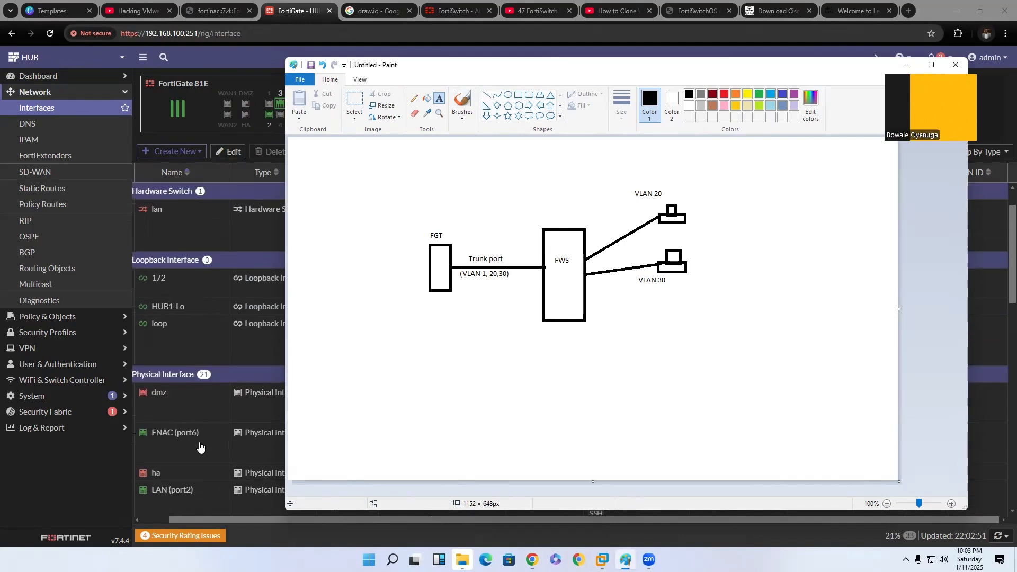
scroll(207, 402, down, 5)
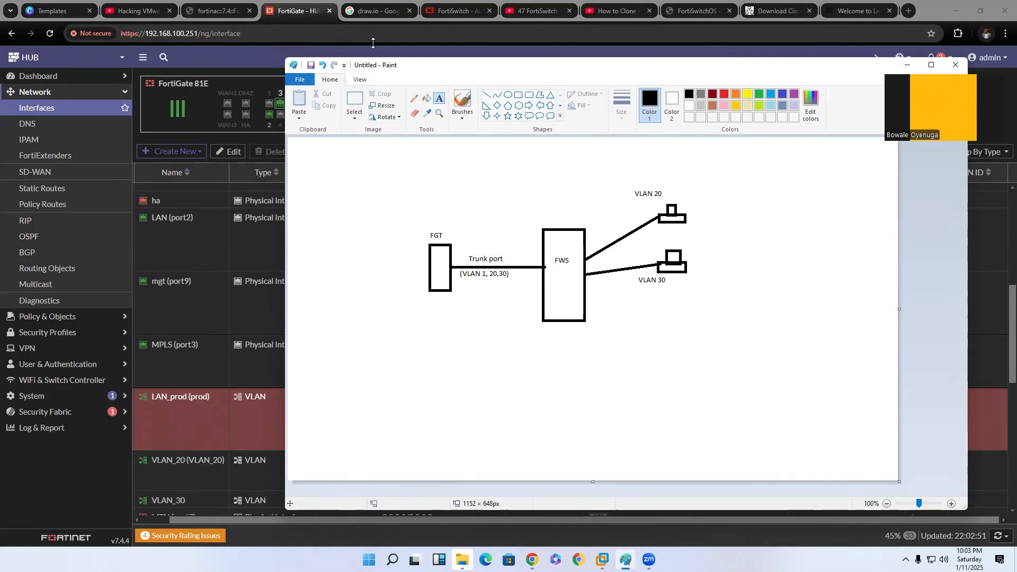
Switch to the FortiSwitch web console and log in as admin with the account password.
click(458, 11)
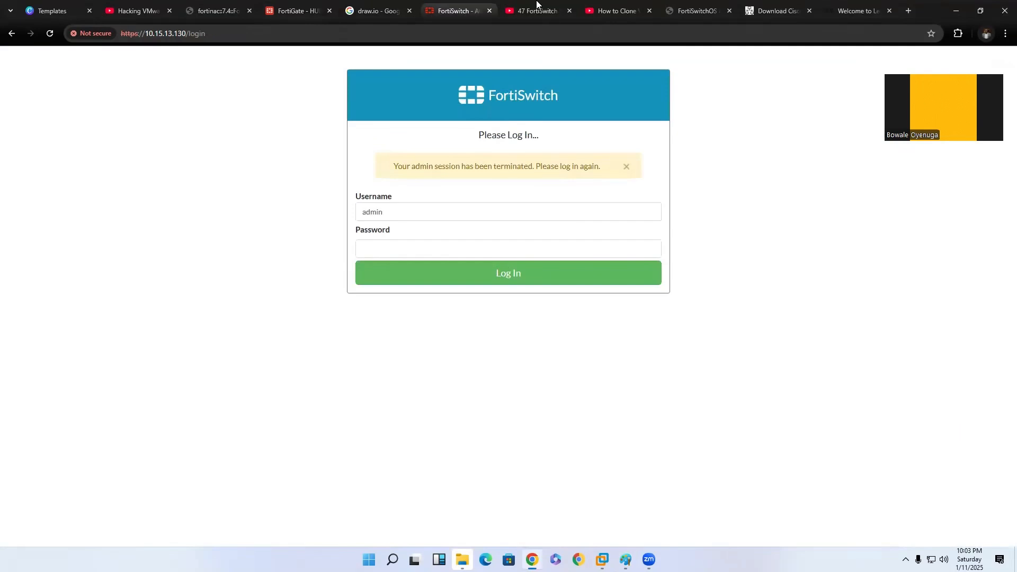
click(442, 212)
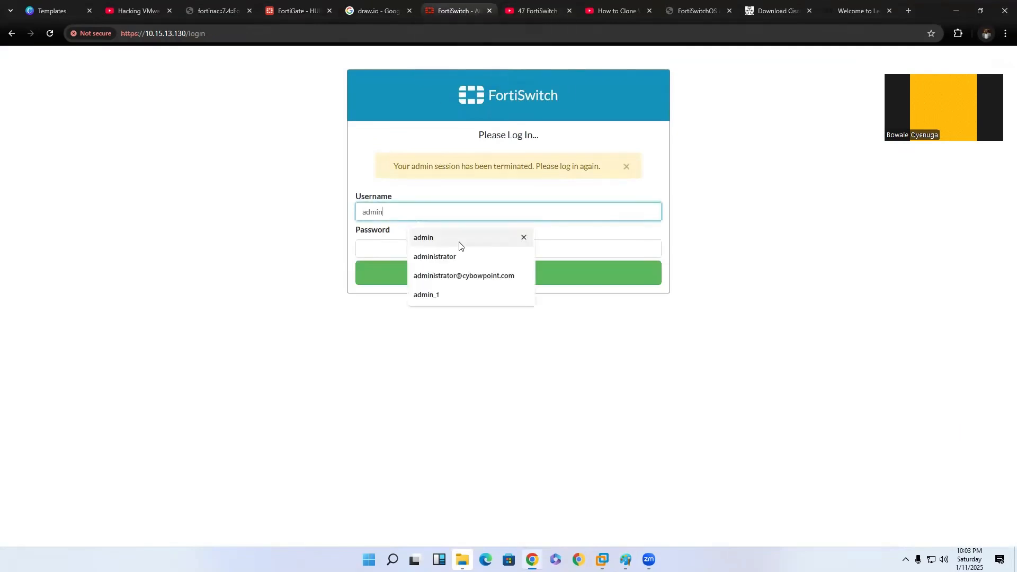
click(375, 249)
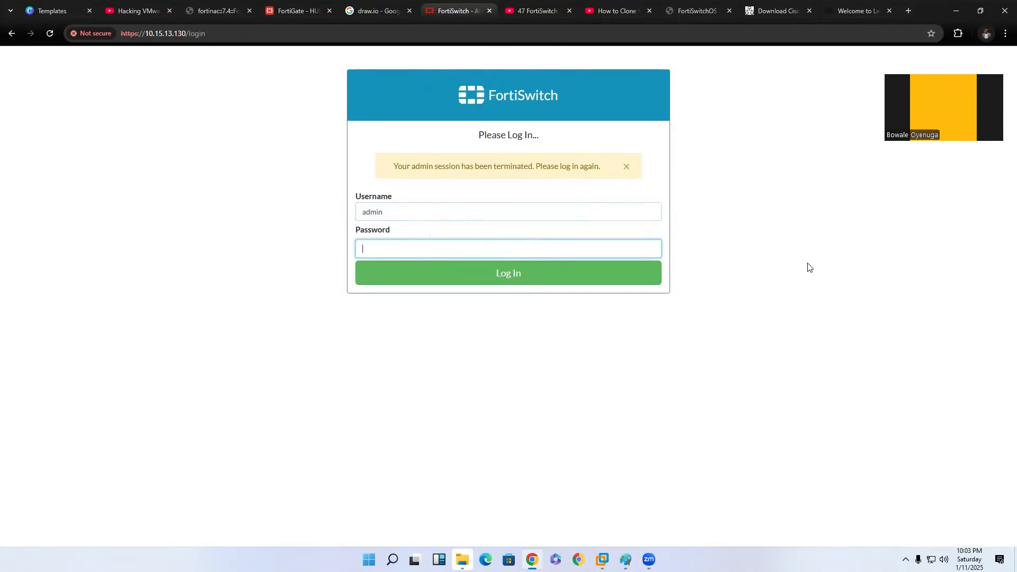
click(565, 279)
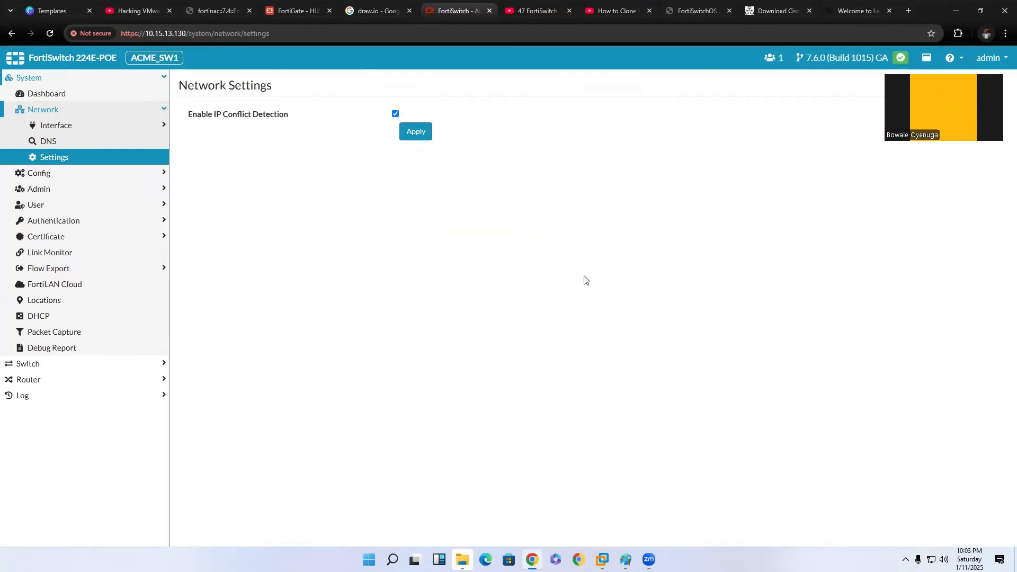
Open the FortiSwitch's list of system VLAN interfaces and check the VLAN ID of the existing prod entry.
click(89, 115)
click(89, 115)
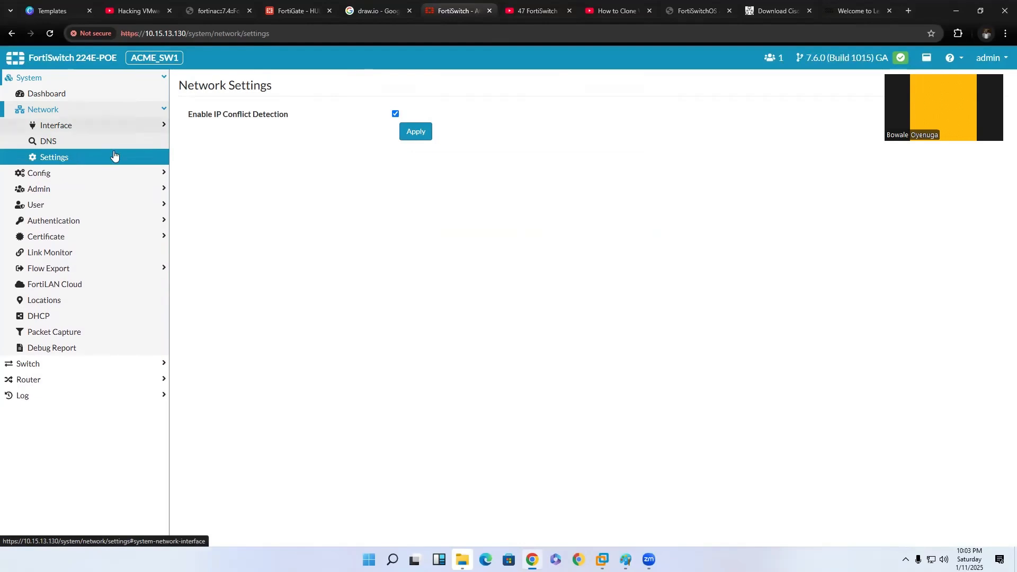
click(81, 134)
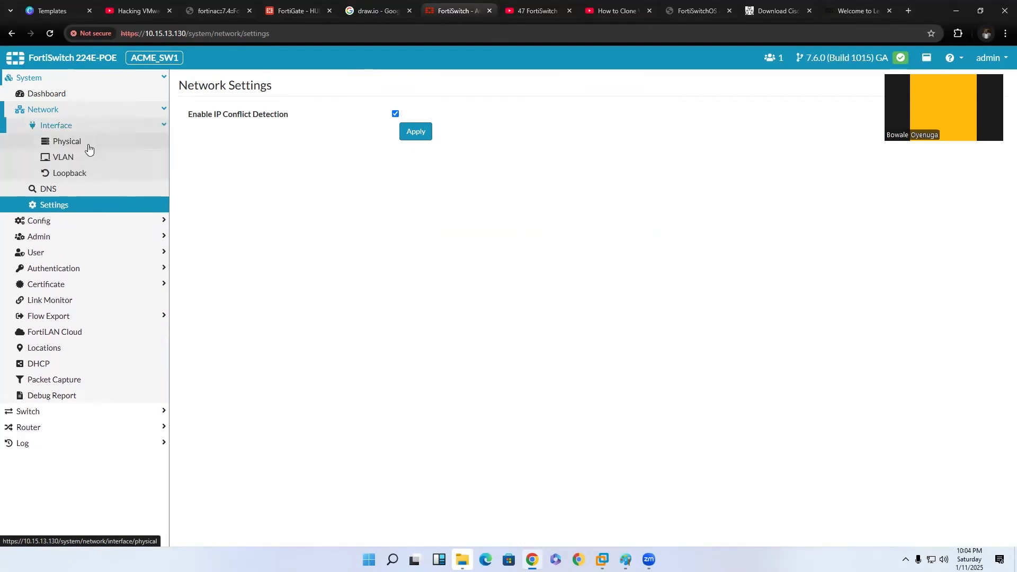
click(66, 159)
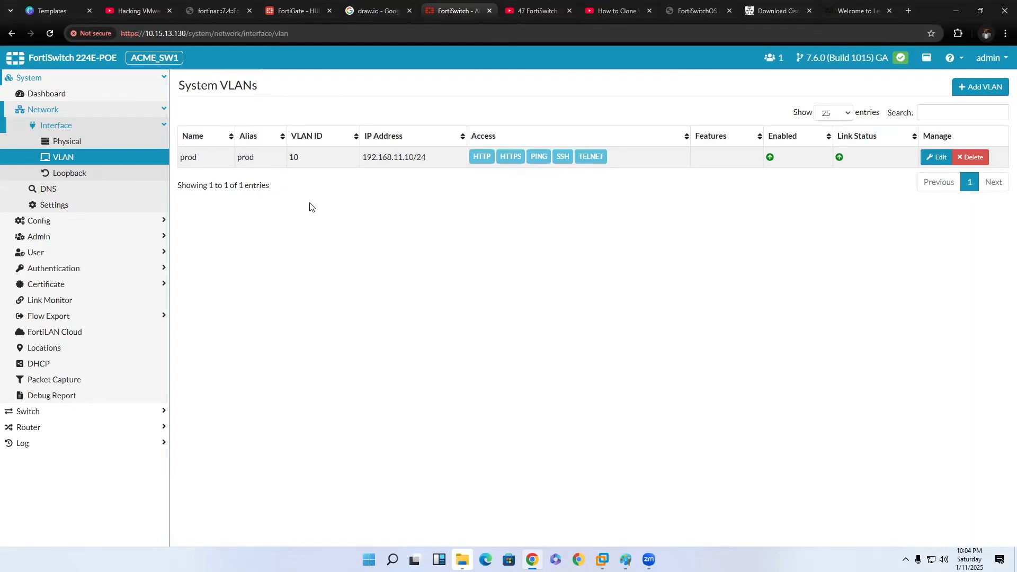
double_click(294, 158)
Start a new VLAN interface on the FortiSwitch named Vlan_20 with the alias VLAN_20.
click(973, 95)
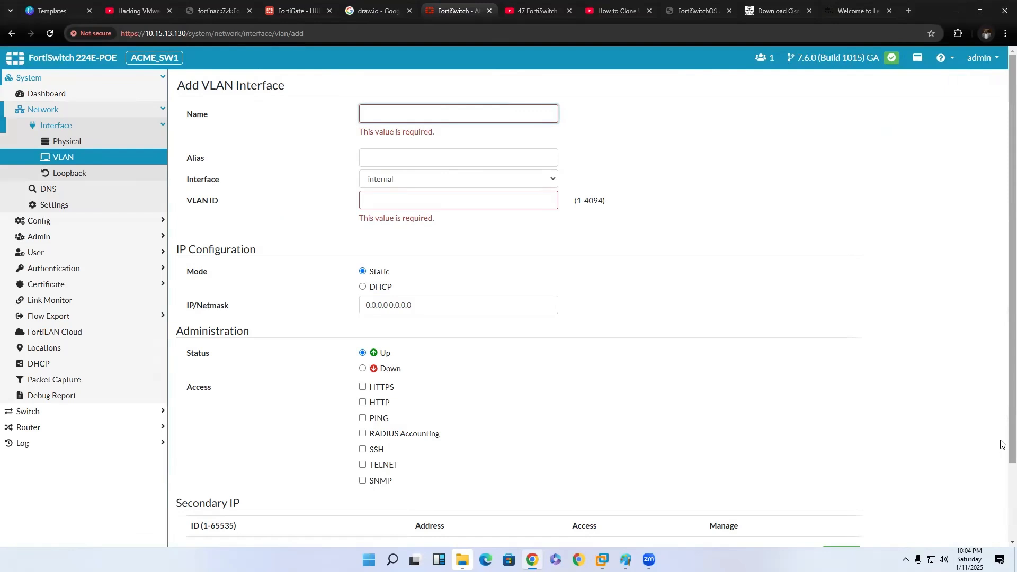
text(Vlan_20)
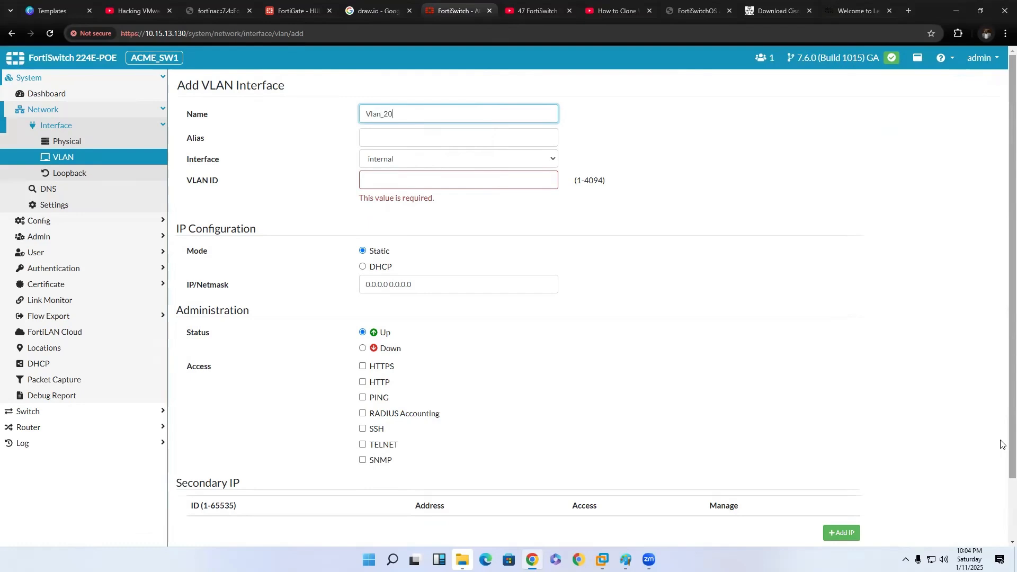
click(460, 136)
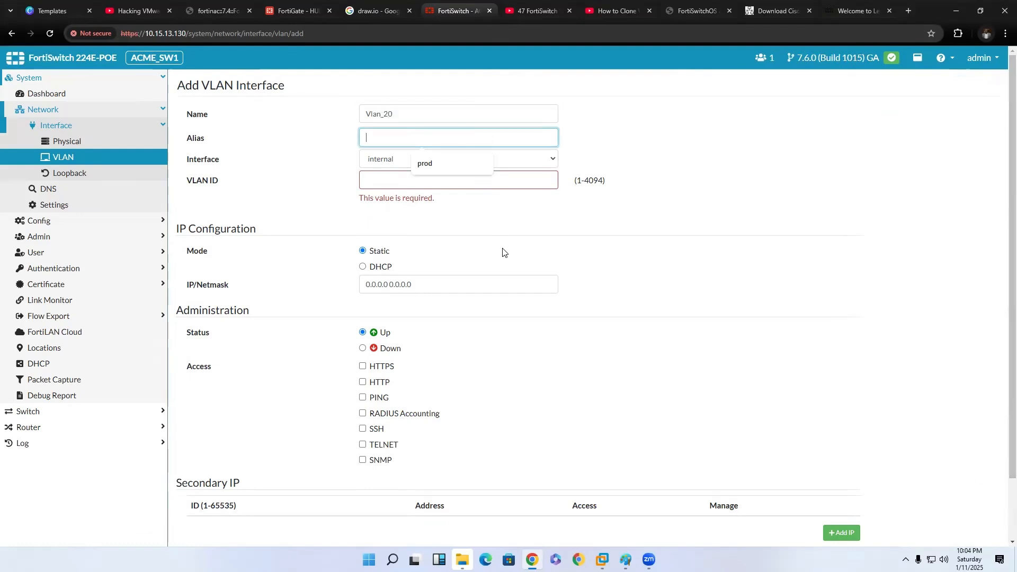
text(VLAN)
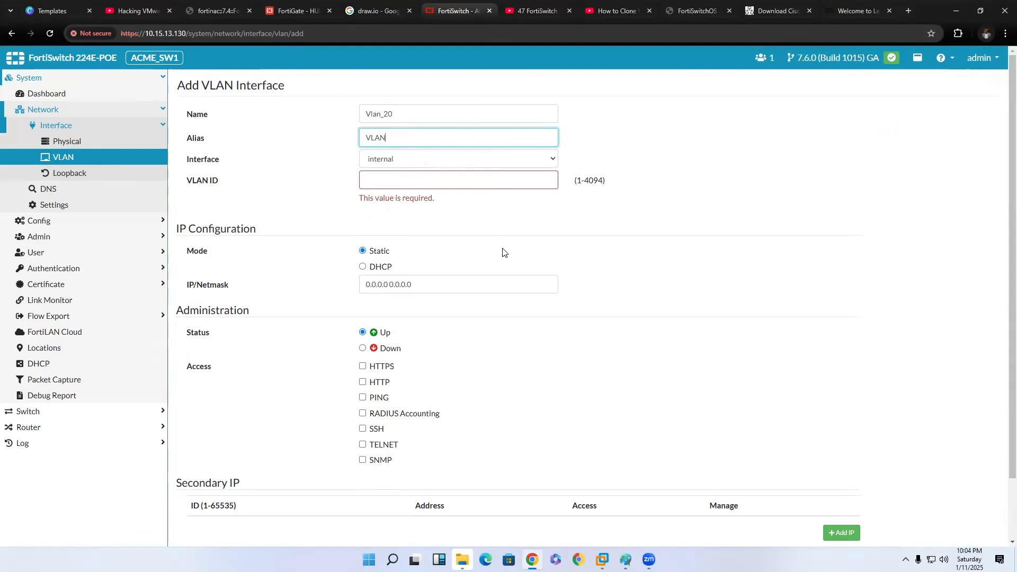
text(_20)
Assign the new Vlan_20 to the internal interface and set its VLAN ID to 20.
drag(284, 146, 402, 167)
click(402, 166)
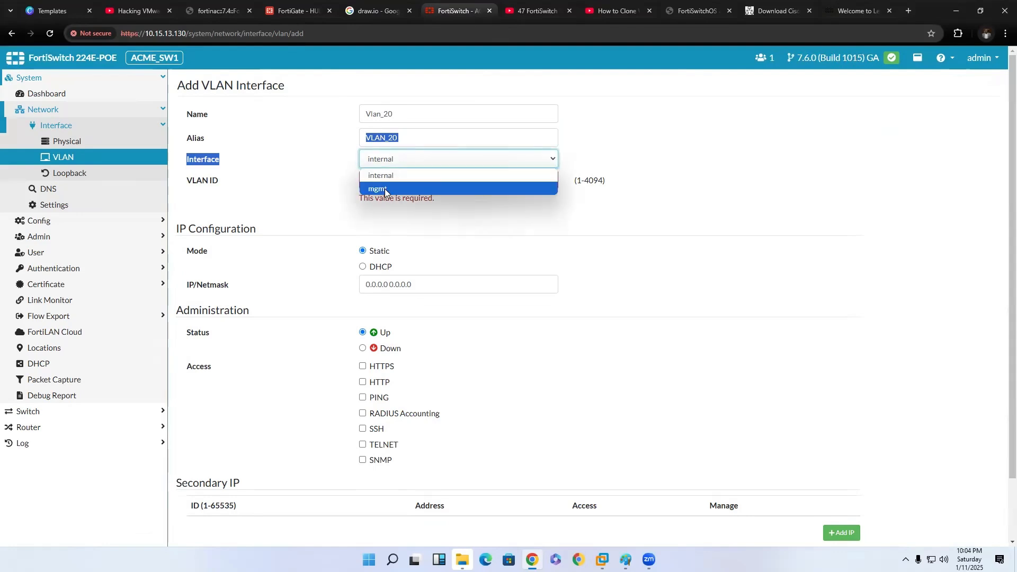
click(389, 176)
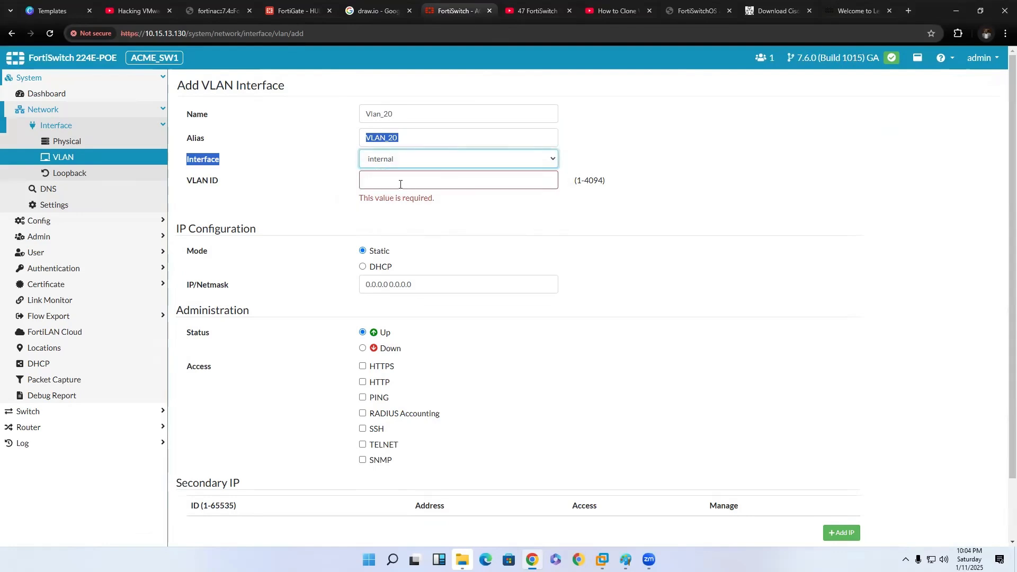
click(392, 186)
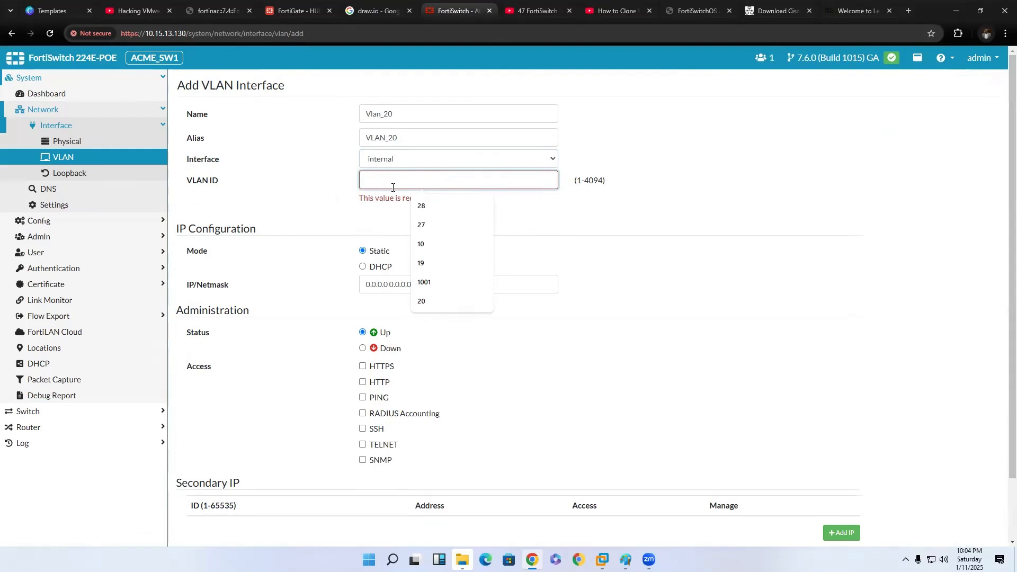
text(20)
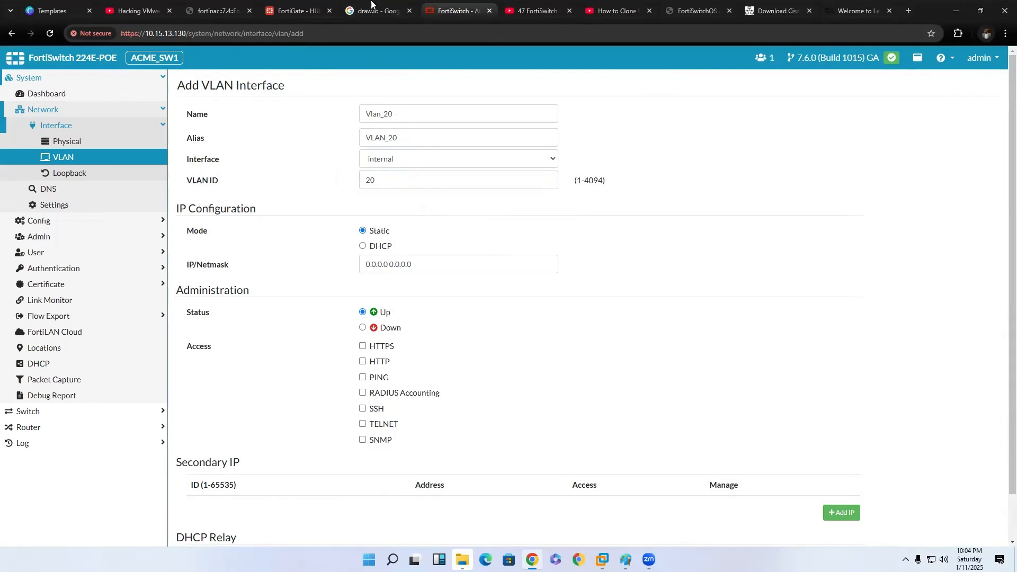
Switch to the FortiGate's interface table and look up the IP/netmask of VLAN_20.
drag(280, 6, 444, 10)
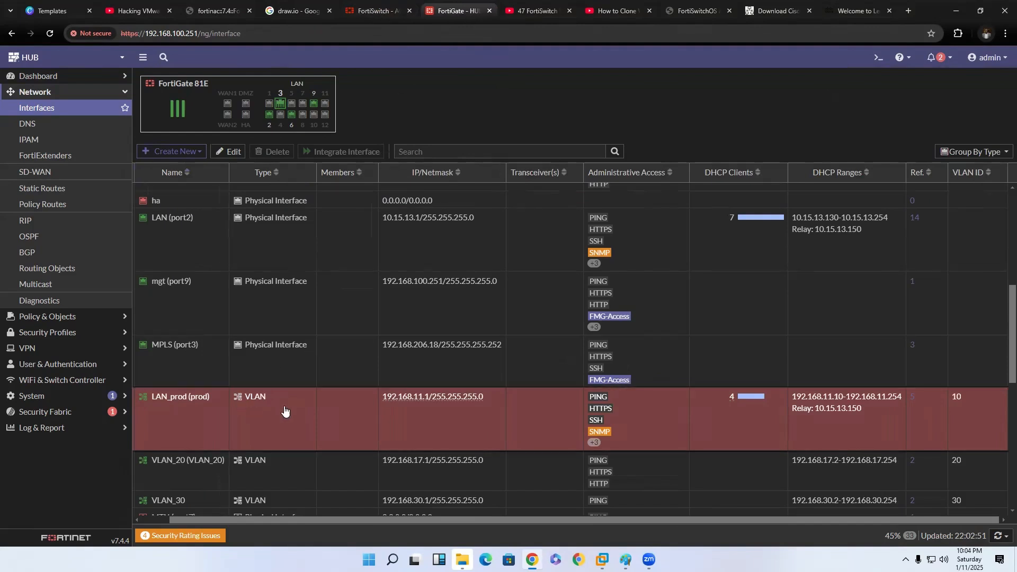
scroll(342, 441, down, 1)
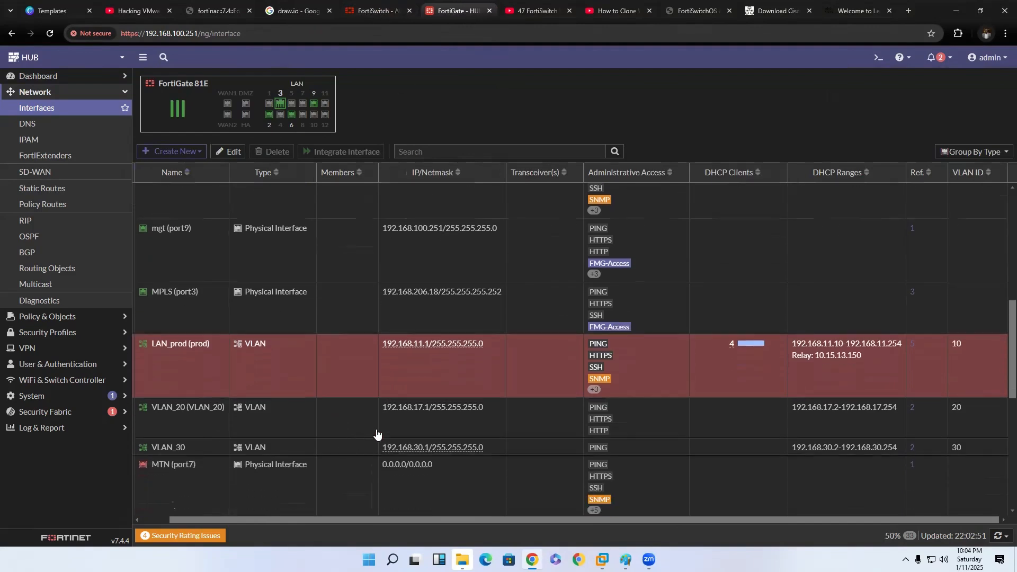
click(414, 418)
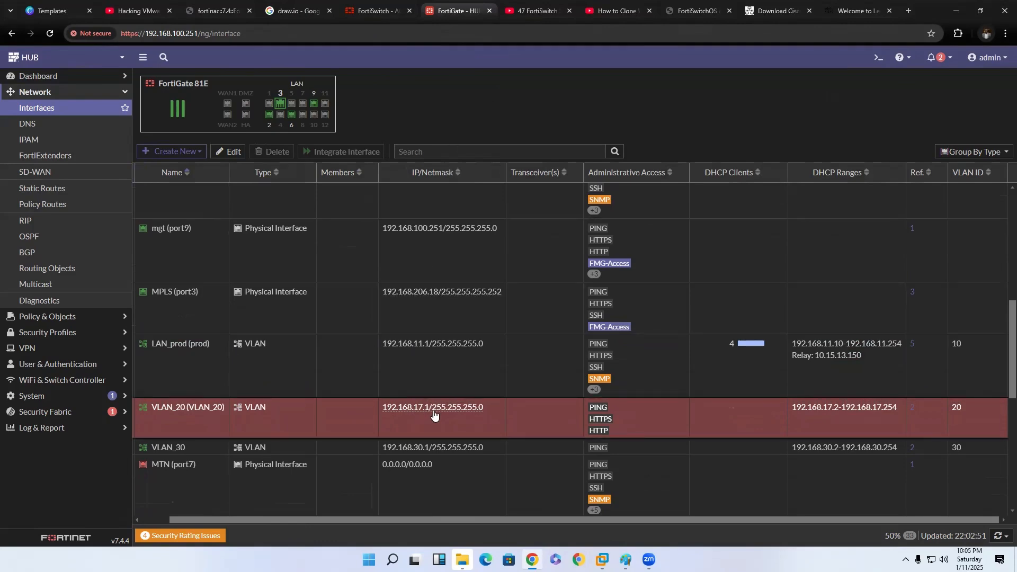
Return to the FortiSwitch form and set Vlan_20's static IP/netmask to 192.168.17.2/24.
click(387, 9)
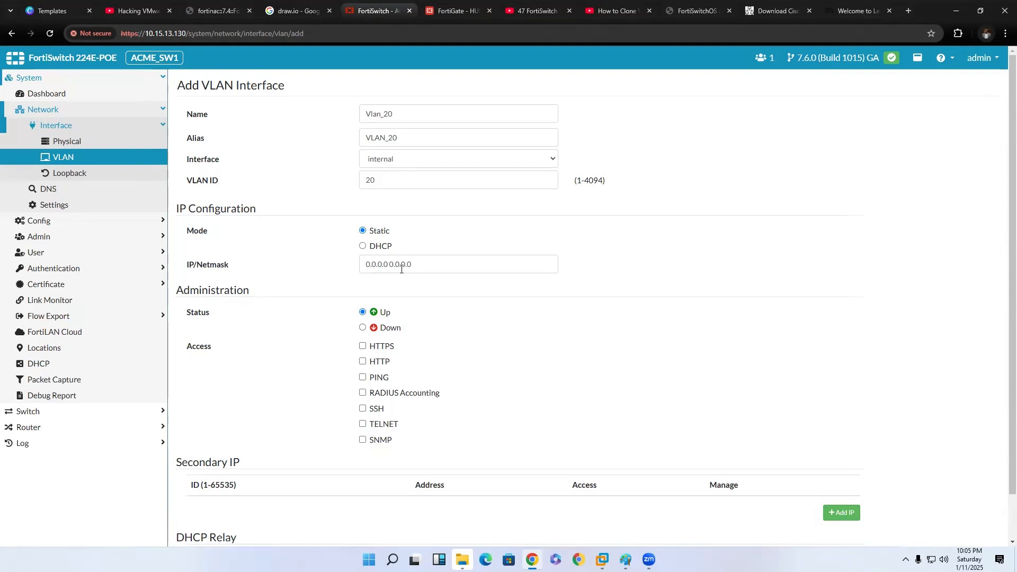
drag(410, 264, 342, 265)
text(192.168.1)
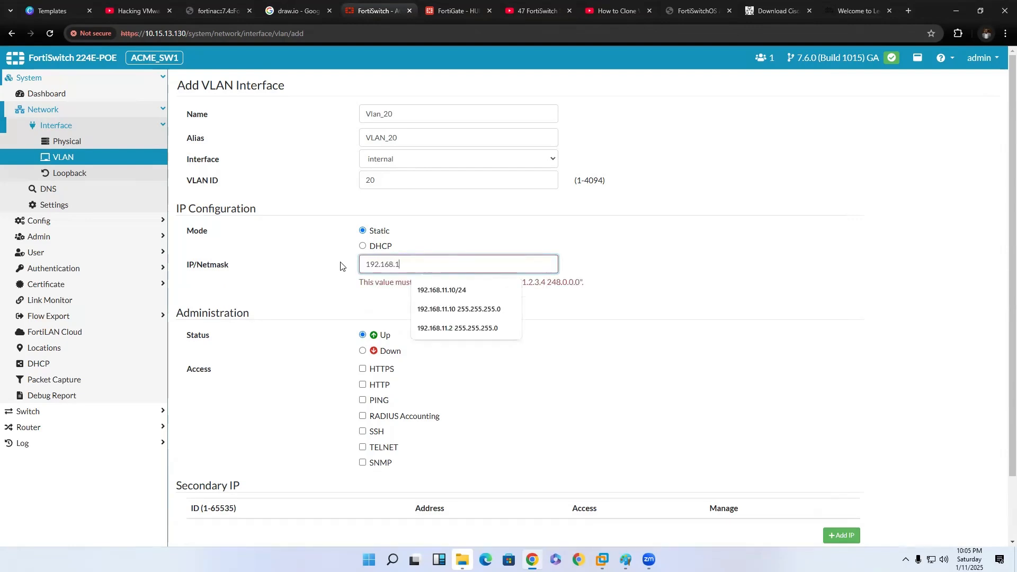
text(7.2)
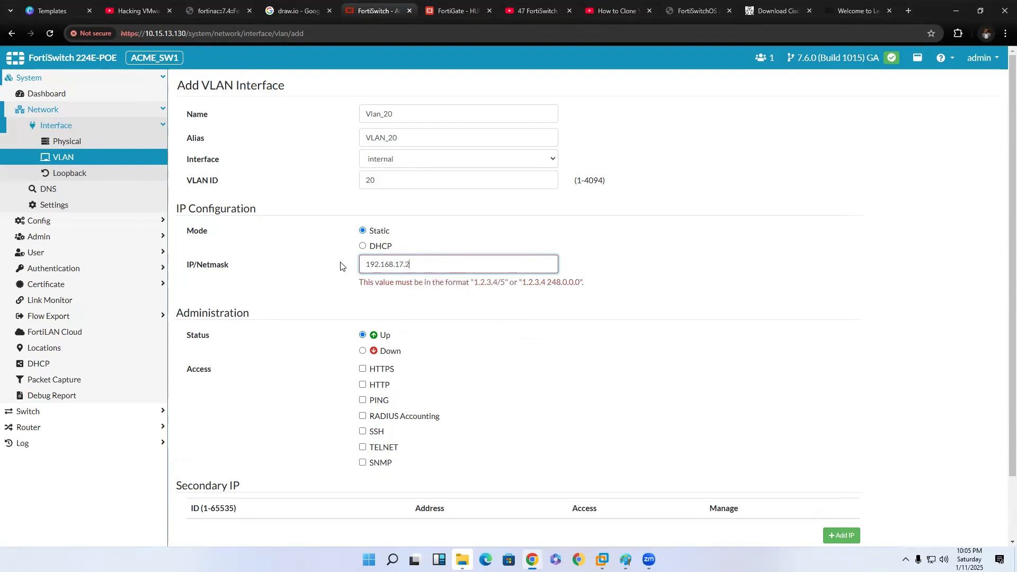
click(496, 367)
Allow HTTP, SSH, HTTPS and PING access on Vlan_20 and add the interface.
click(363, 364)
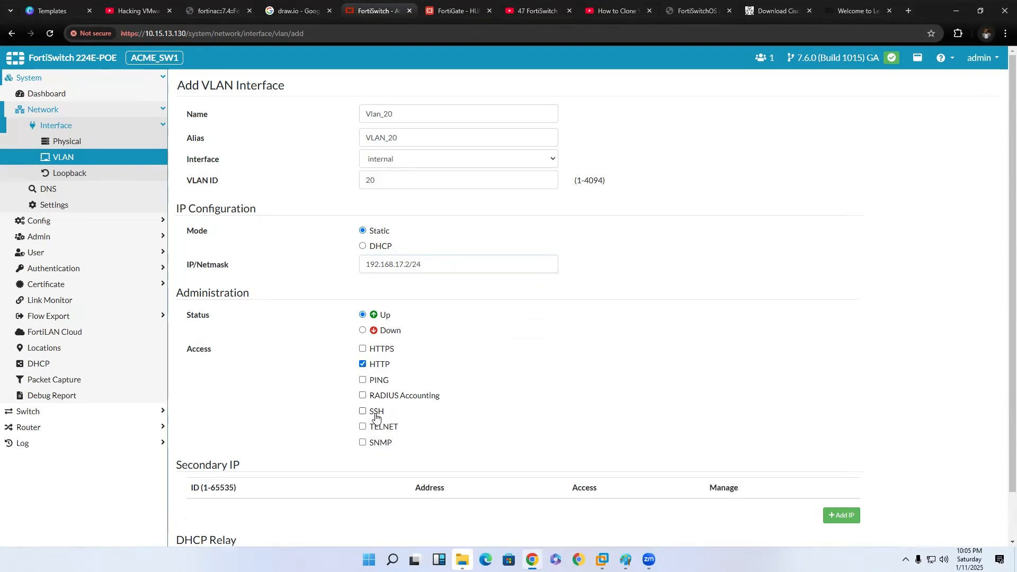
scroll(370, 412, down, 1)
click(362, 359)
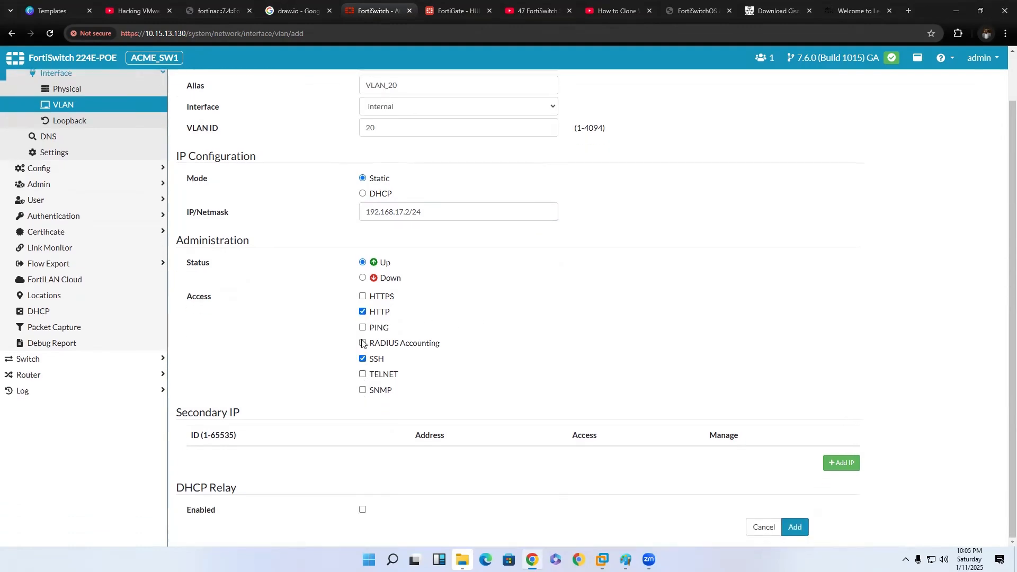
click(362, 296)
click(362, 327)
scroll(456, 485, up, 1)
scroll(582, 500, down, 1)
click(802, 533)
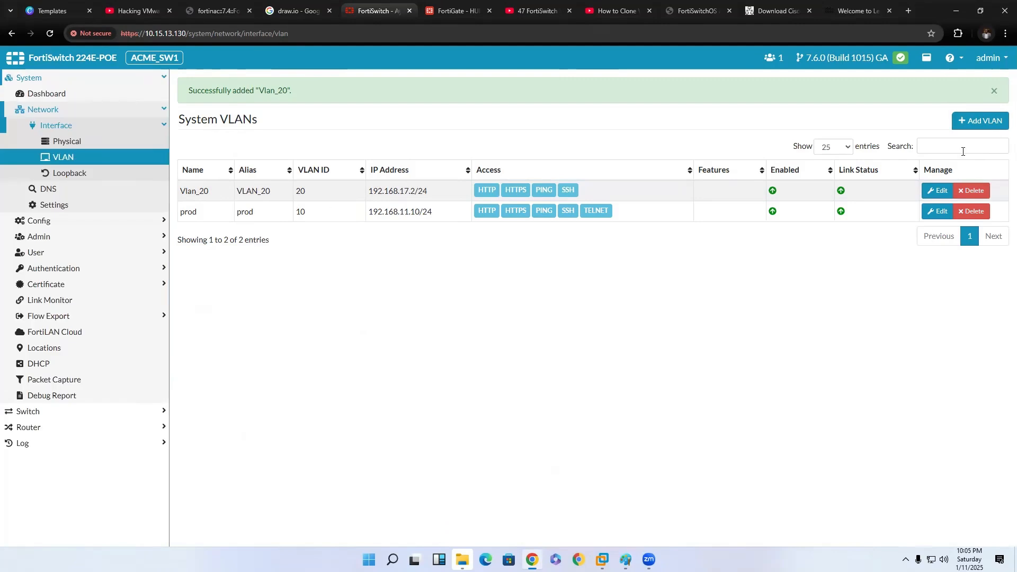
Start another VLAN interface named Vlan_30 with the alias Vlan30 and VLAN ID 30.
click(977, 125)
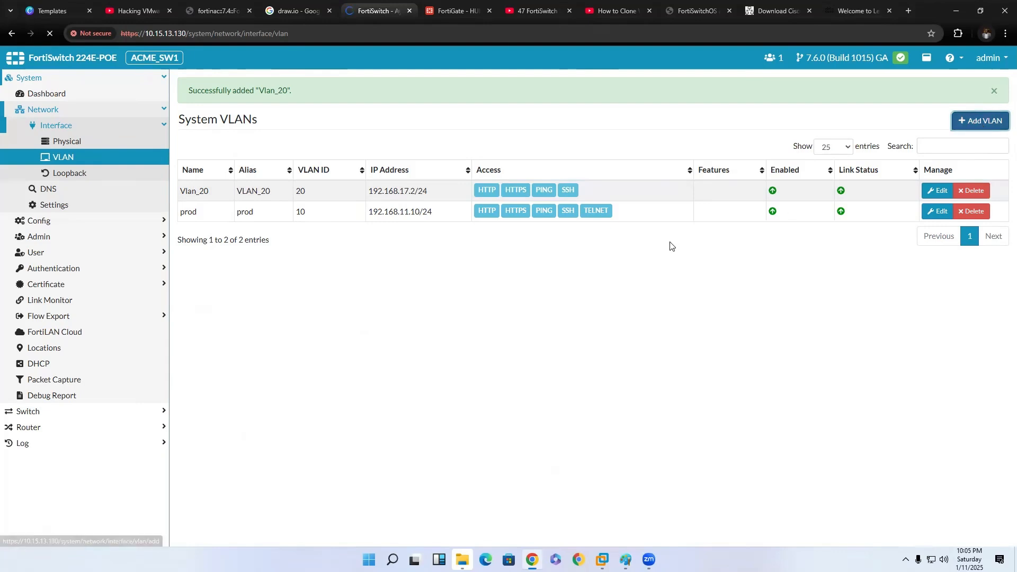
text(V)
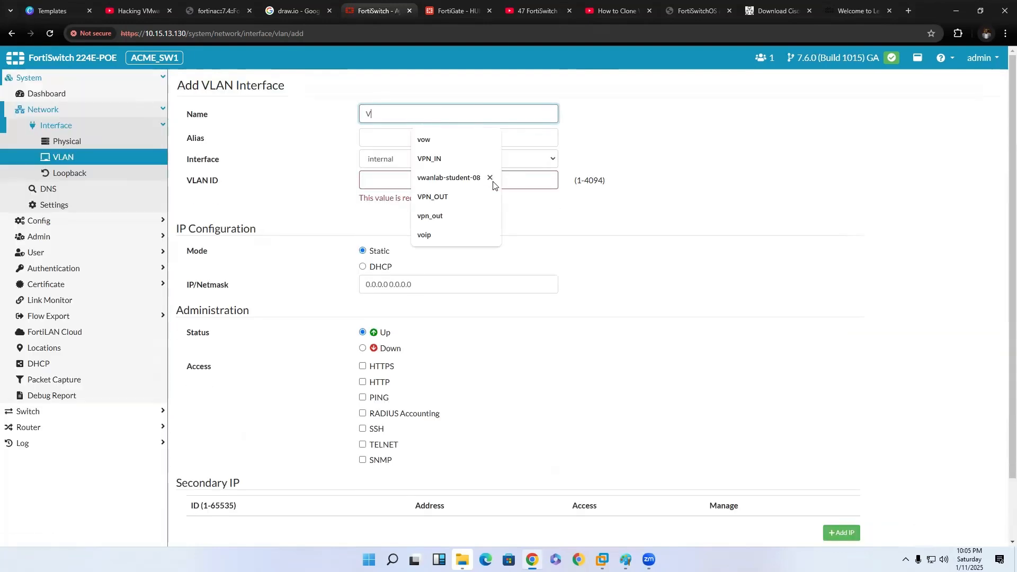
text(lan_30)
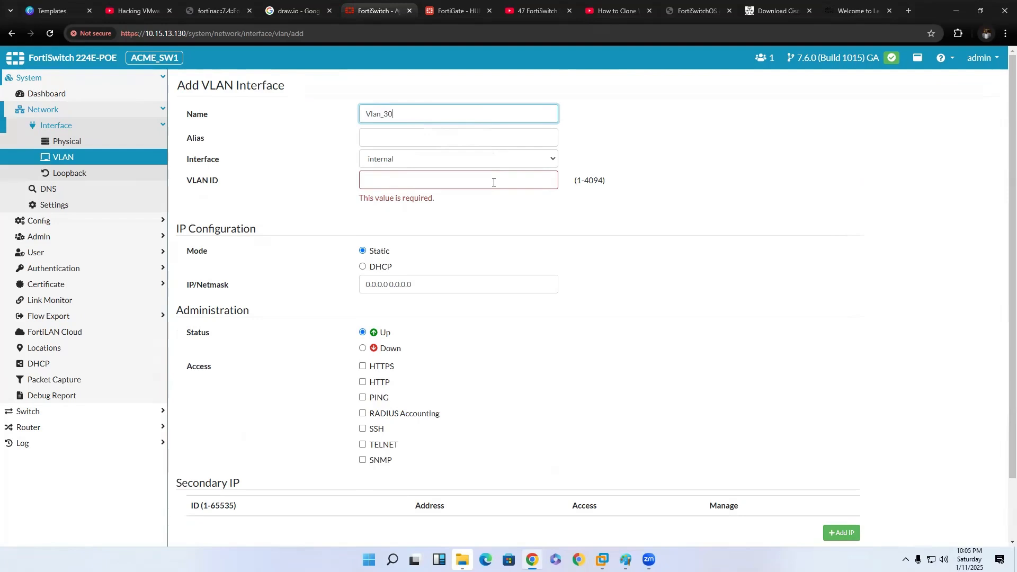
click(489, 136)
text(V)
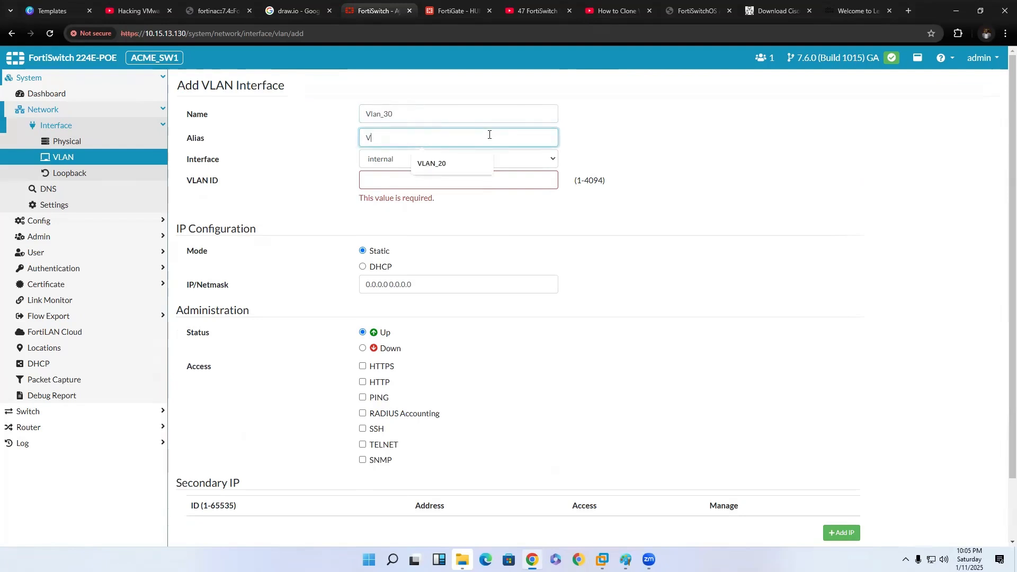
text(lan30)
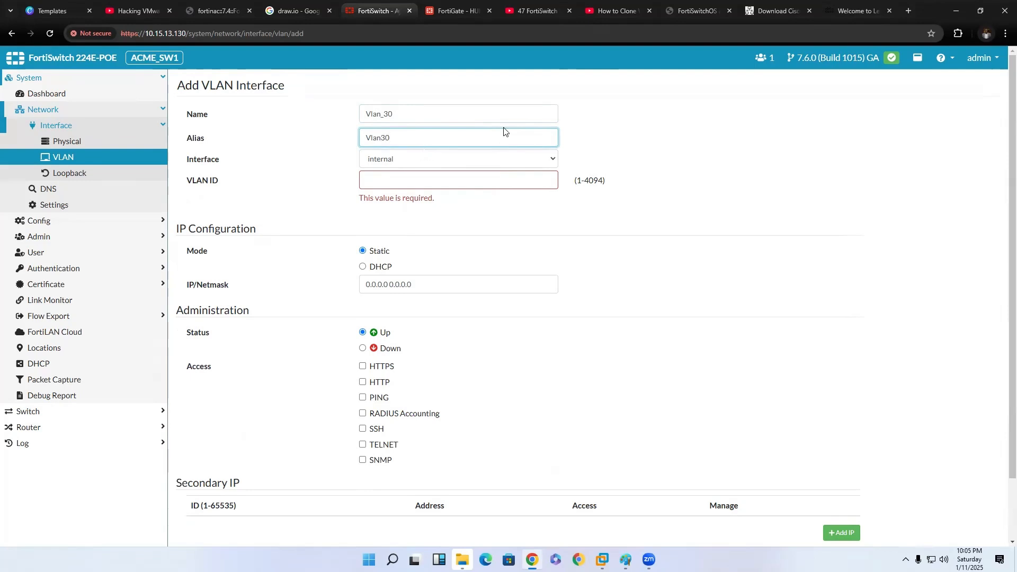
click(462, 178)
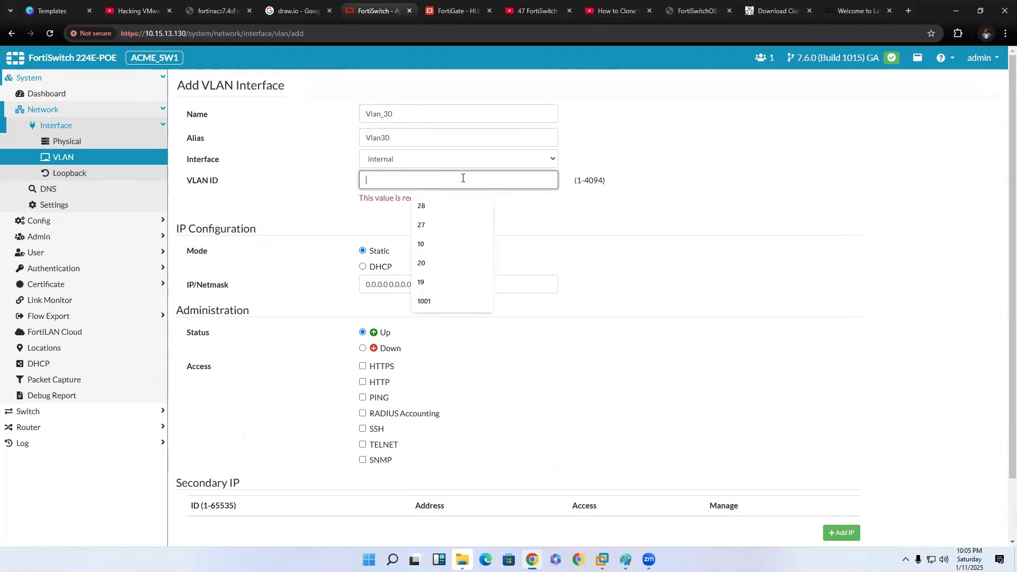
text(30)
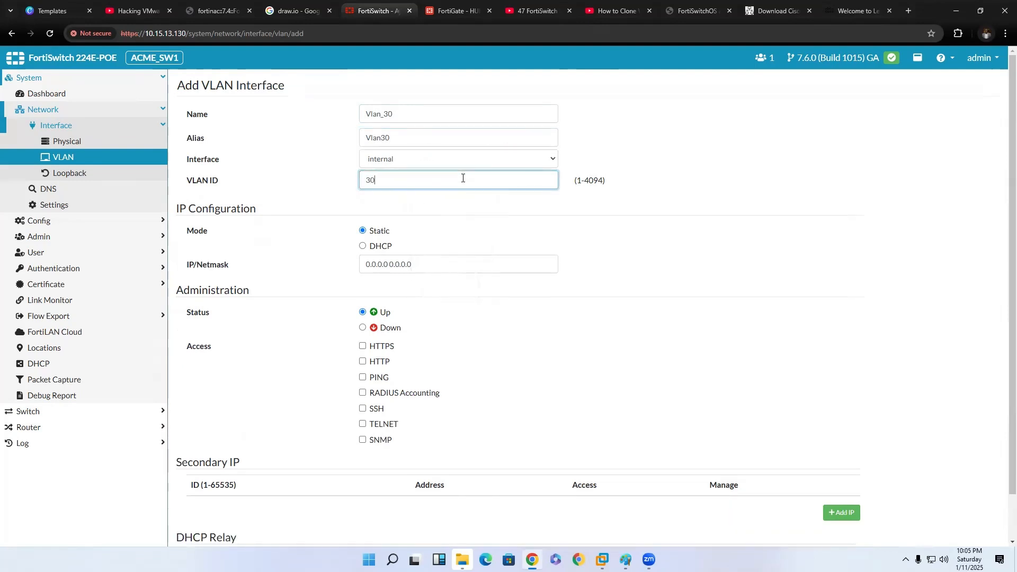
Set the static IP/netmask of Vlan_30 to 192.168.30.2/24.
drag(411, 264, 359, 259)
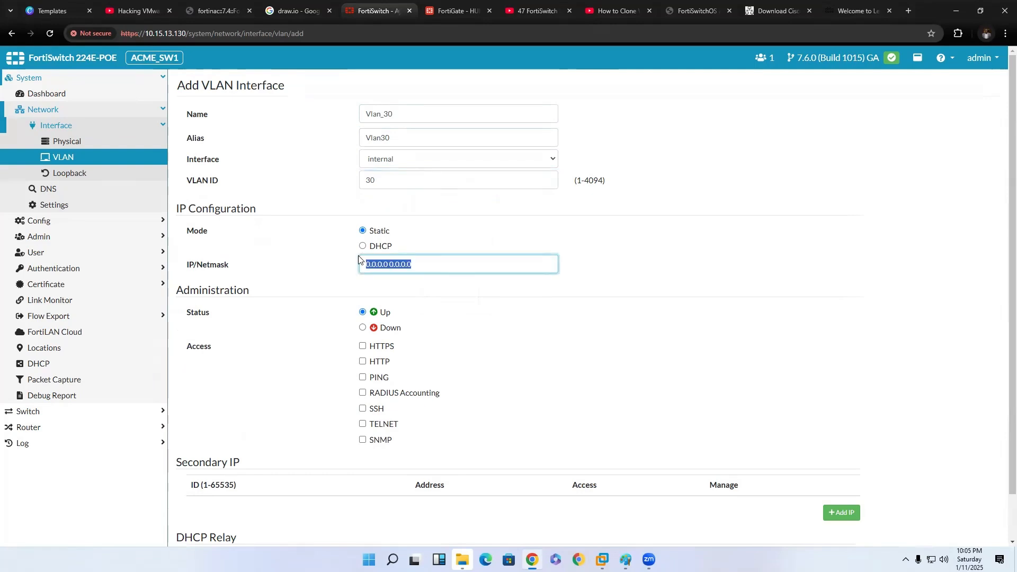
text(192.168)
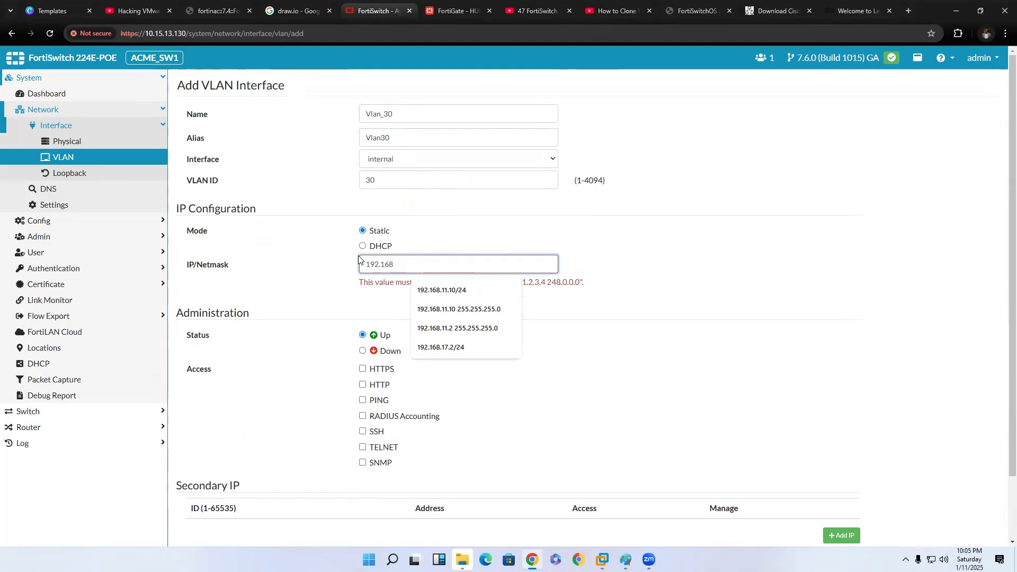
text(.30.2/)
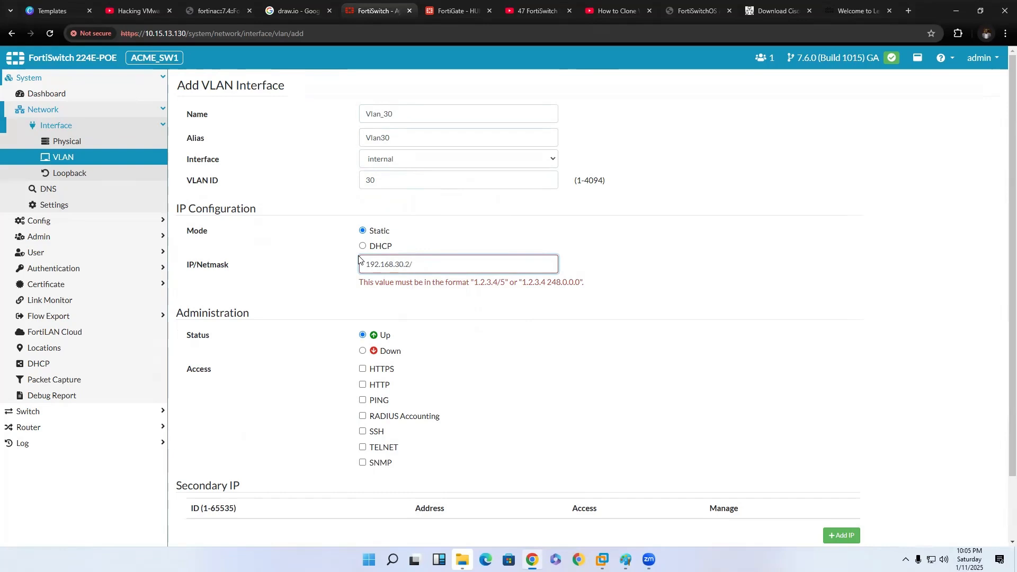
text(24)
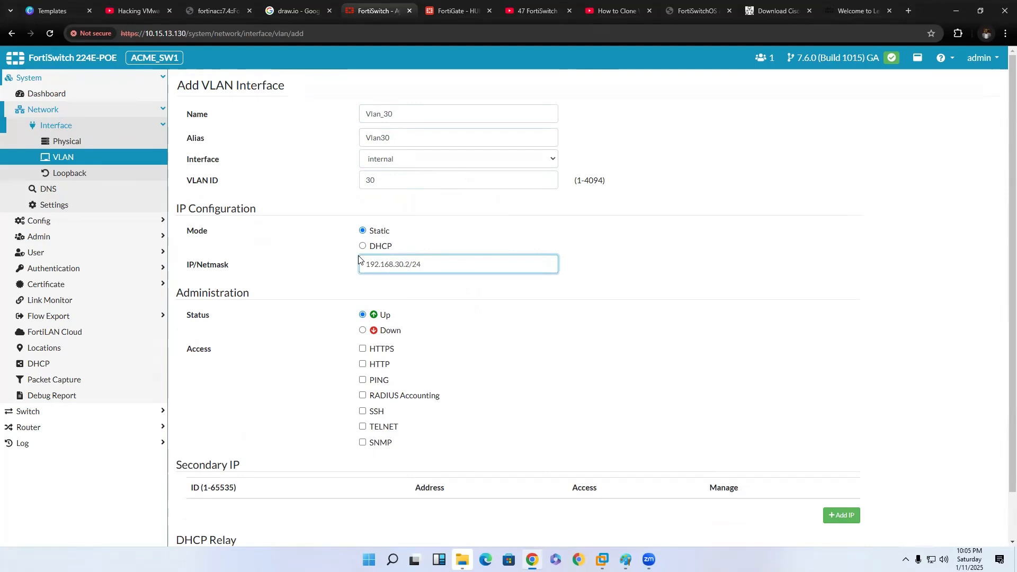
Allow HTTPS, PING and SSH access on Vlan_30 and add the interface.
click(471, 390)
click(363, 348)
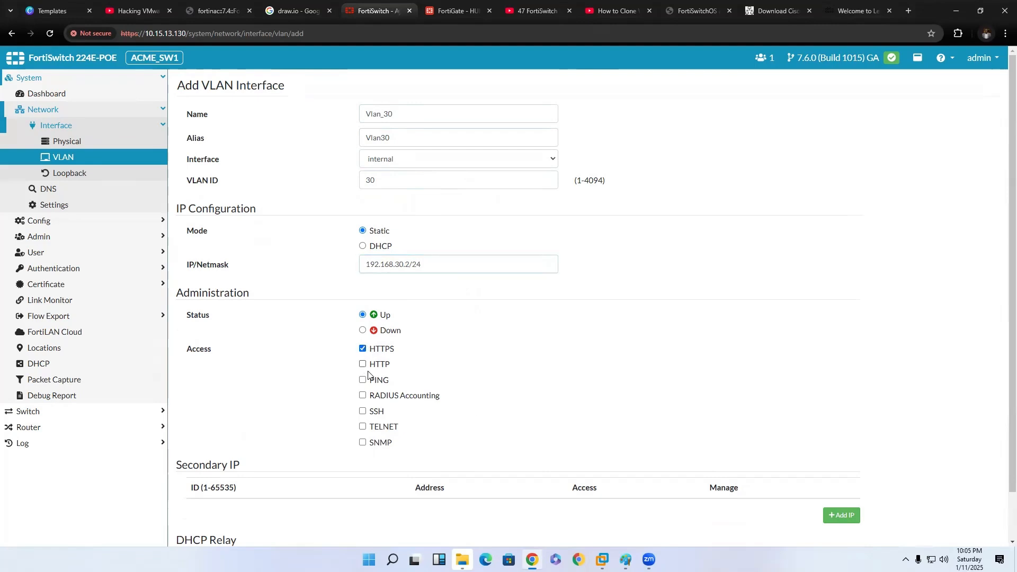
click(362, 380)
click(363, 411)
scroll(483, 429, down, 1)
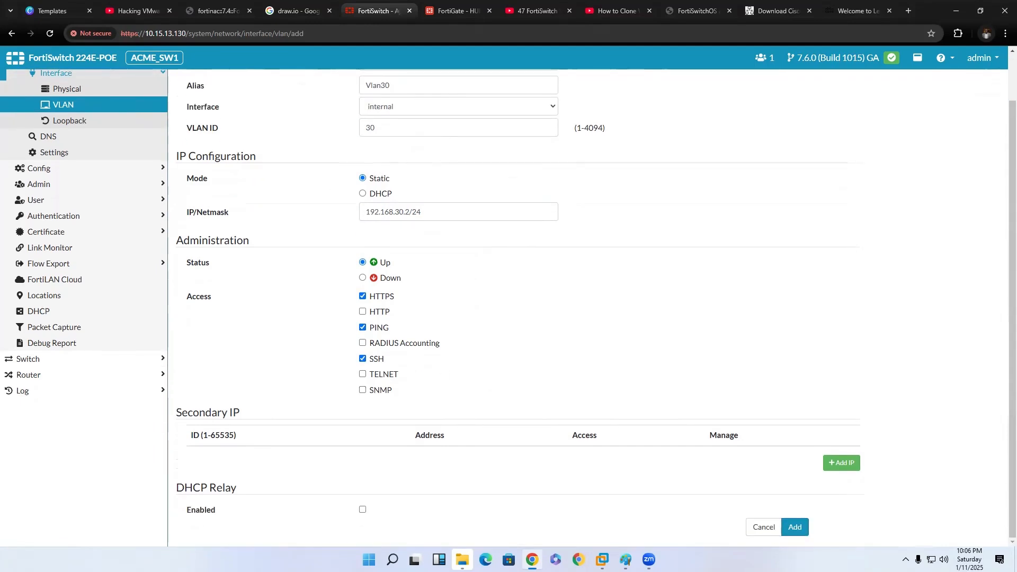
click(799, 526)
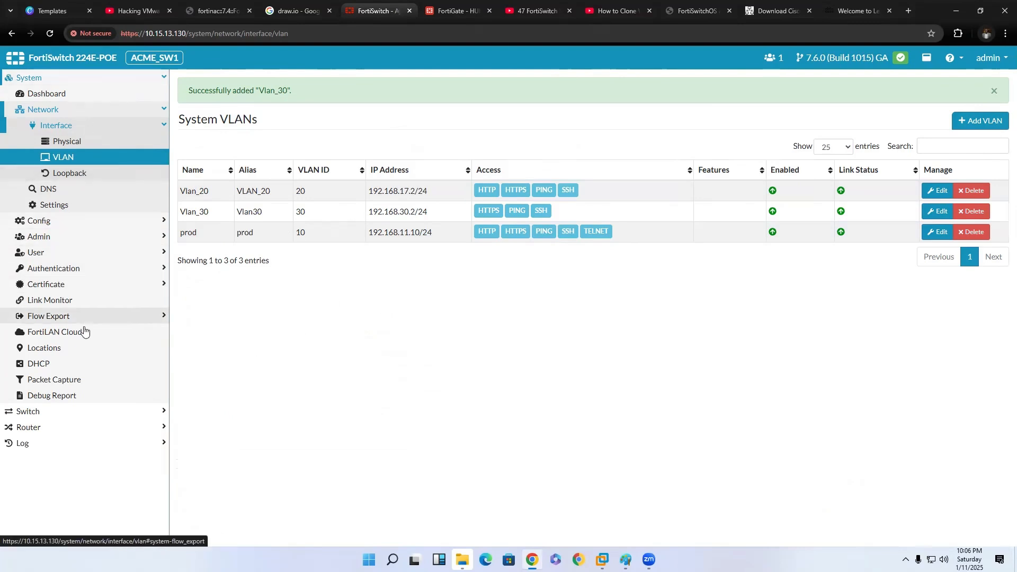
Add a VLAN with ID 20 to the switch's own VLAN list, apart from the system VLAN interfaces.
click(85, 411)
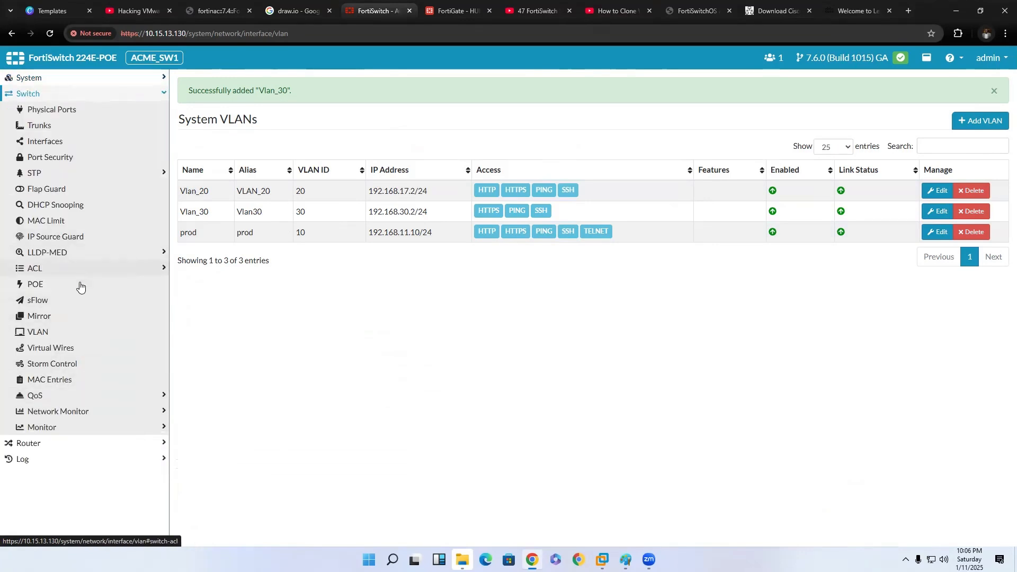
click(57, 335)
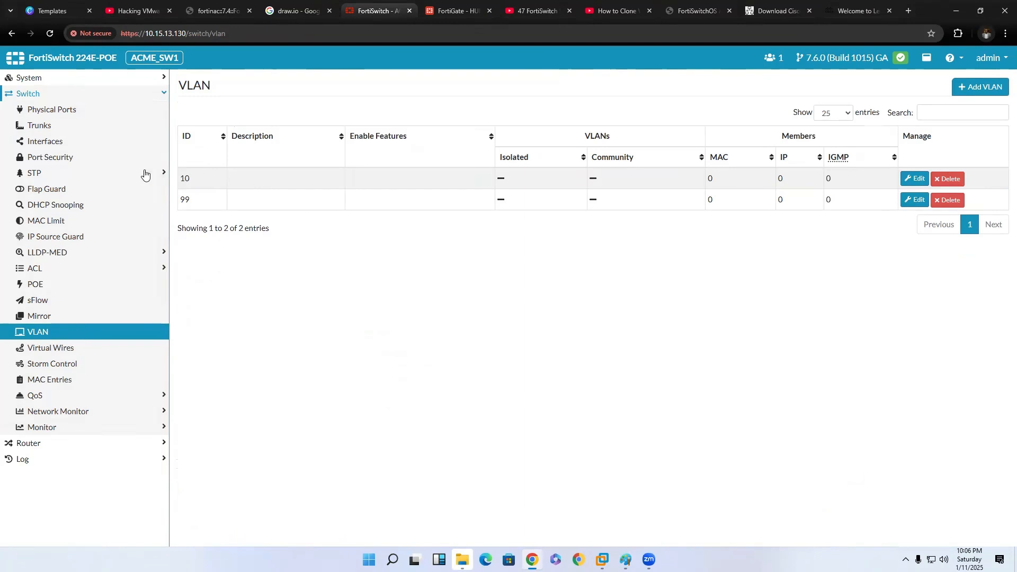
click(976, 90)
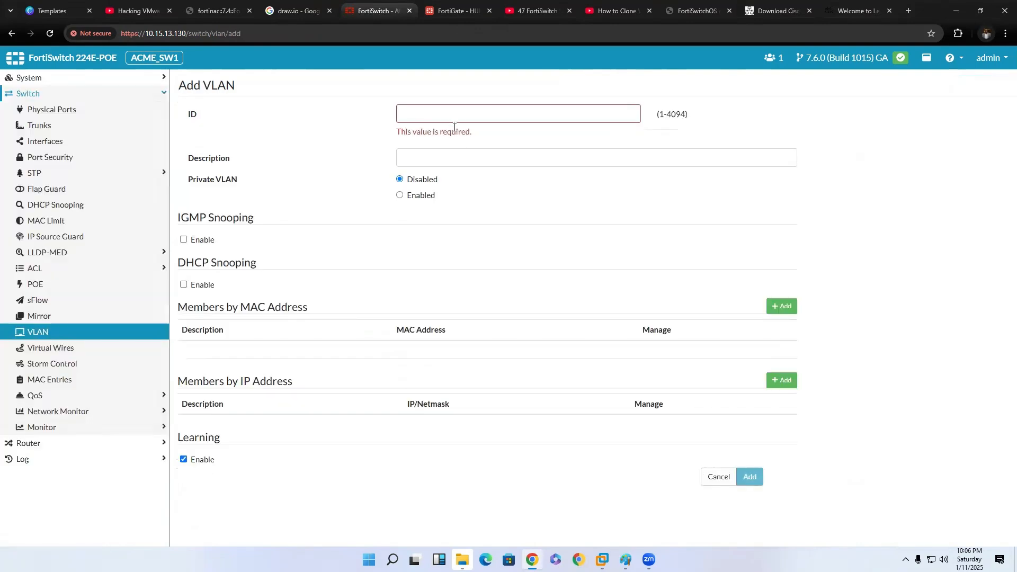
click(451, 113)
text(20)
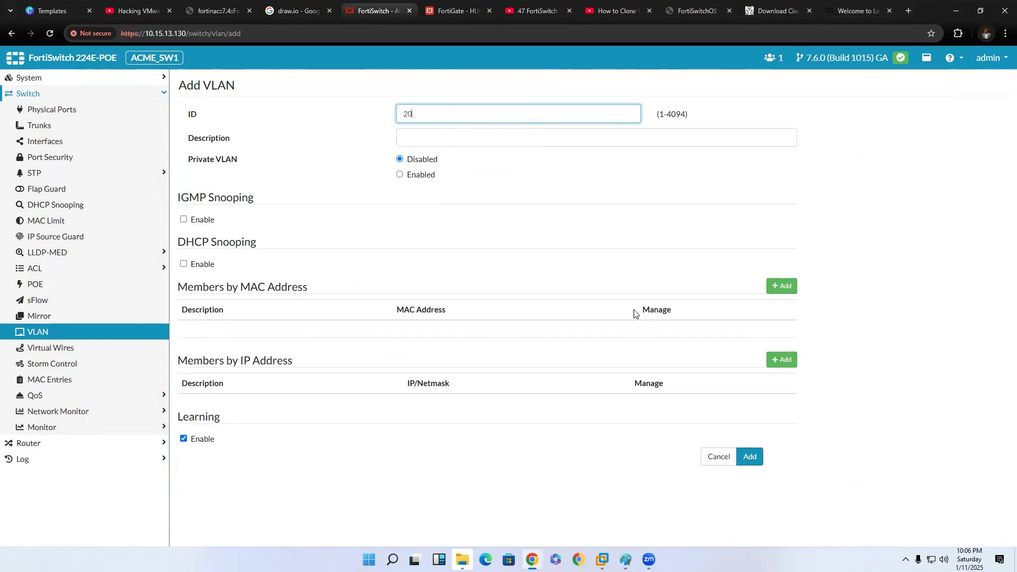
click(597, 254)
click(745, 463)
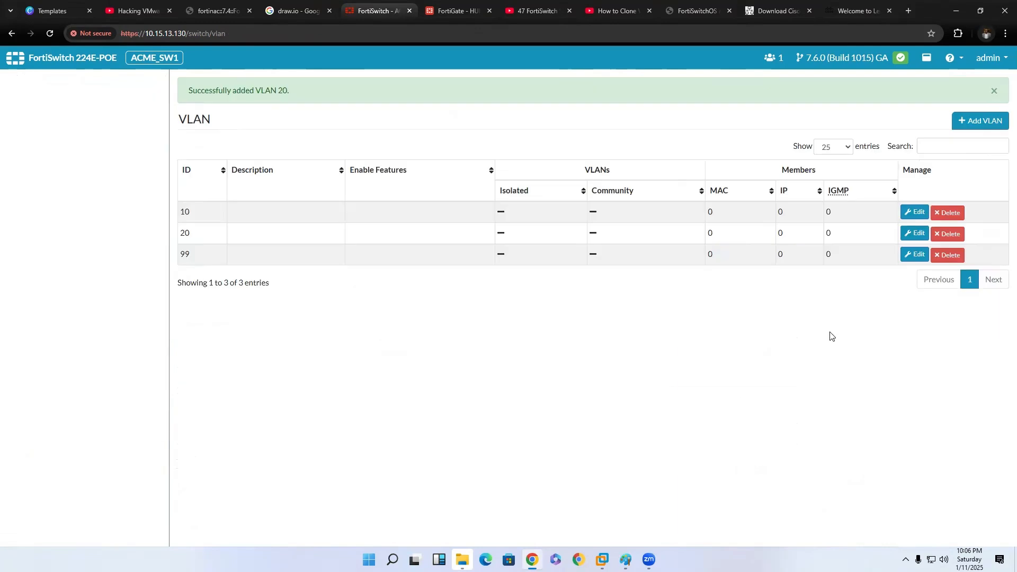
Add another switch VLAN with ID 30.
click(983, 124)
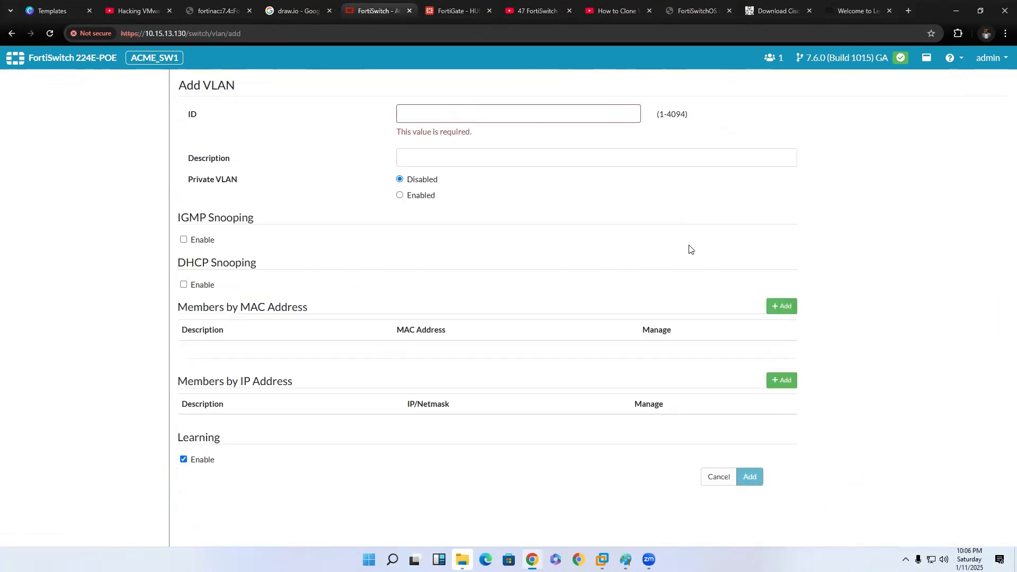
click(447, 108)
text(30)
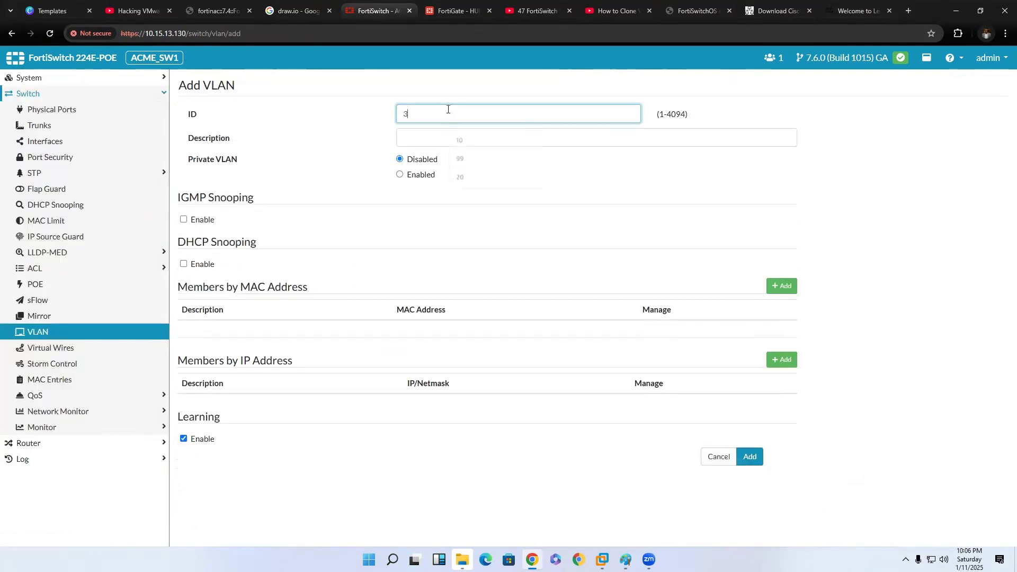
click(749, 458)
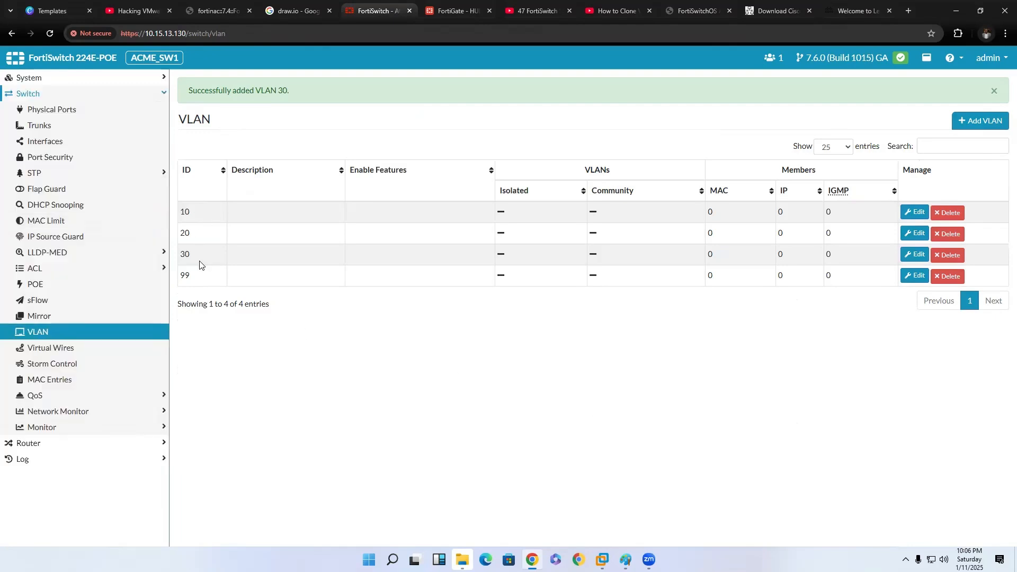
Select port3 among the switch interfaces, check the trunk VLANs in the Paint diagram, and open port3 for editing.
click(102, 98)
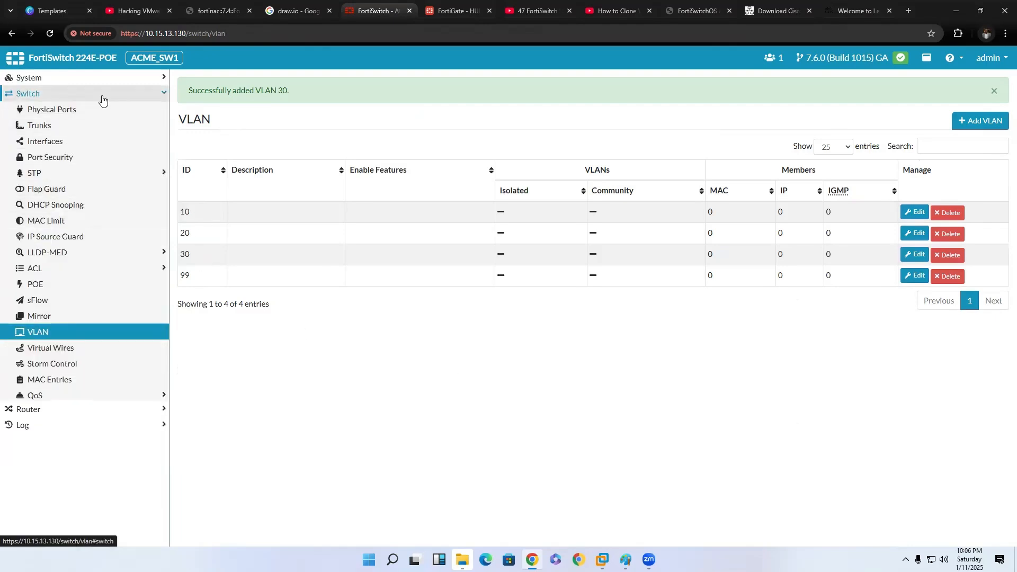
click(103, 99)
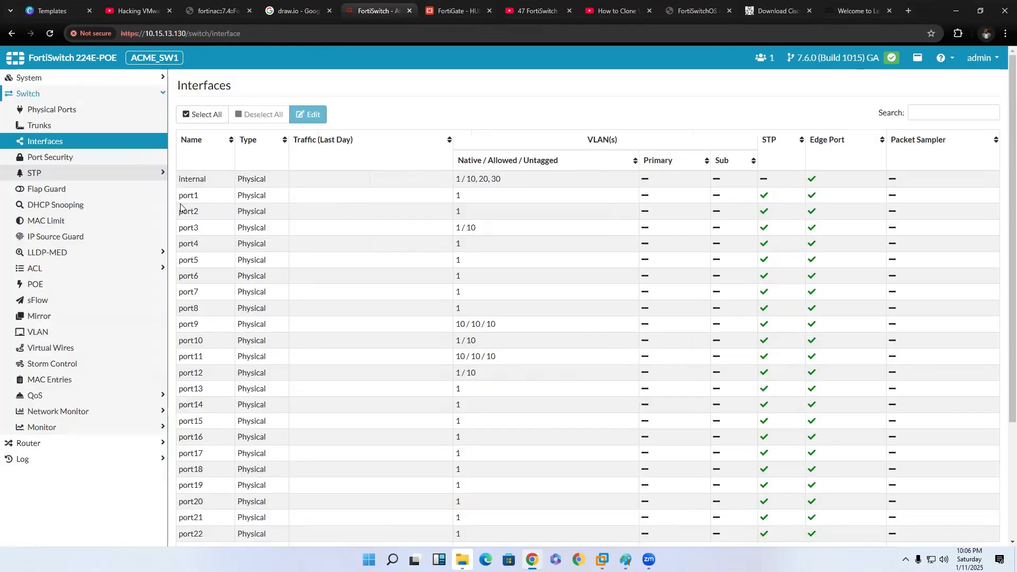
click(245, 228)
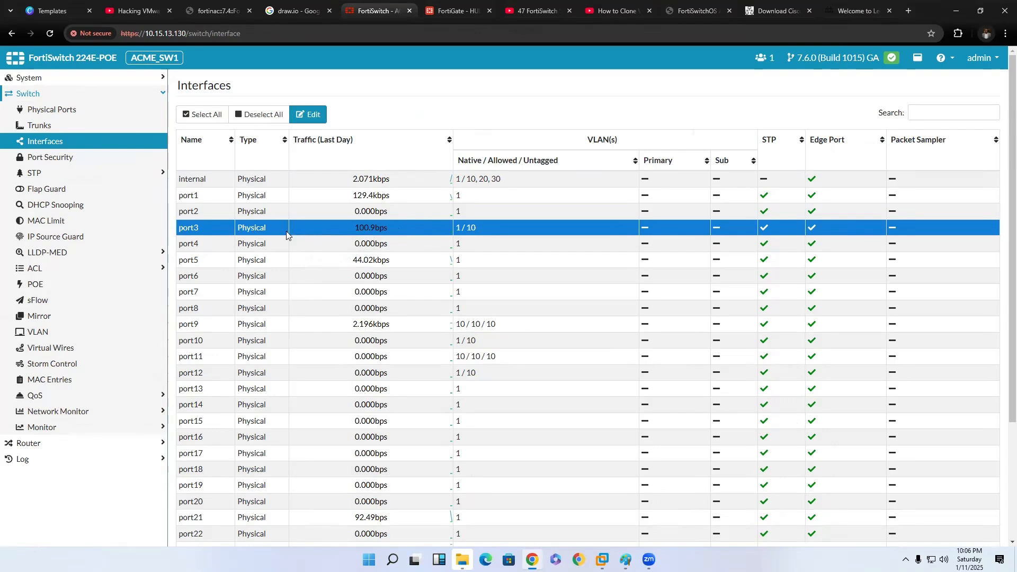
click(625, 559)
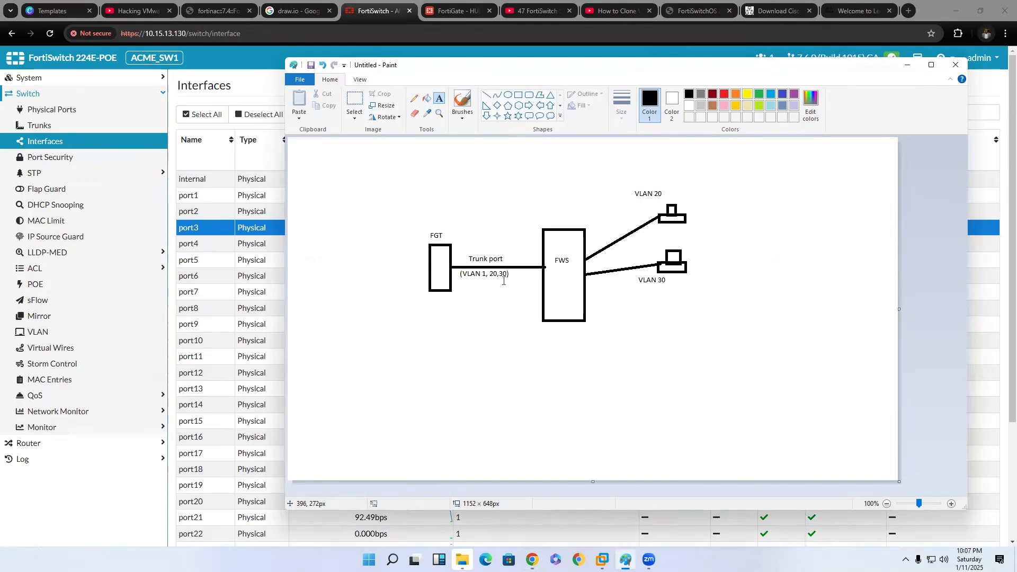
click(252, 158)
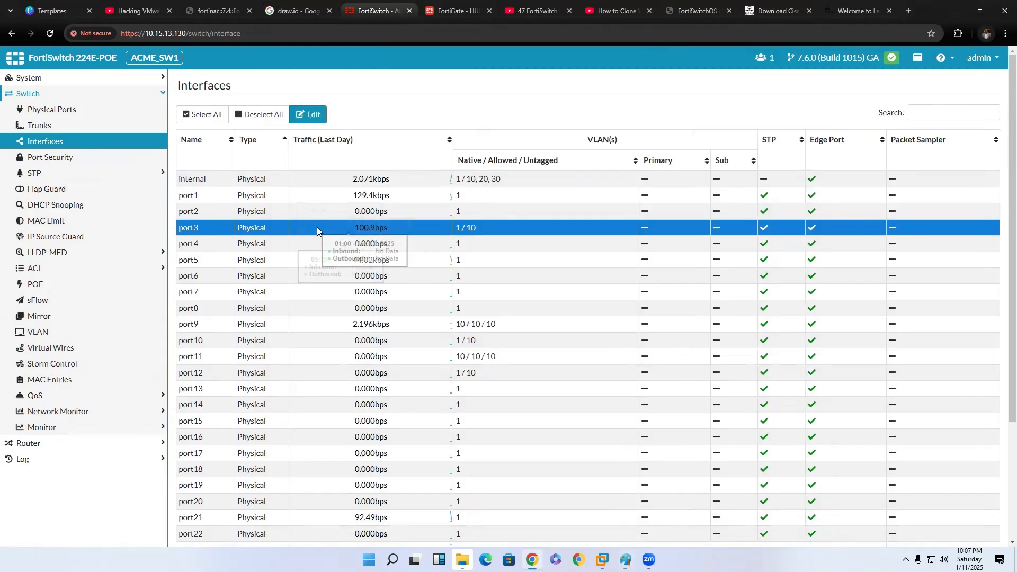
click(311, 114)
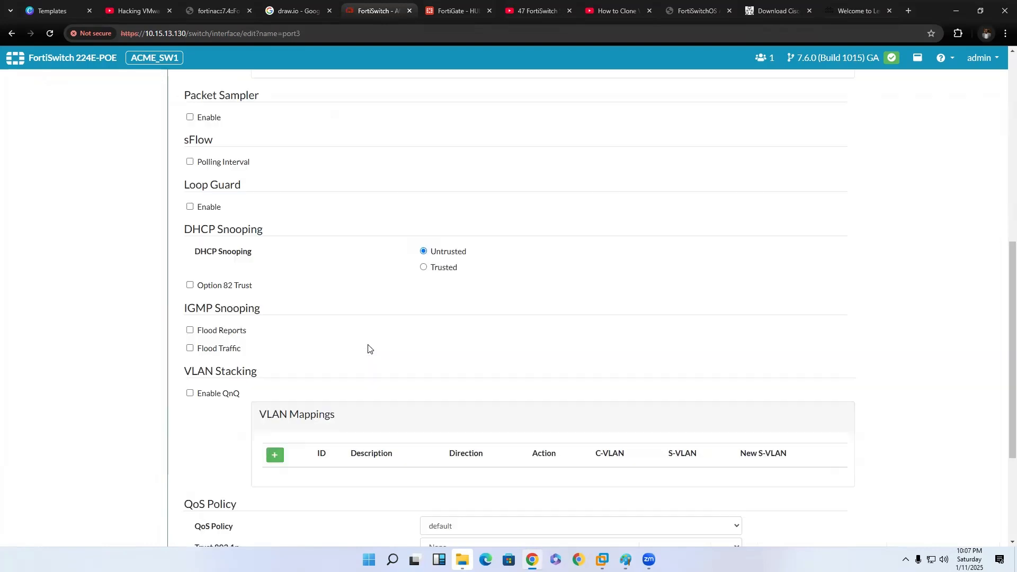
Set port3's allowed VLANs to 10,20,30 and update the interface.
scroll(578, 340, up, 5)
click(451, 190)
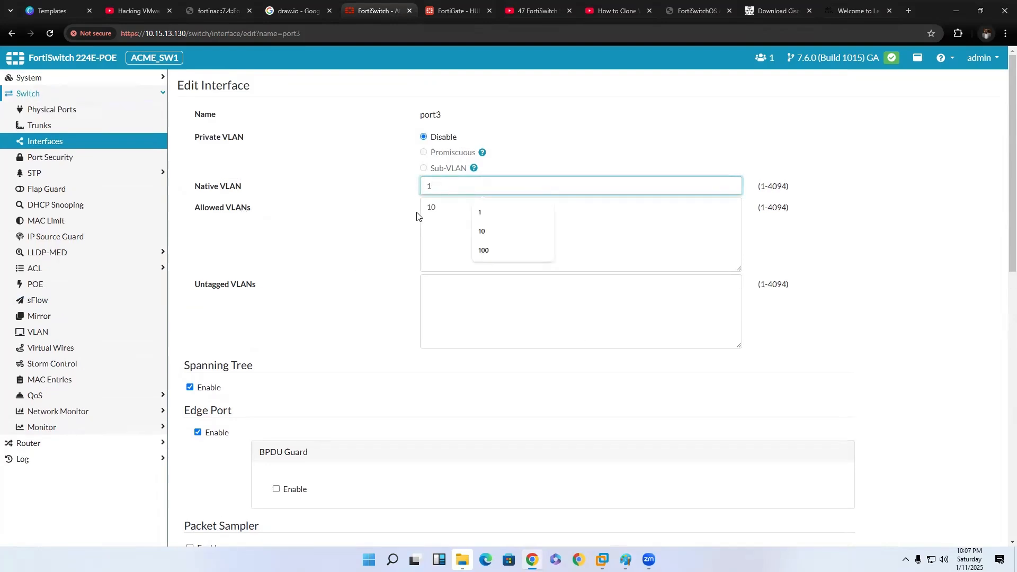
click(452, 215)
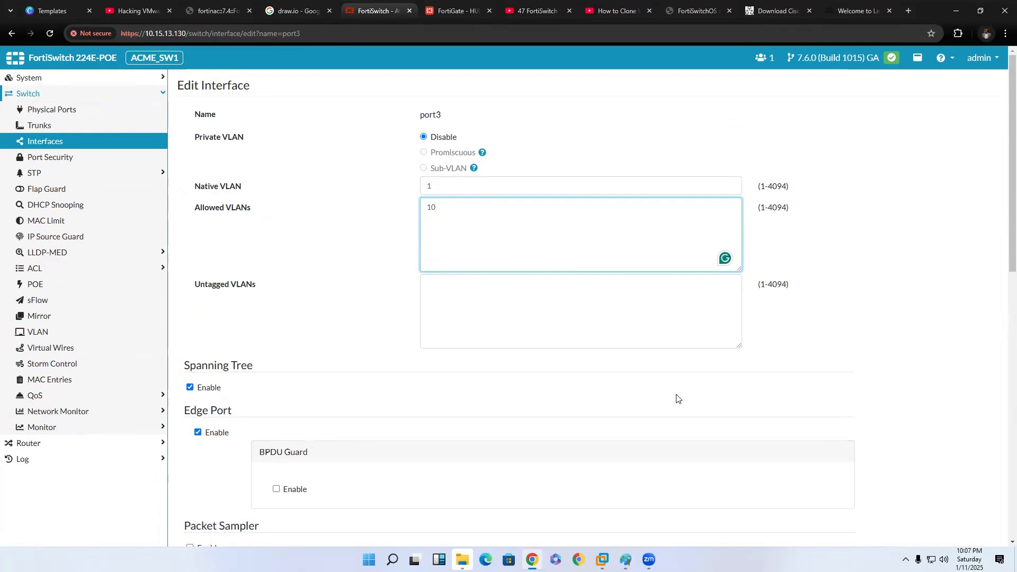
text(,)
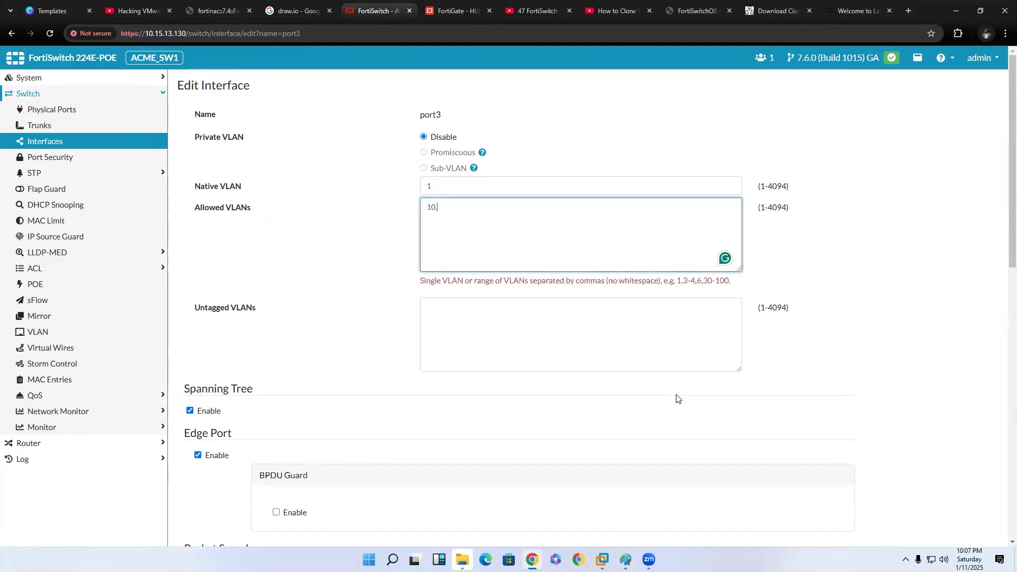
text(20,30)
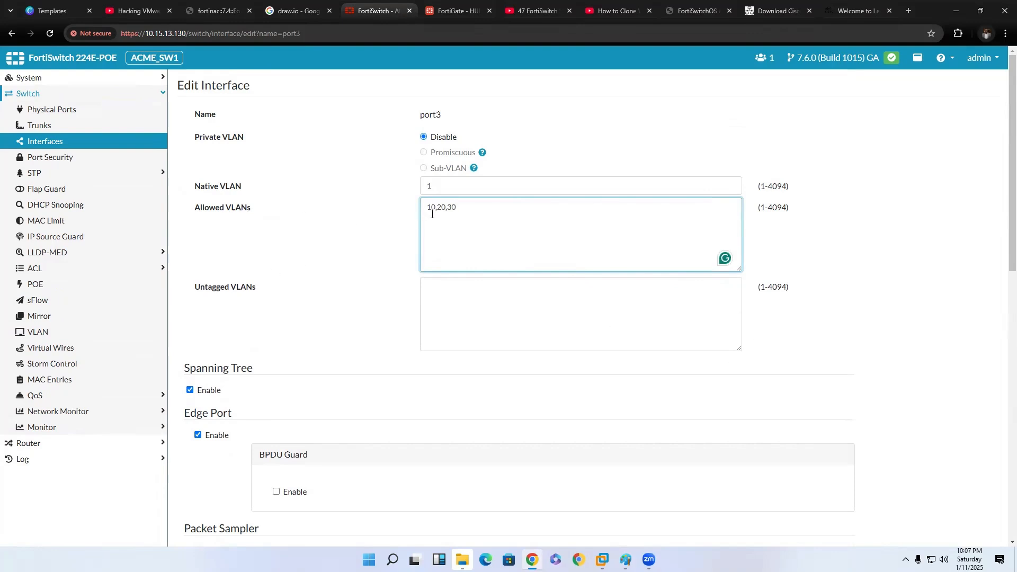
scroll(741, 496, down, 4)
scroll(729, 491, up, 4)
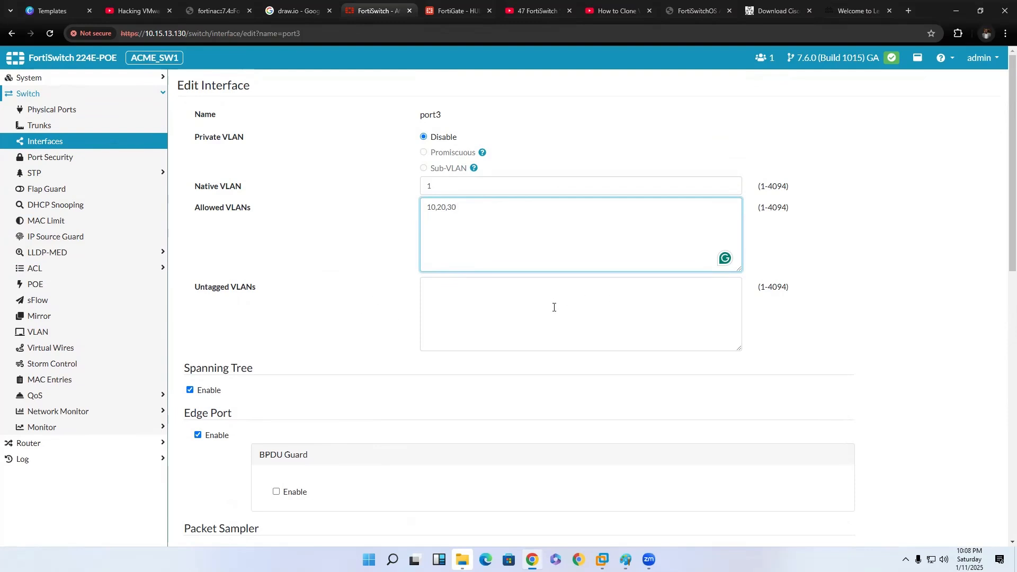
scroll(554, 304, down, 12)
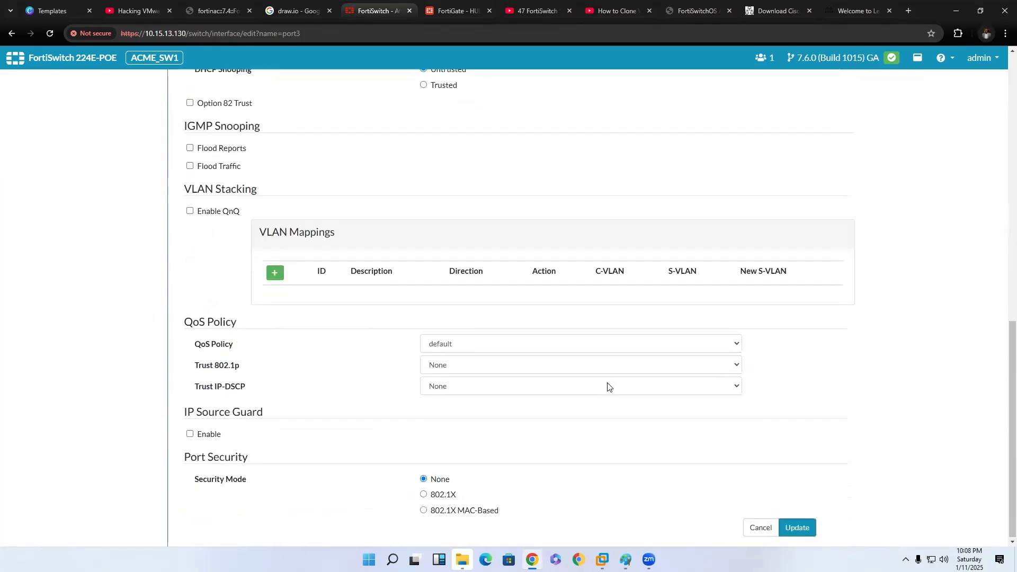
click(798, 528)
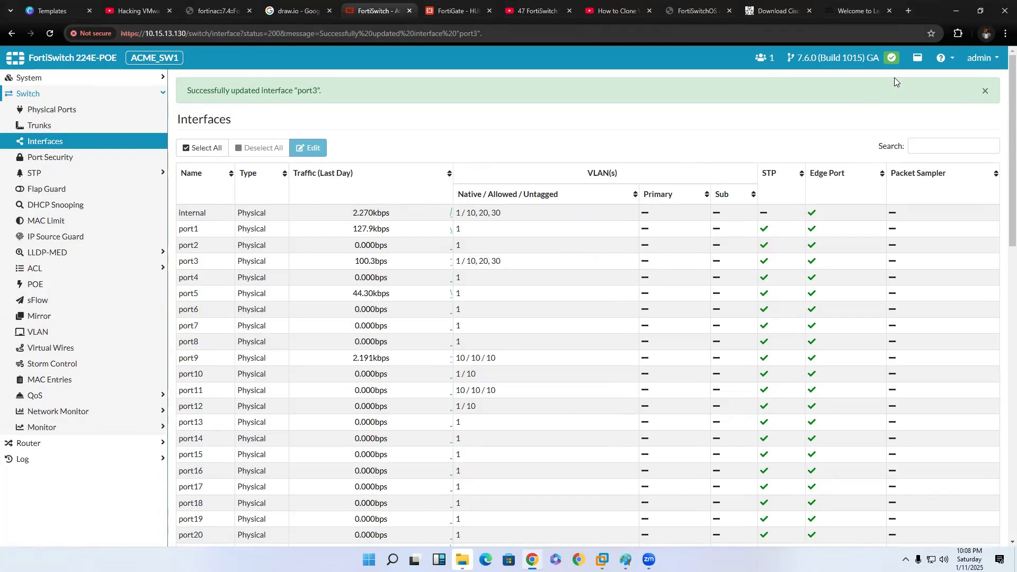
Open the switch's CLI console and enter the "config switch interface" context.
click(920, 67)
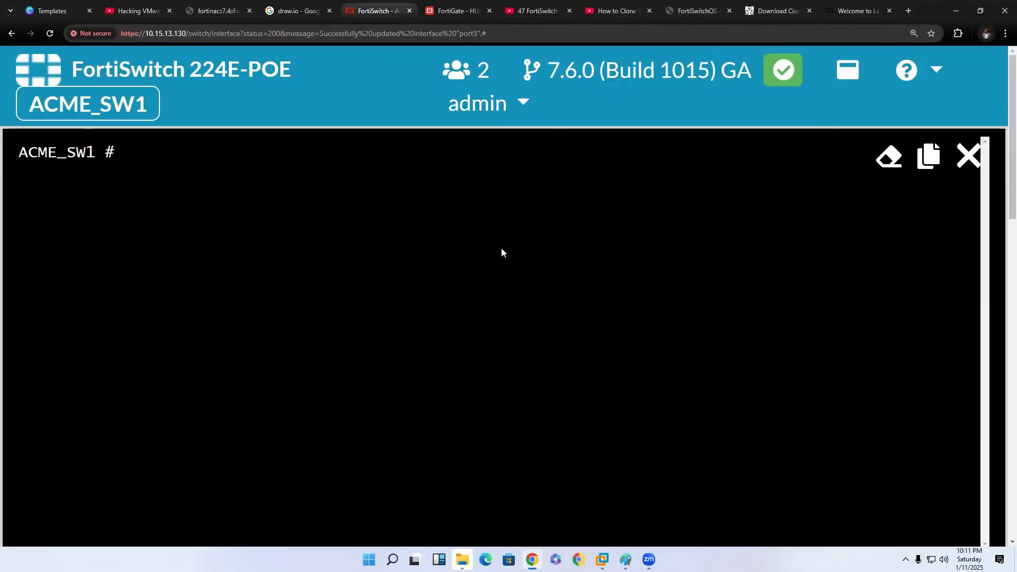
text(config s)
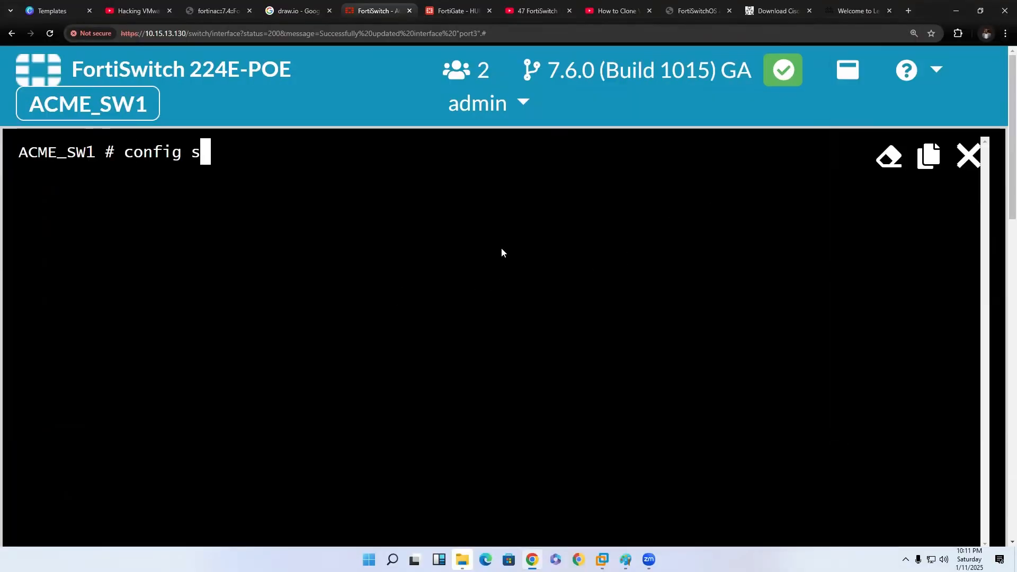
text(witch inbf)
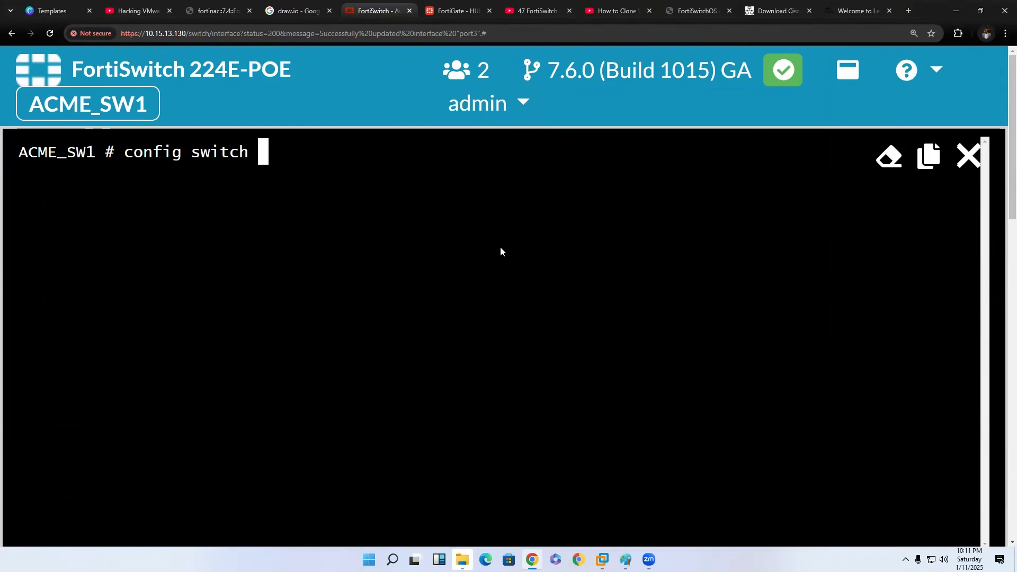
key(BackSpace)
key(BackSpace)
text(terface)
key(Return)
Enter the port3 configuration with "edit port3" and display its settings with "show".
text(edit port1)
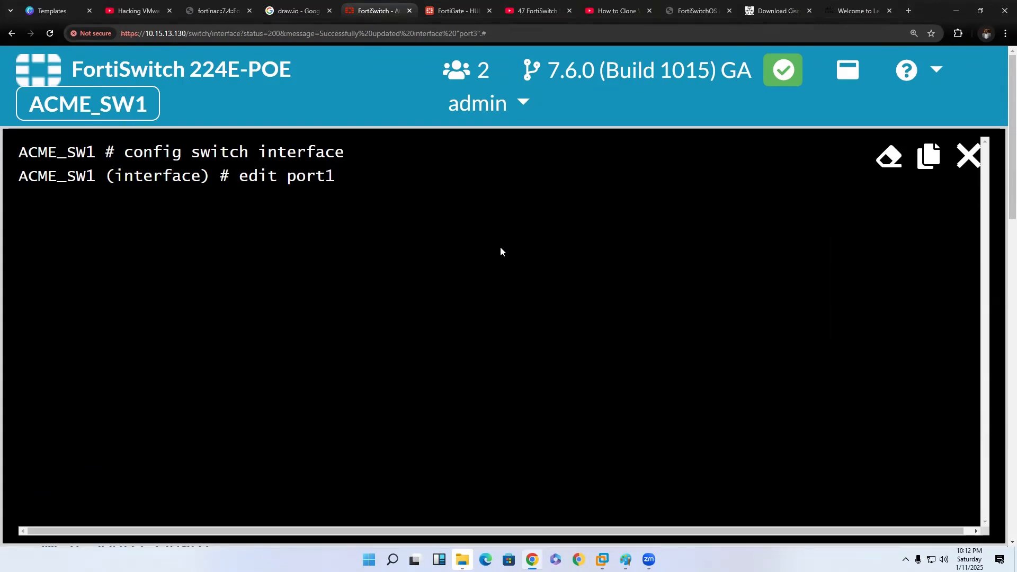
key(BackSpace)
key(BackSpace)
key(BackSpace)
key(BackSpace)
key(BackSpace)
text(port3)
key(Return)
text(shi)
key(BackSpace)
text(ow)
key(Return)
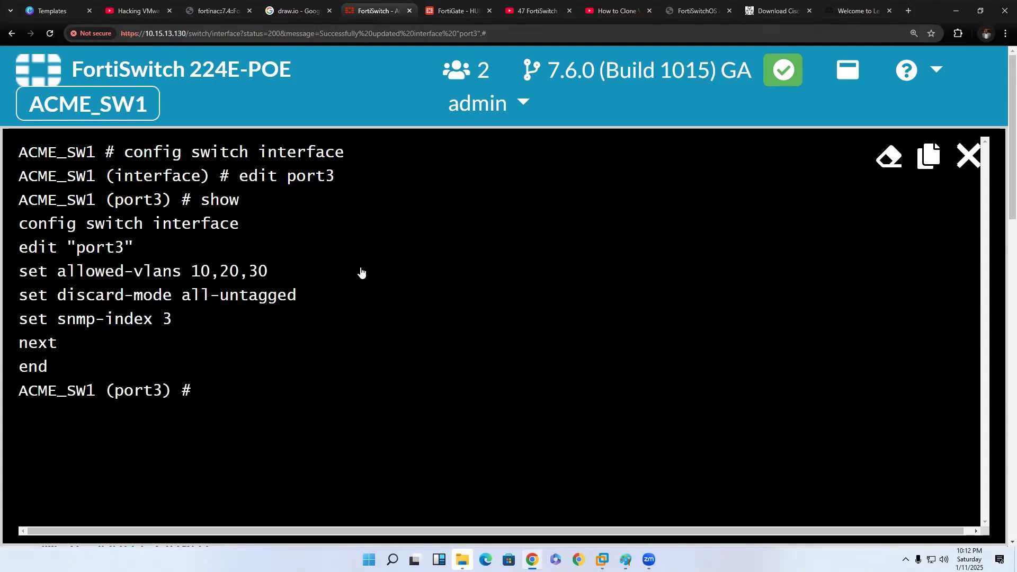
Examine the allowed-vlans and discard-mode lines in port3's displayed configuration.
drag(19, 225, 240, 227)
drag(19, 253, 139, 257)
drag(19, 271, 267, 274)
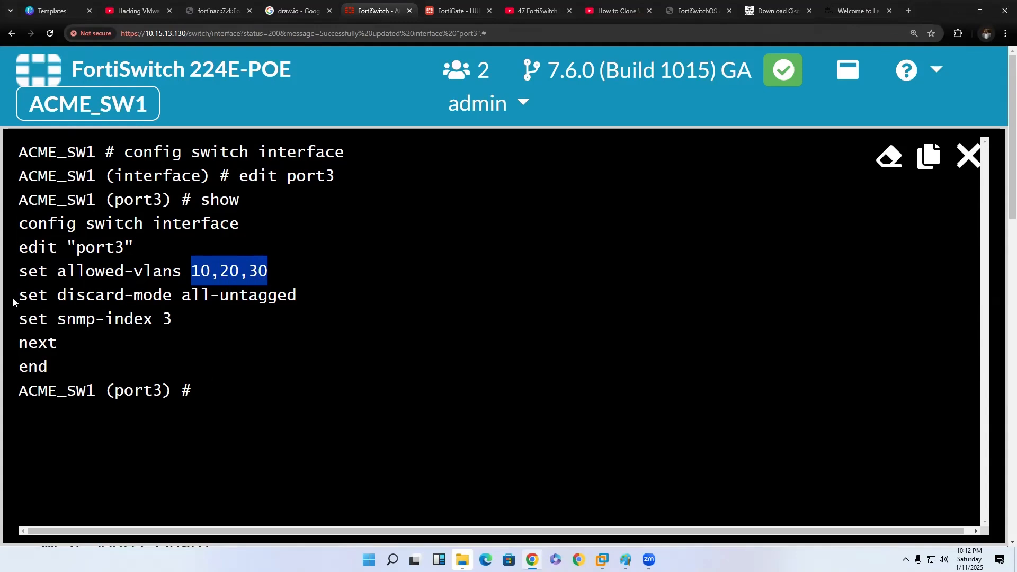
click(29, 303)
drag(29, 299, 302, 300)
drag(176, 305, 304, 297)
drag(16, 302, 298, 301)
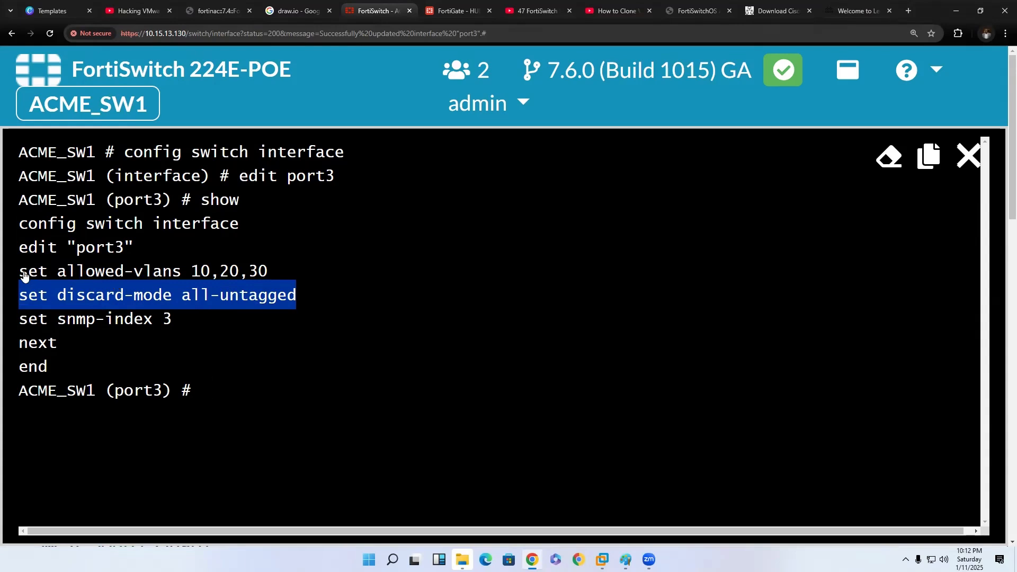
drag(24, 275, 271, 274)
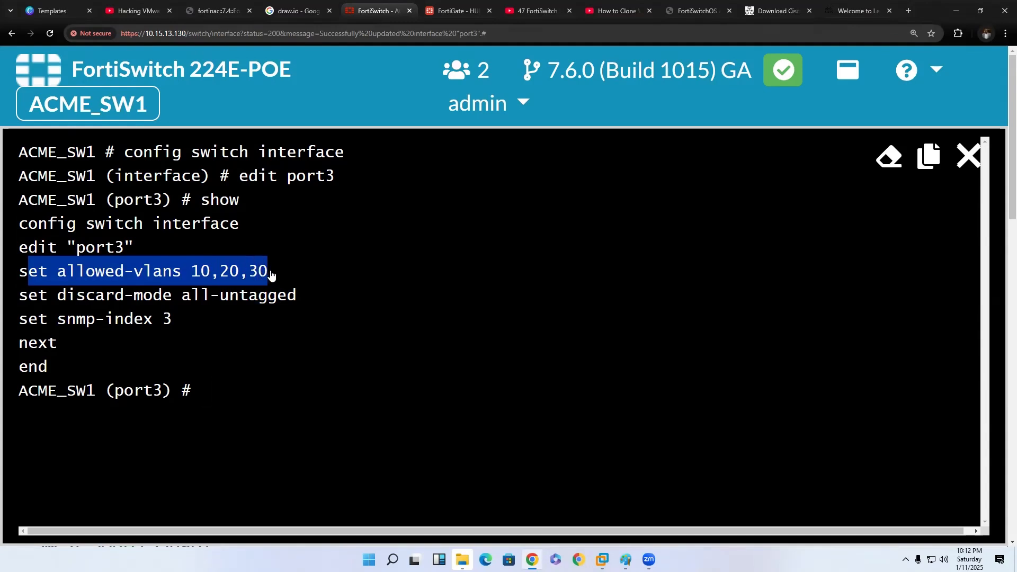
drag(14, 303, 297, 295)
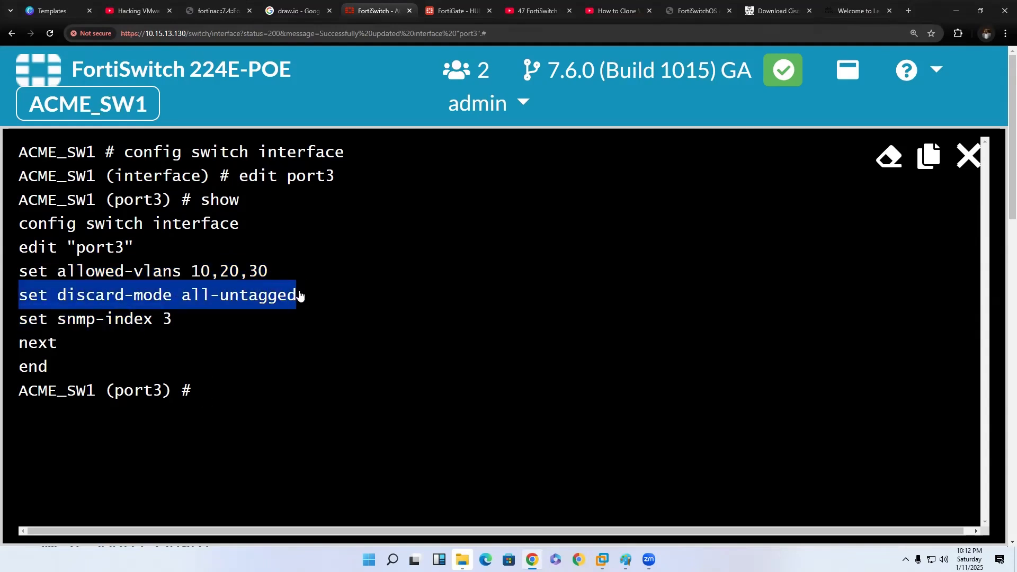
click(298, 293)
right_click(298, 293)
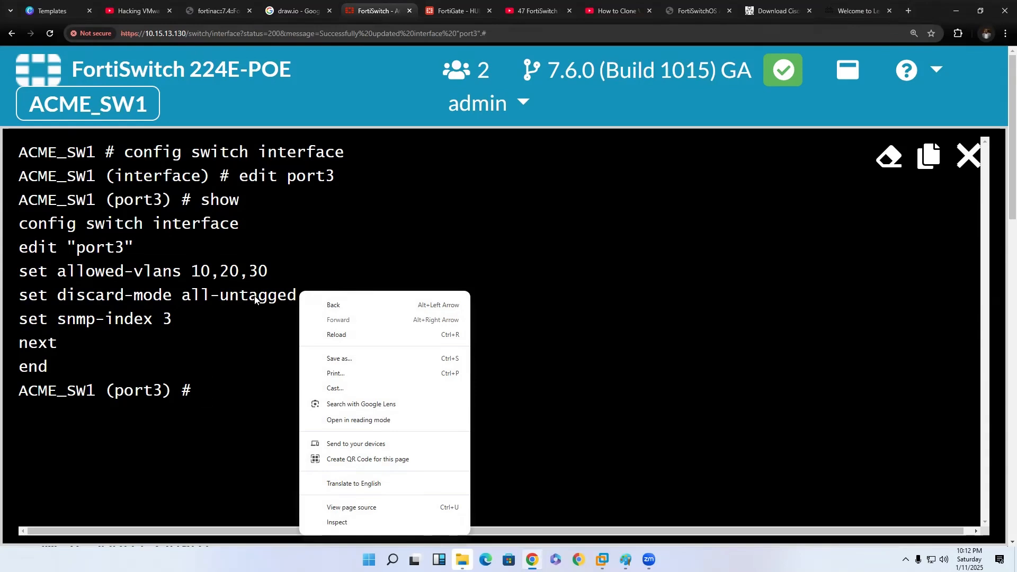
click(235, 319)
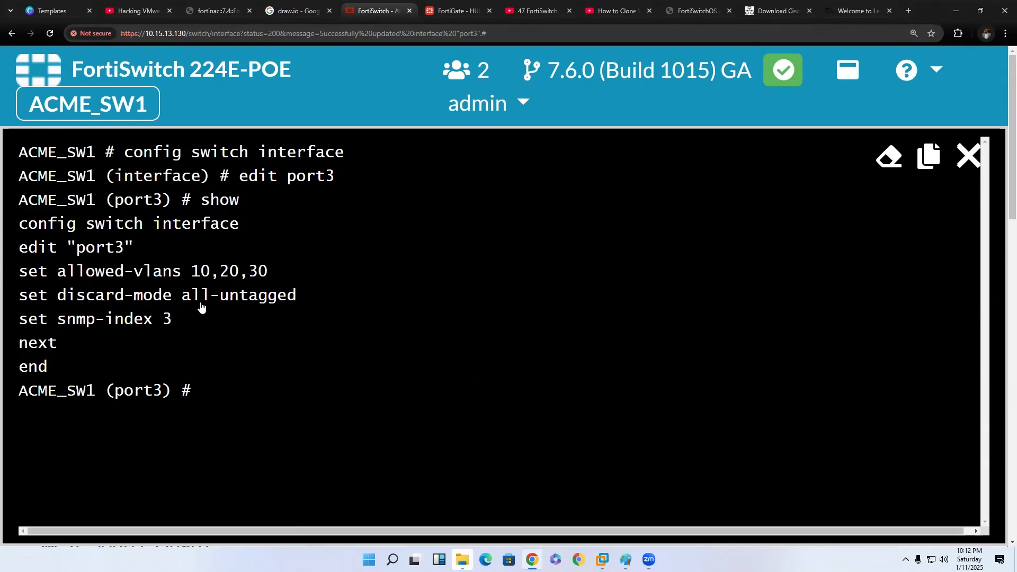
Leave port3's configuration context with "end" and close the switch's CLI console.
text(end)
key(Return)
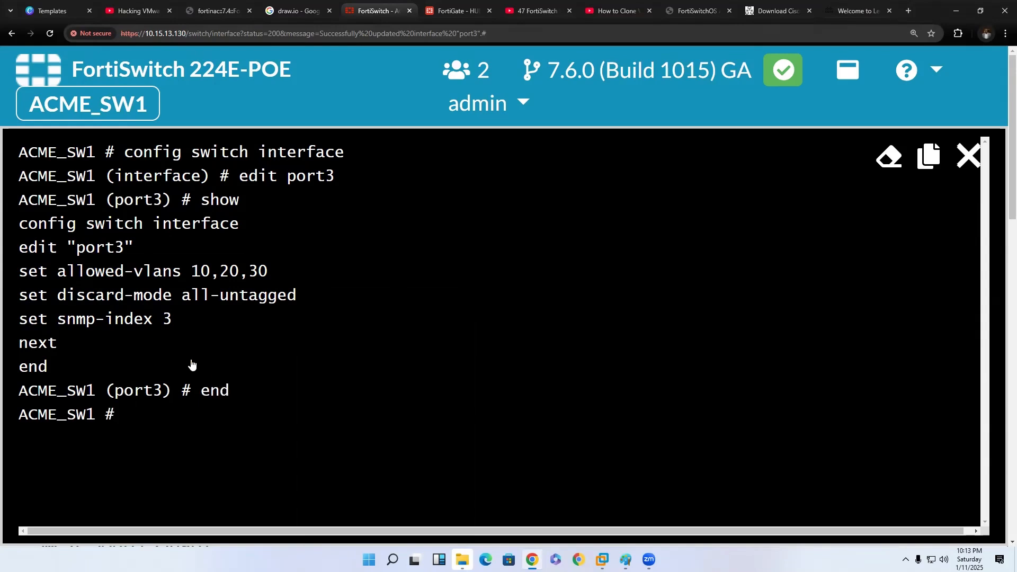
click(975, 146)
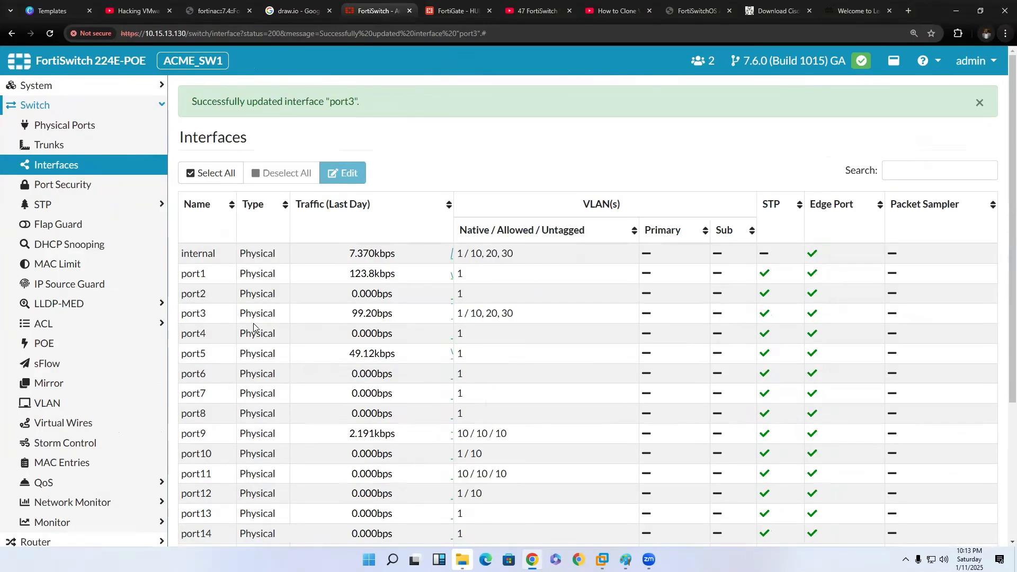
Review port3's row in the interface list and check the VLAN topology diagram in Paint, returning to the FortiSwitch page.
click(334, 315)
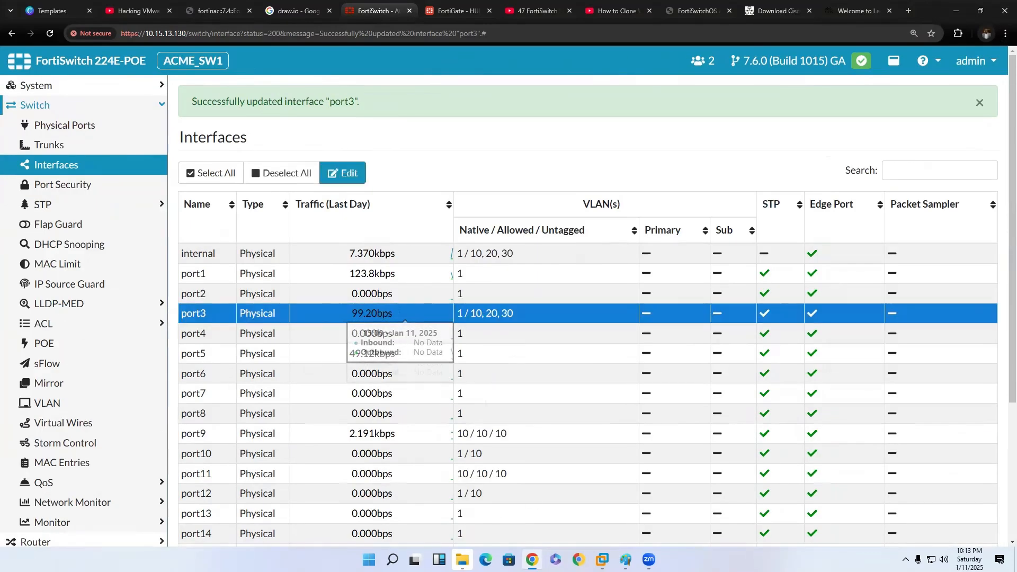
click(625, 560)
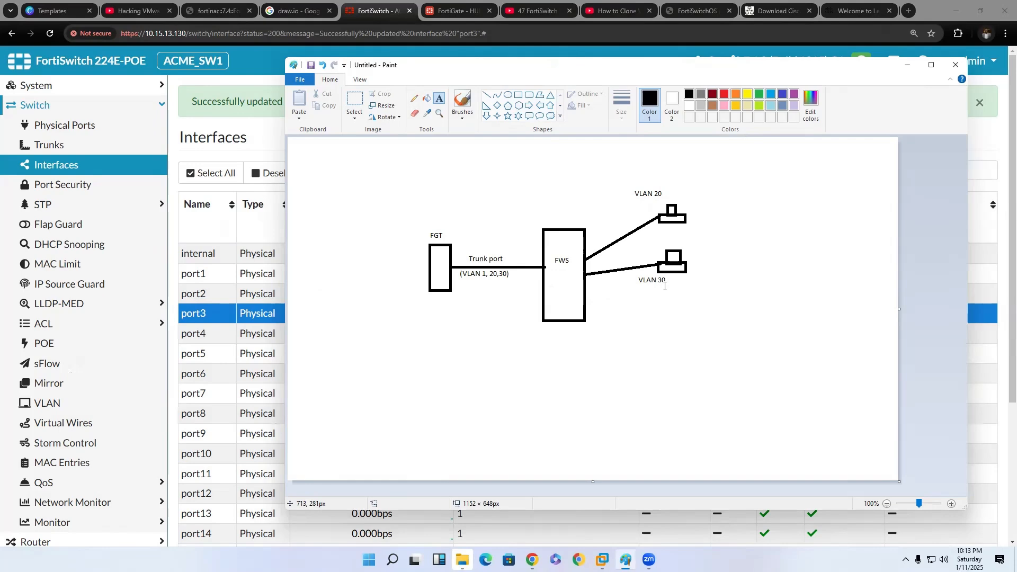
click(236, 338)
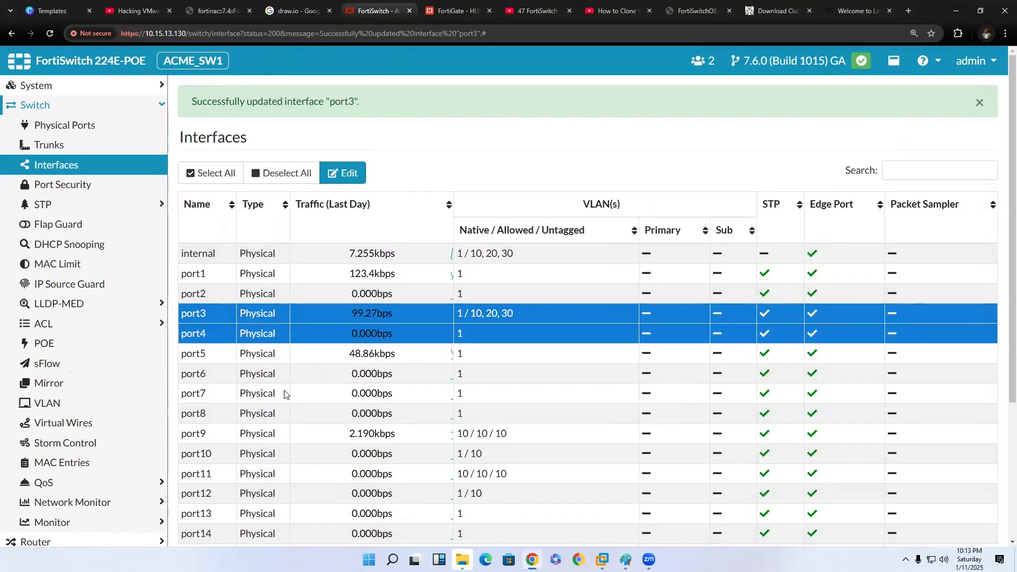
Select only port7 in the interface list and open its interface settings for editing.
click(287, 393)
click(312, 333)
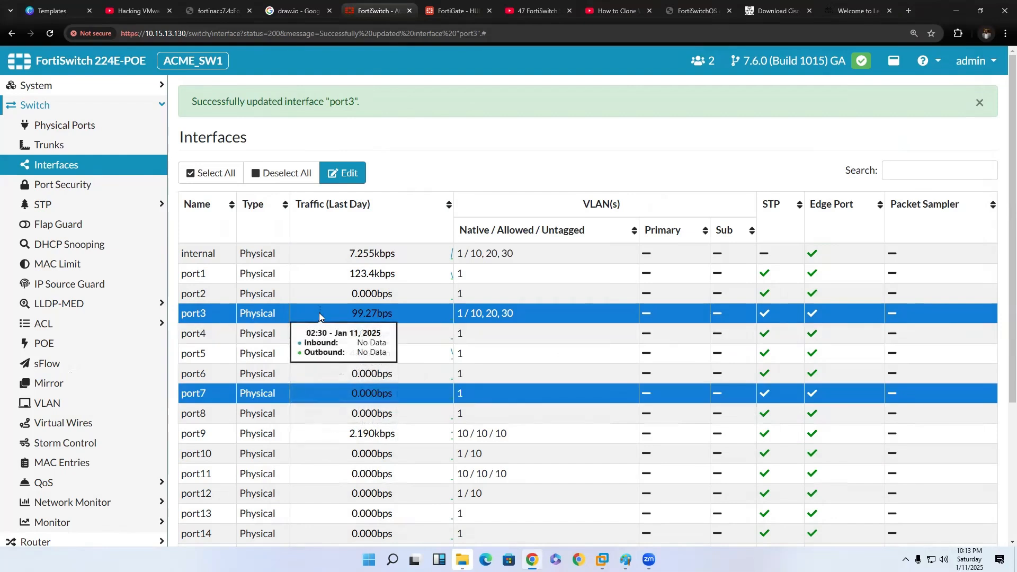
click(319, 313)
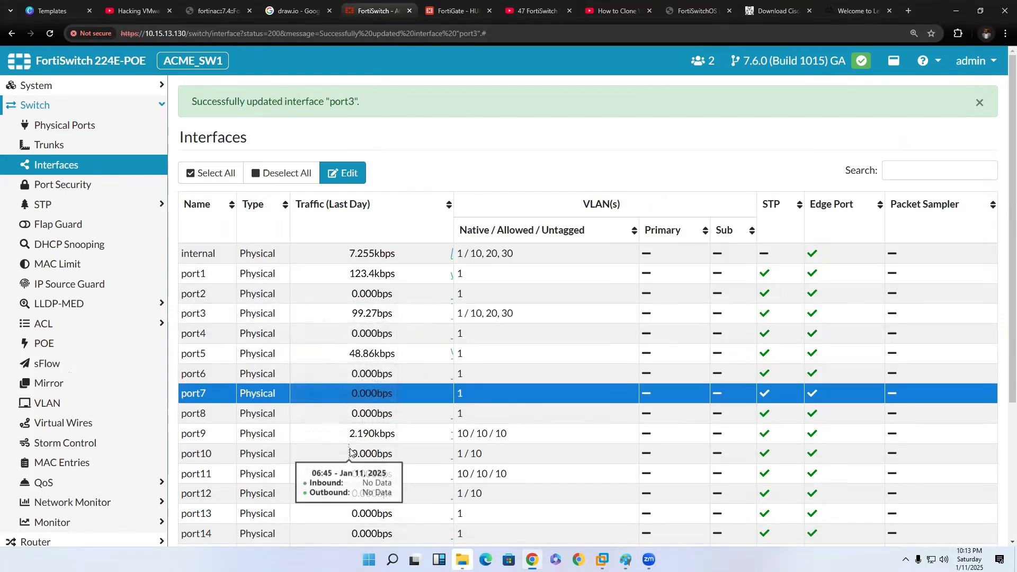
scroll(344, 434, down, 1)
click(329, 342)
click(321, 341)
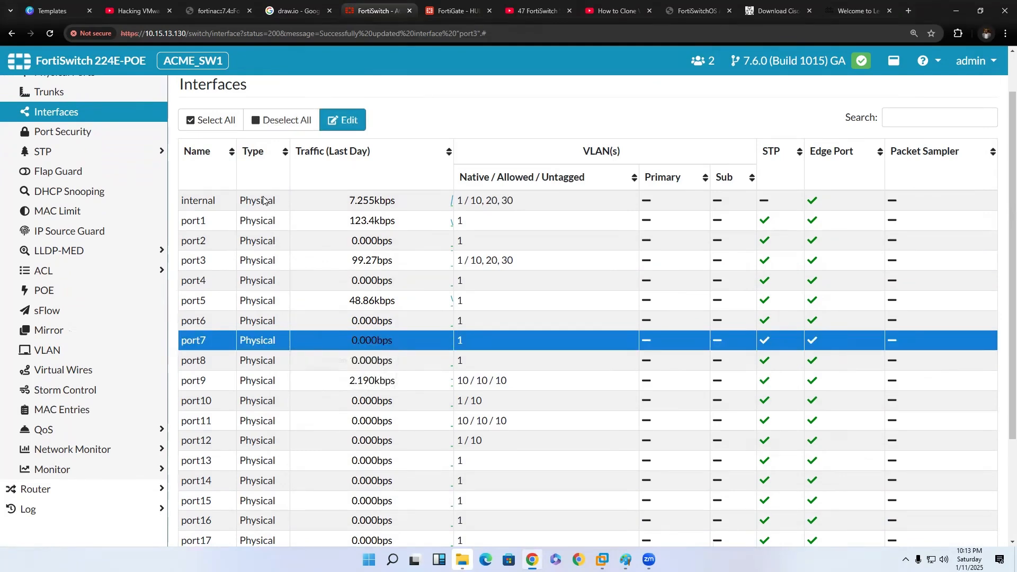
click(343, 120)
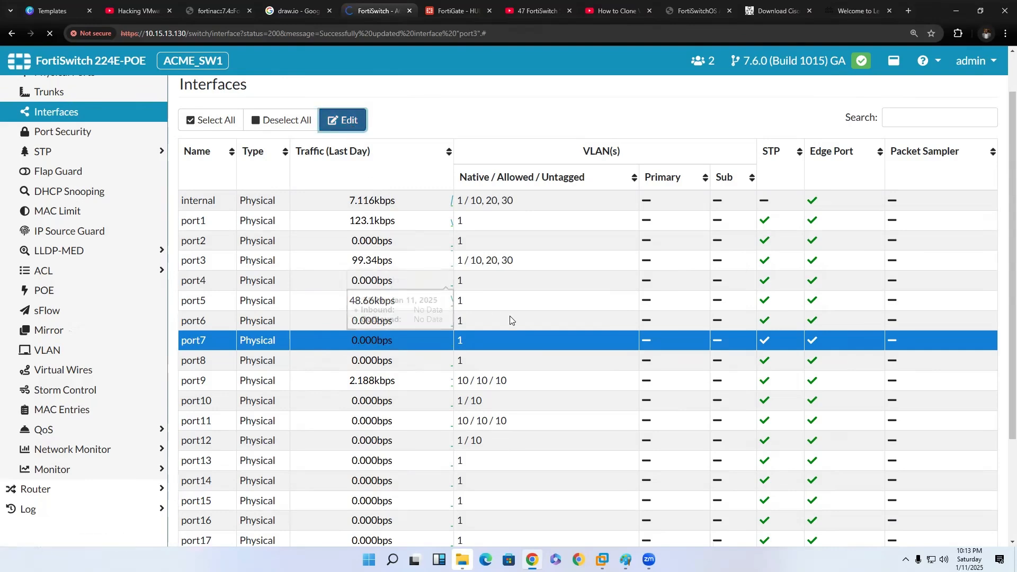
scroll(486, 322, down, 11)
scroll(424, 335, down, 1)
scroll(423, 335, up, 8)
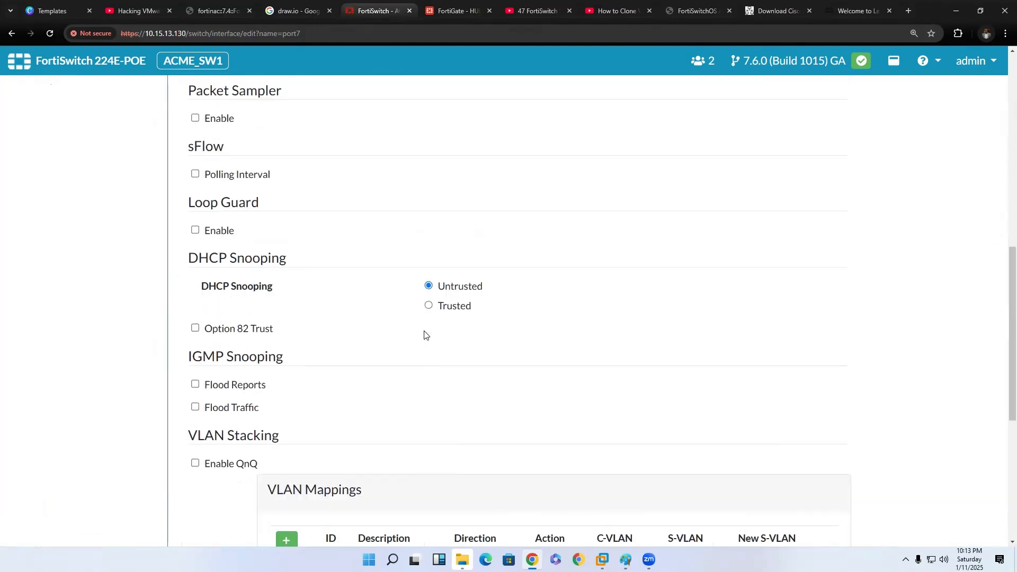
scroll(424, 335, up, 4)
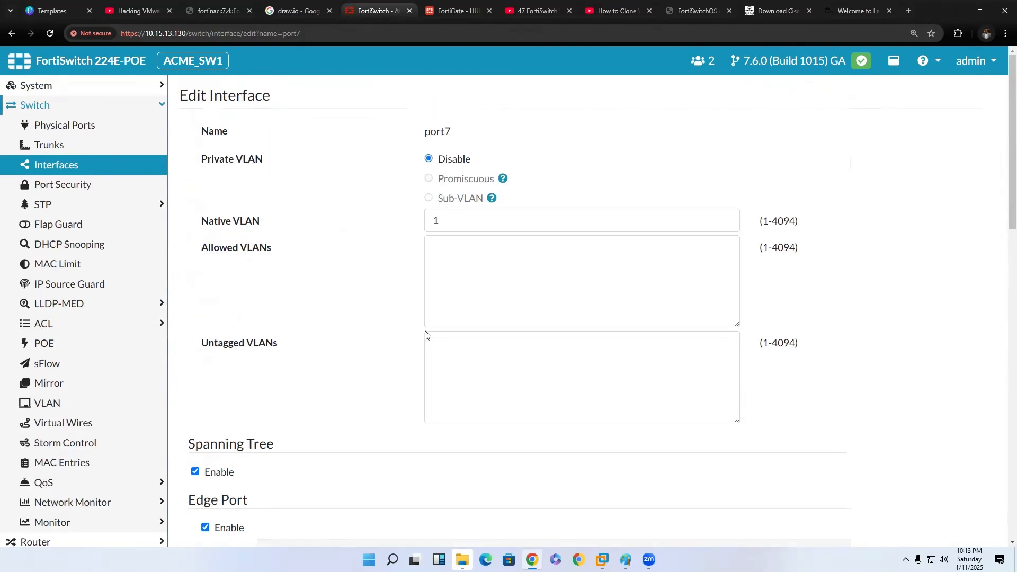
Set port7's native, allowed and untagged VLANs to 20 and update the interface.
click(446, 226)
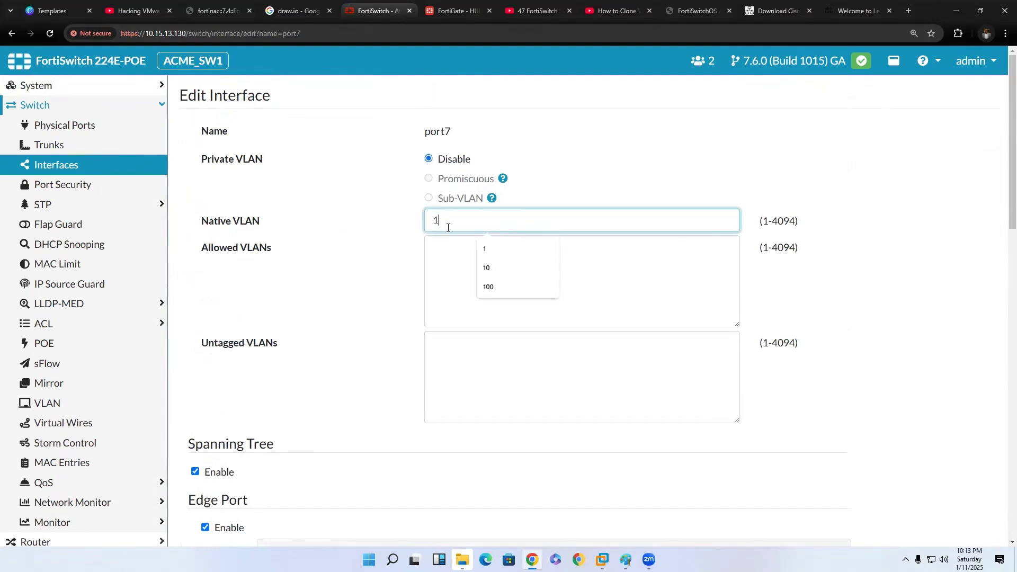
key(BackSpace)
text(20)
text(20)
click(486, 351)
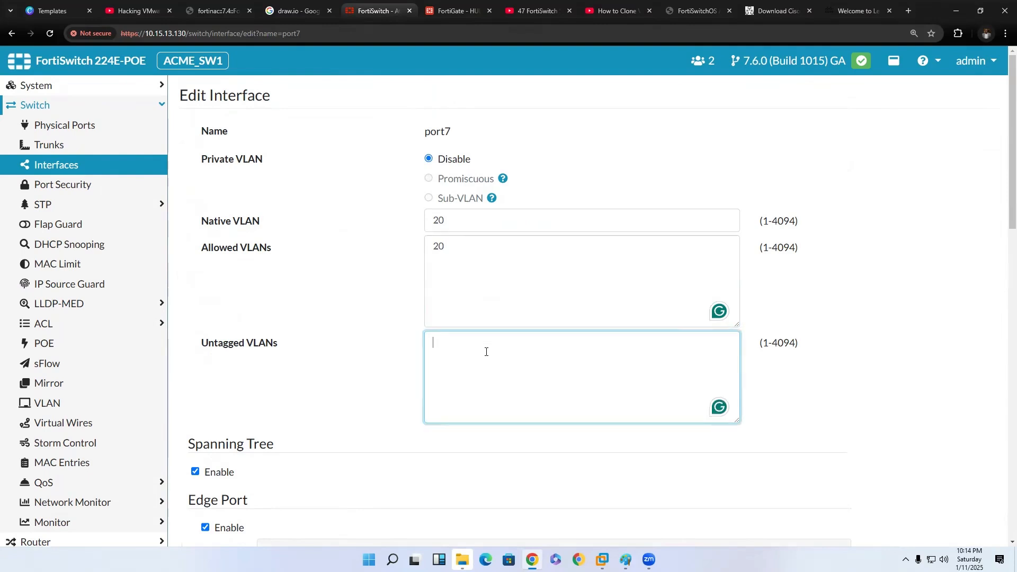
text(20)
scroll(598, 390, down, 15)
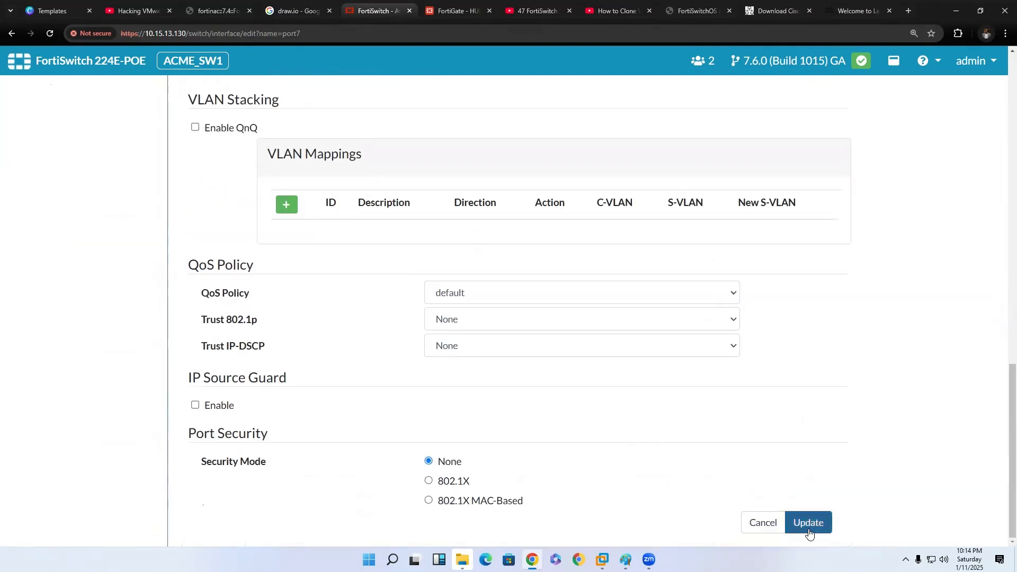
click(808, 529)
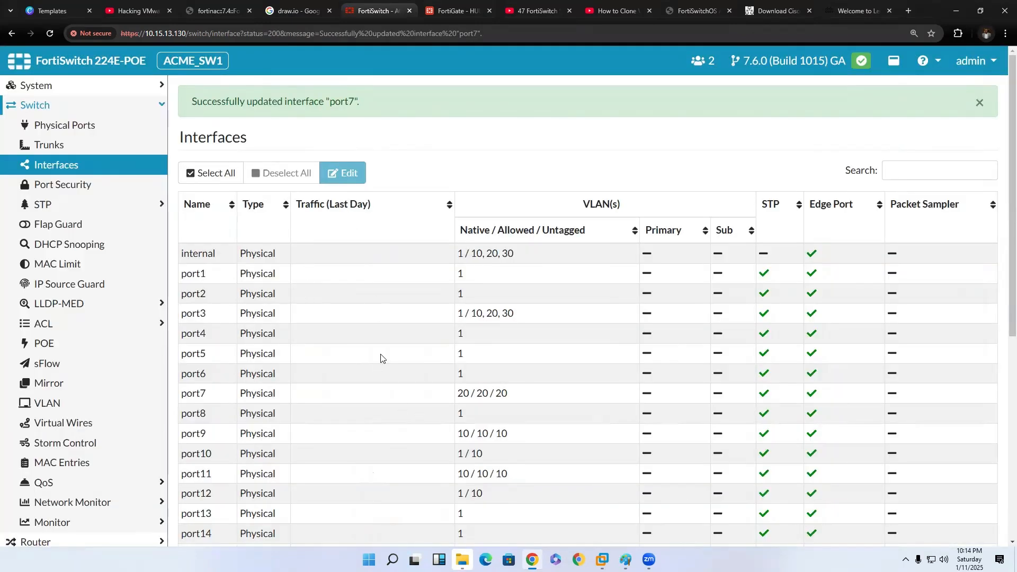
Select port8 in the interface list and open its interface settings for editing.
scroll(382, 371, down, 8)
scroll(380, 382, up, 8)
scroll(381, 383, down, 1)
click(363, 353)
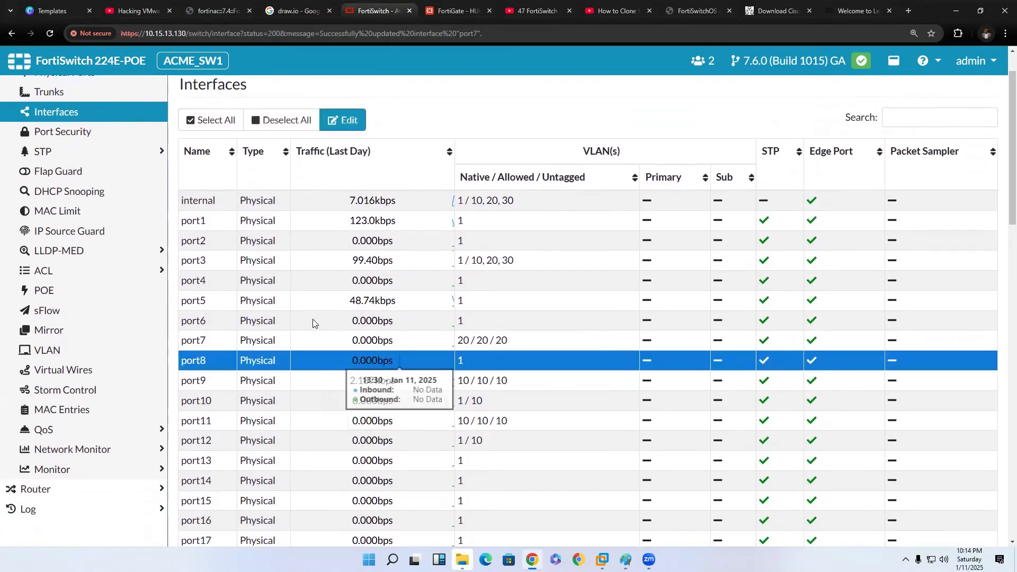
click(344, 120)
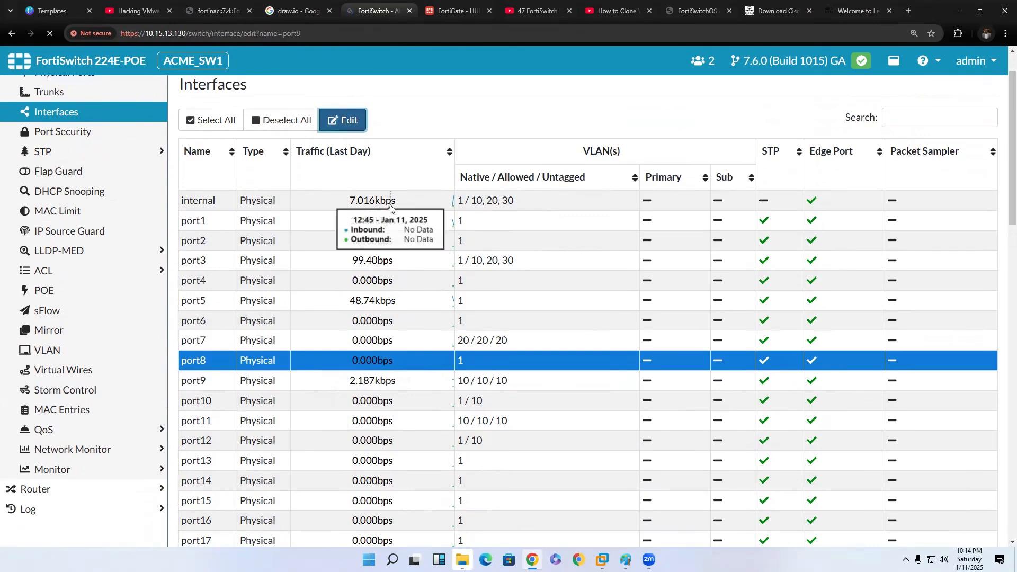
scroll(374, 229, up, 10)
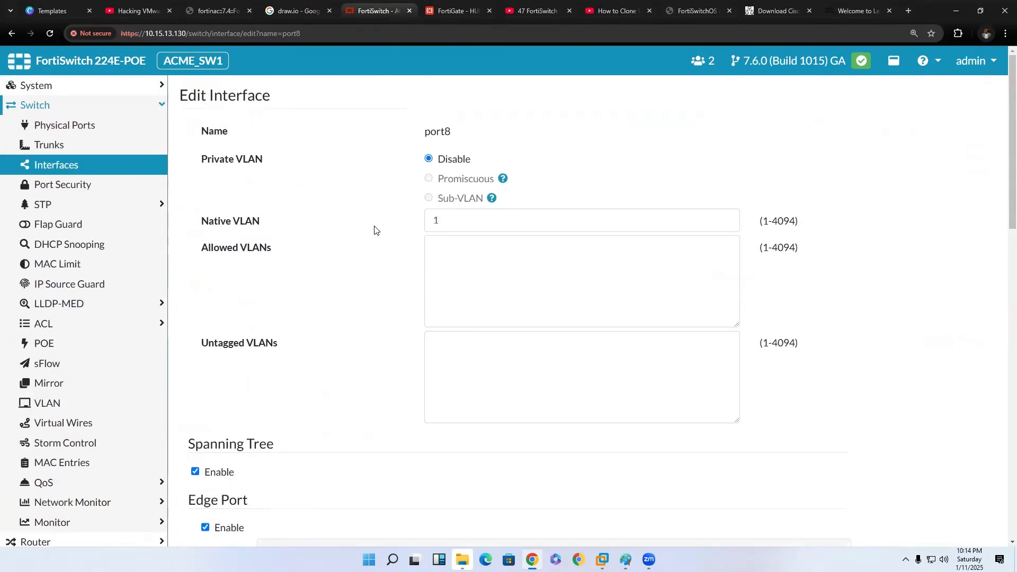
Set port8's native, allowed and untagged VLANs to 30 and update the interface.
scroll(374, 230, down, 1)
click(466, 170)
key(BackSpace)
text(30)
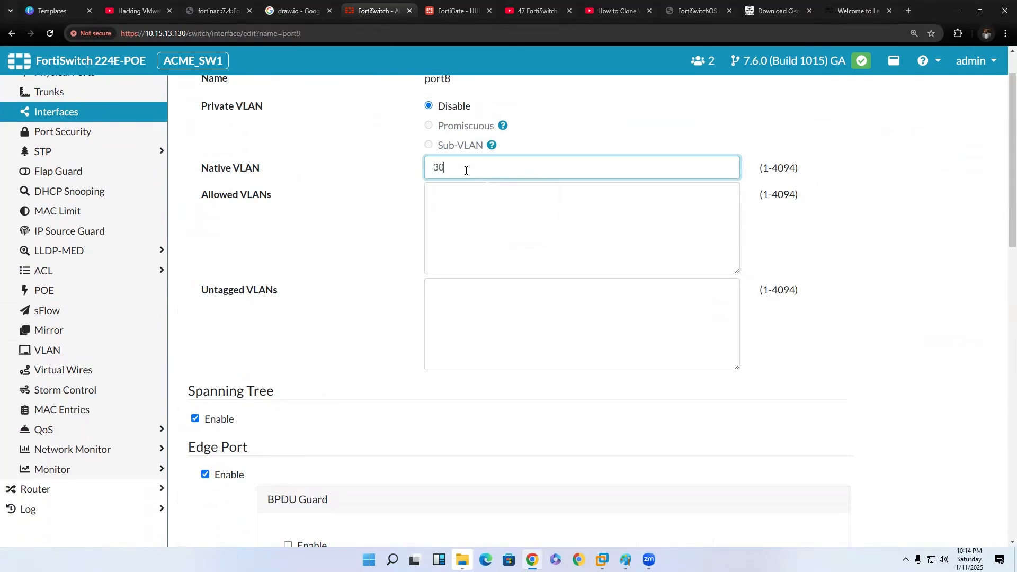
click(474, 228)
text(30)
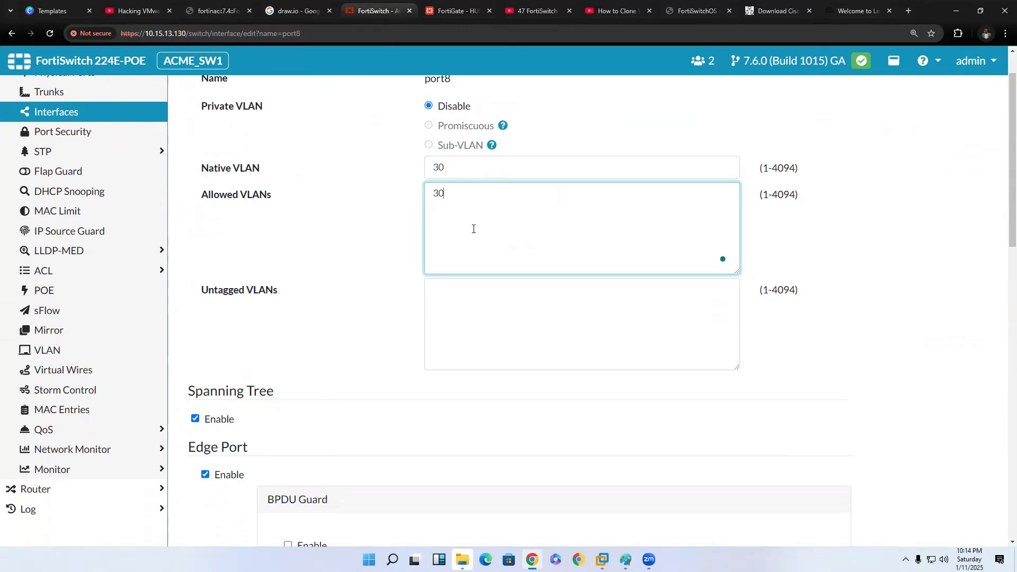
click(465, 304)
text(30)
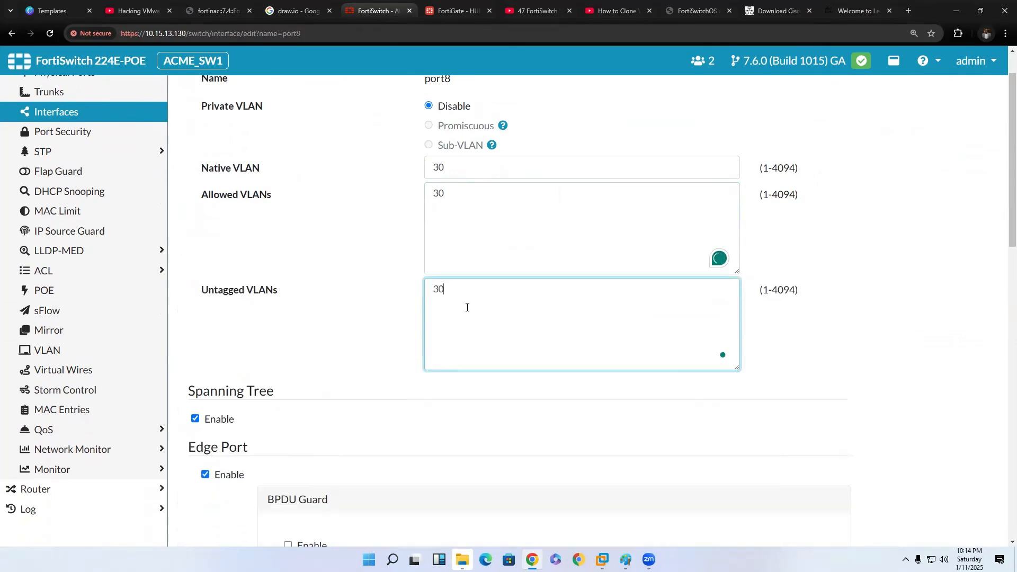
scroll(501, 352, down, 10)
scroll(501, 351, up, 12)
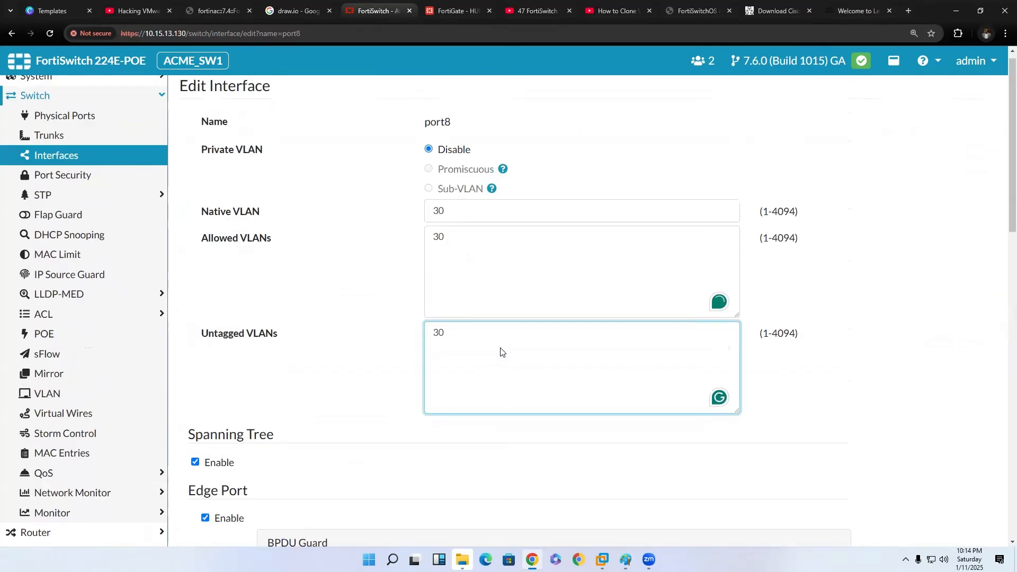
scroll(501, 351, down, 15)
scroll(856, 490, up, 1)
scroll(831, 513, down, 1)
click(827, 516)
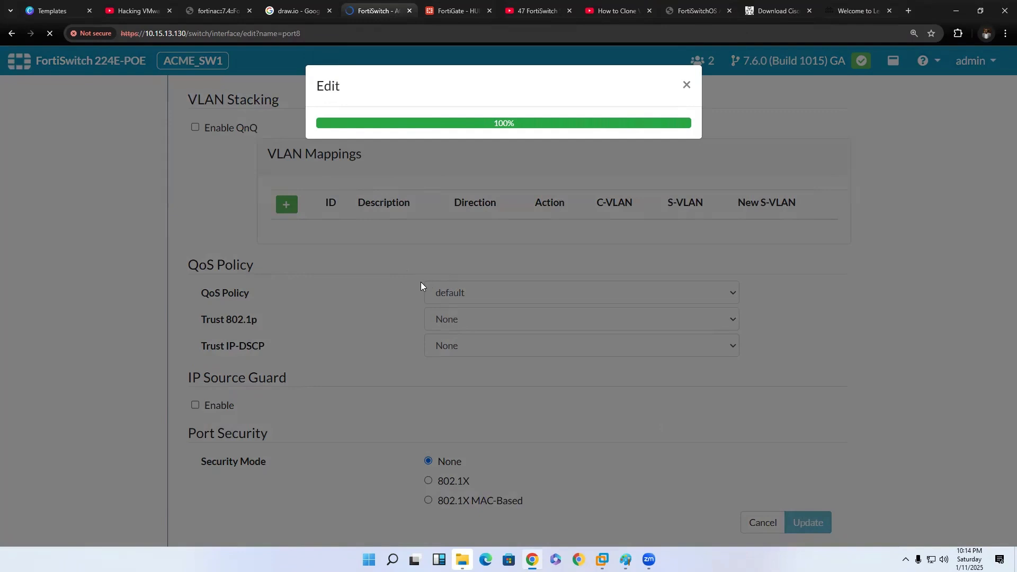
Examine the native, allowed and untagged VLANs of port7, port8 and port9 in the interface list.
scroll(417, 286, down, 4)
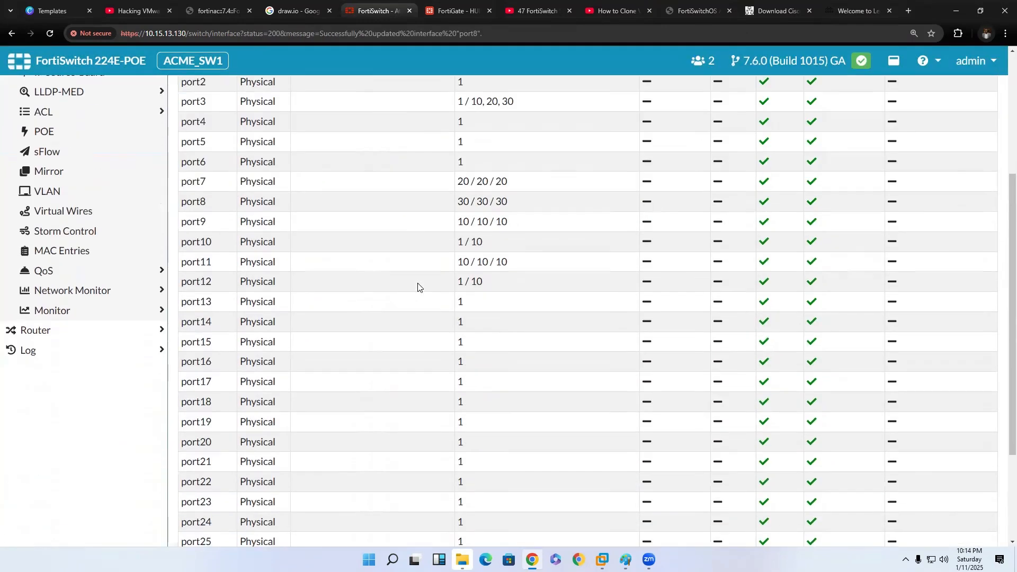
scroll(417, 287, up, 2)
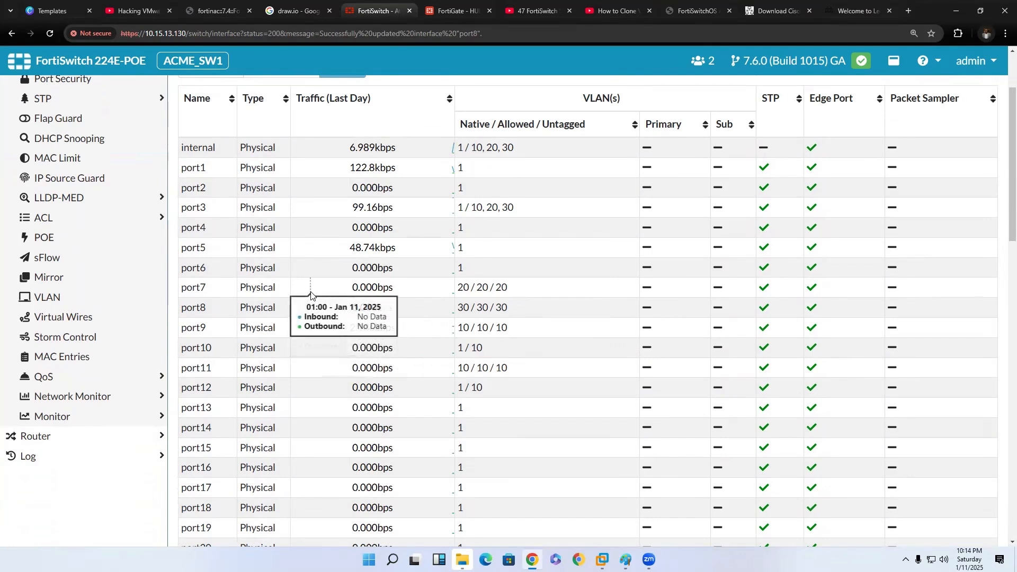
click(311, 295)
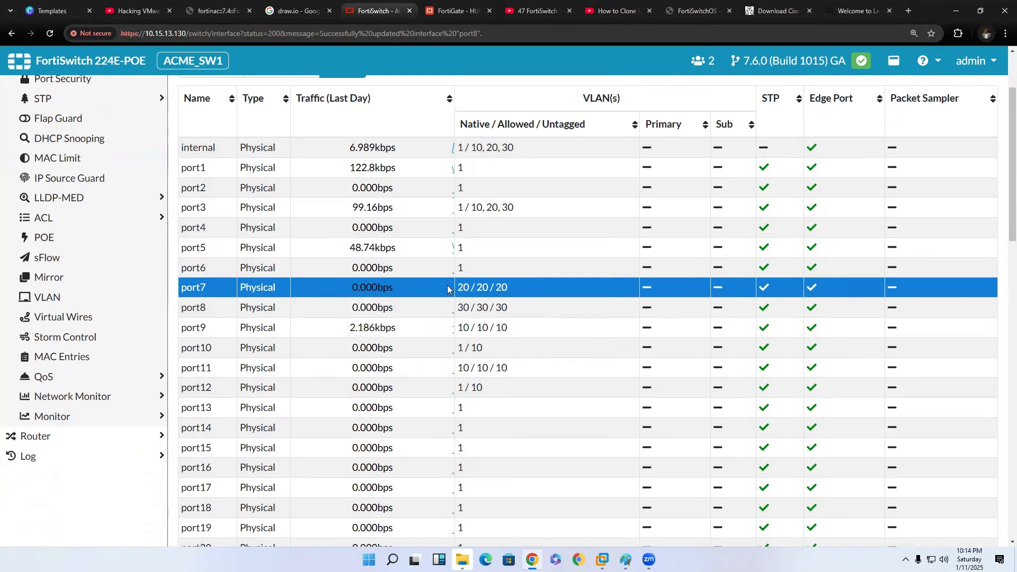
ctrl+click(323, 312)
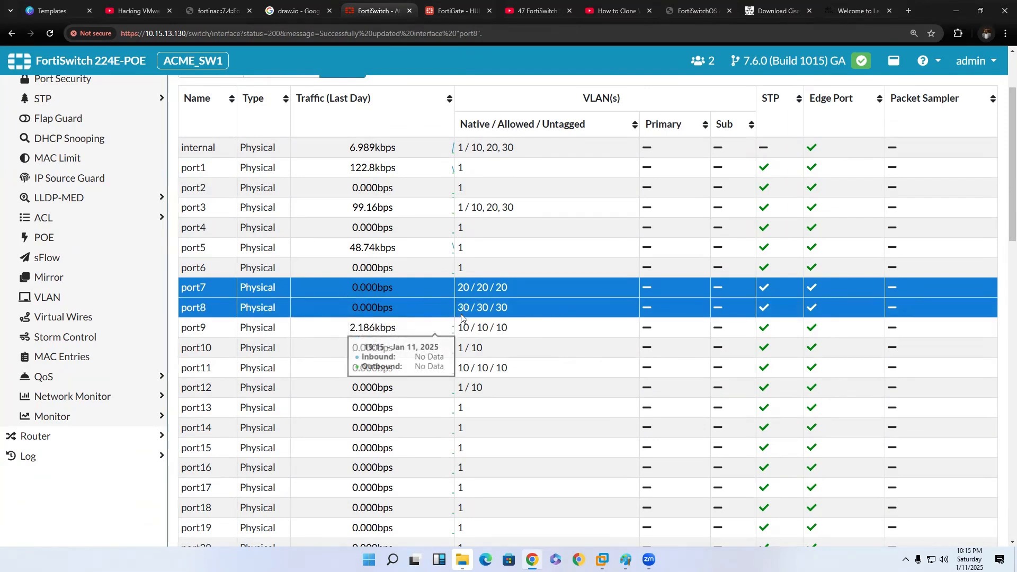
ctrl+click(258, 332)
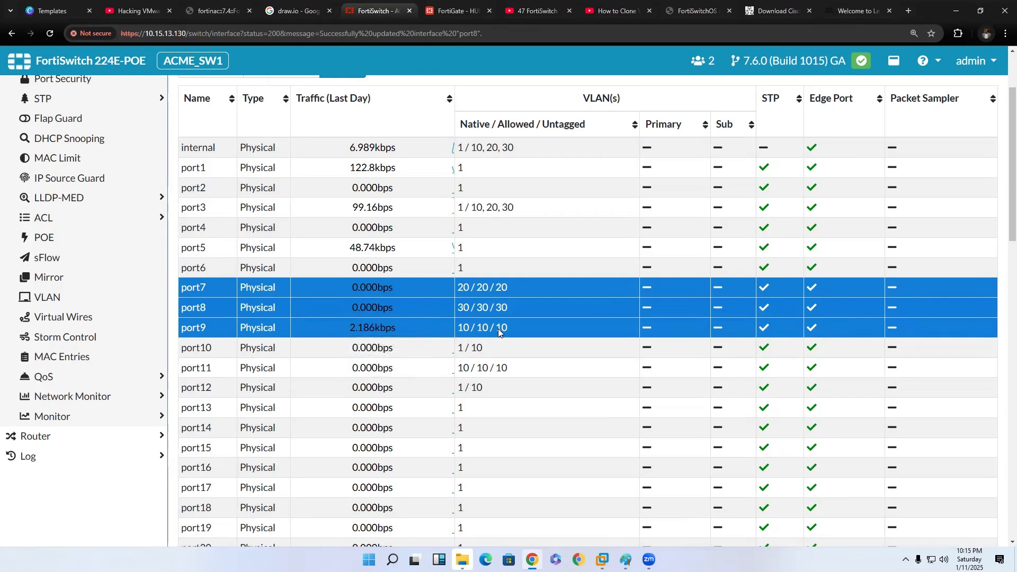
ctrl+click(523, 290)
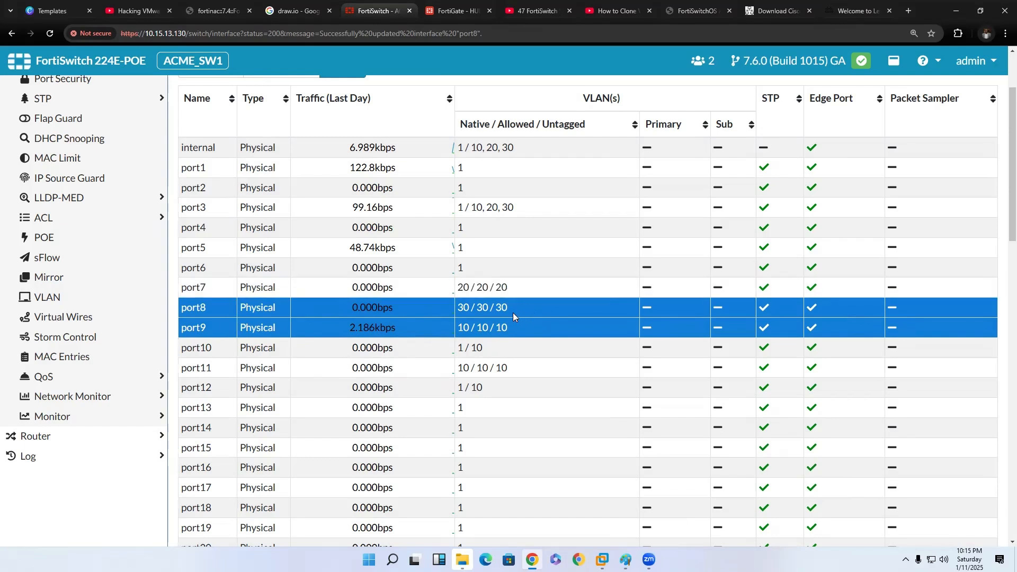
ctrl+click(525, 291)
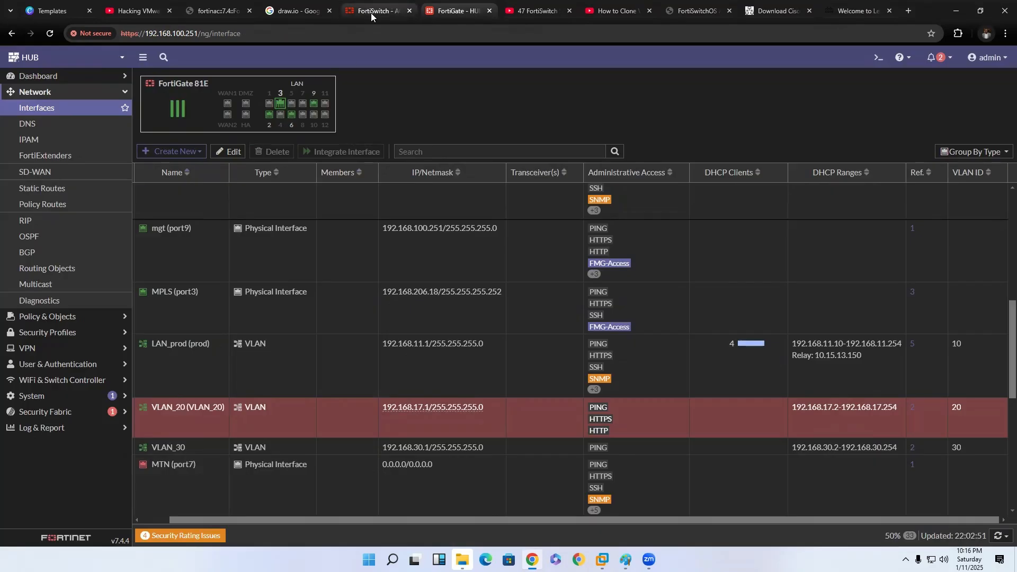
Return from the System VLANs page to the switch's interface list and review the ports' VLAN assignments.
click(370, 13)
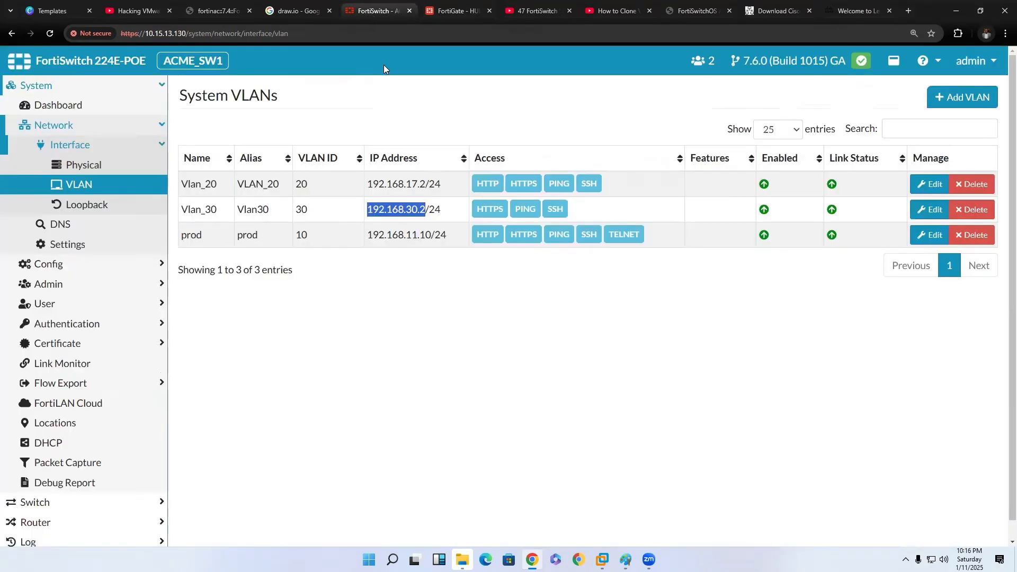
click(79, 142)
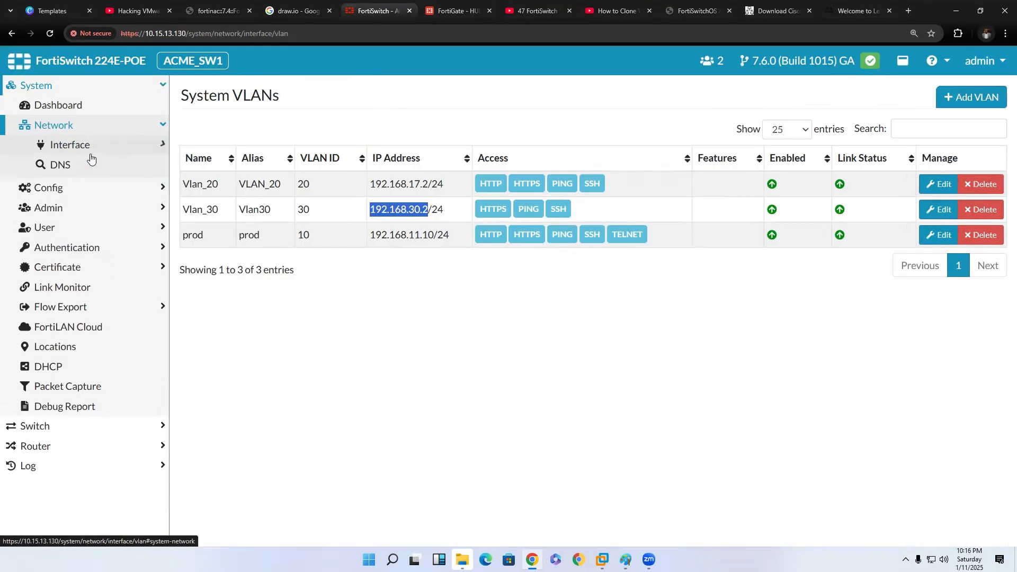
click(74, 449)
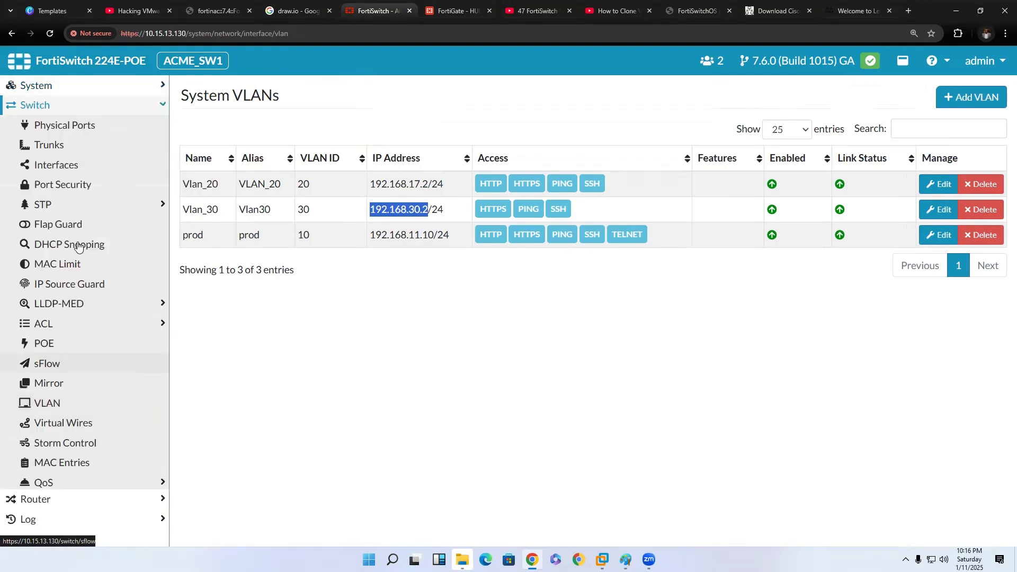
click(78, 165)
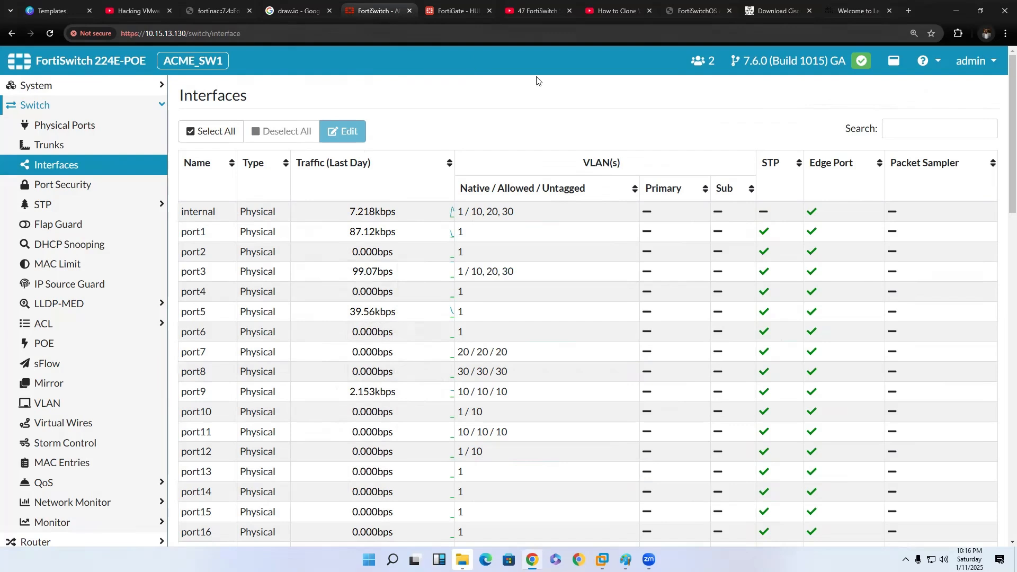
mouse_move(398, 266)
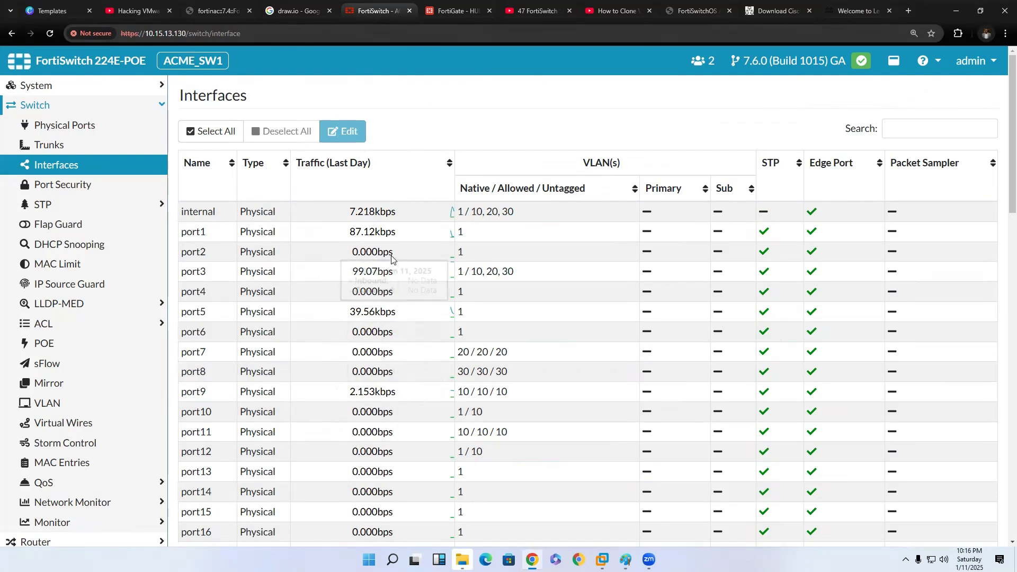
Switch to the FortiGate and start a new firewall policy with VLAN_20 and VLAN_30 as incoming interfaces.
click(458, 10)
click(47, 316)
click(45, 123)
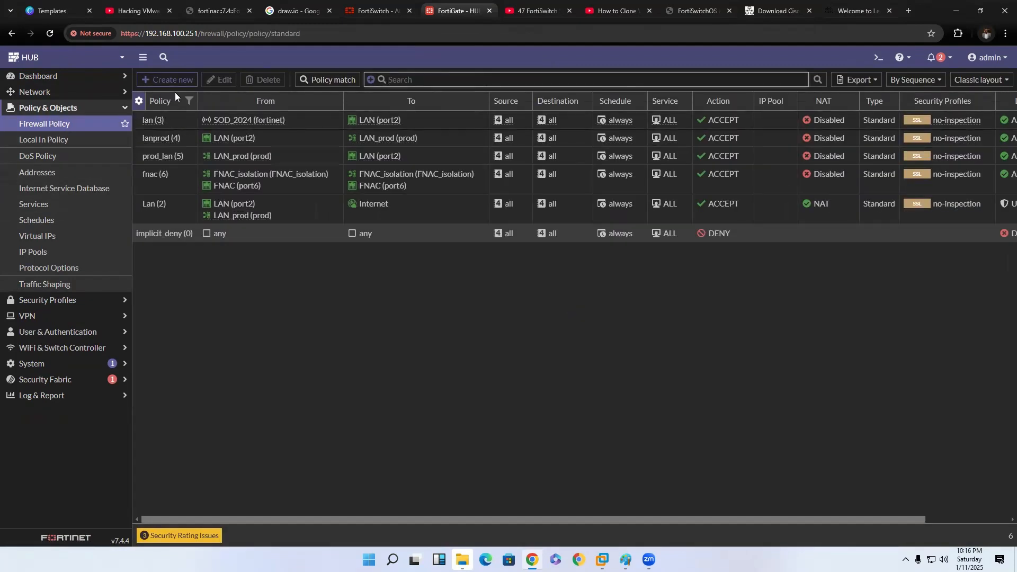
click(167, 80)
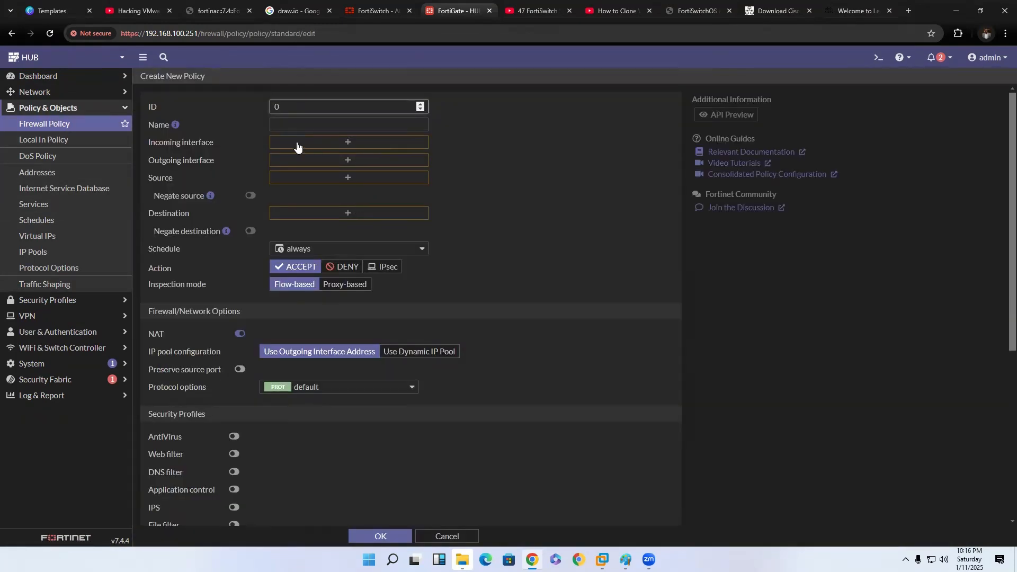
click(349, 143)
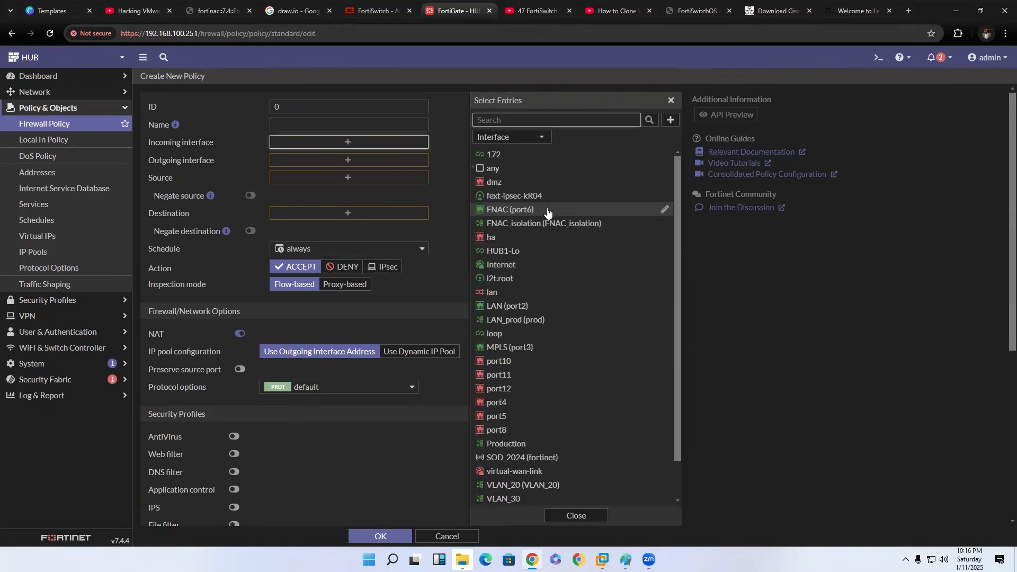
scroll(550, 320, down, 1)
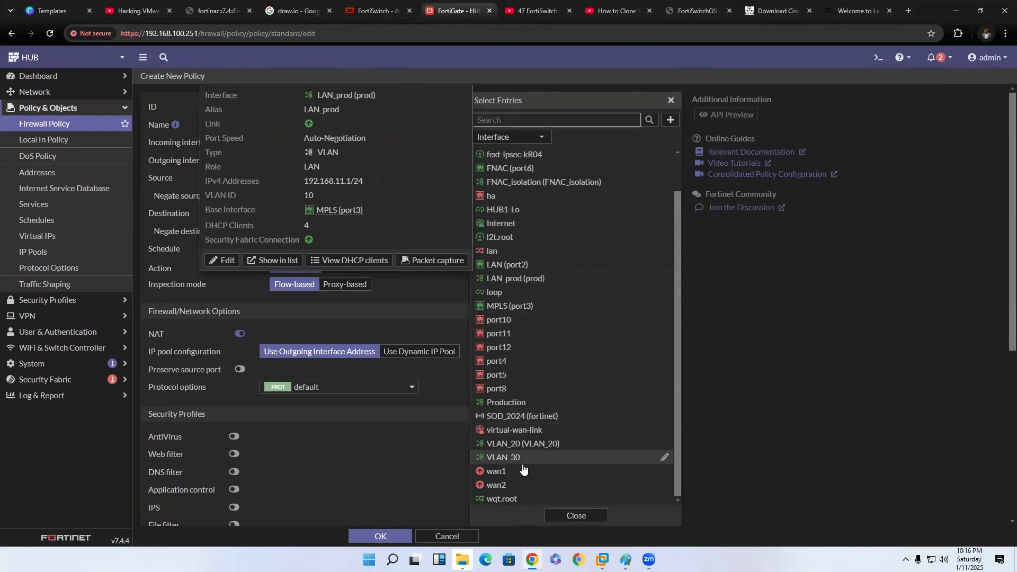
click(519, 444)
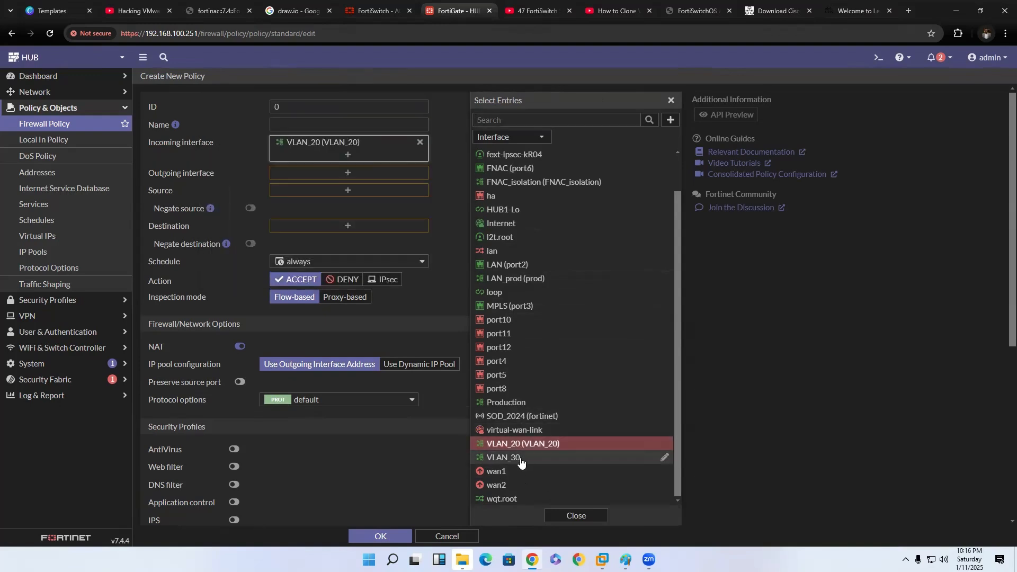
click(522, 459)
Name the new policy VLANS_Internet and set its outgoing interface to Internet.
click(323, 126)
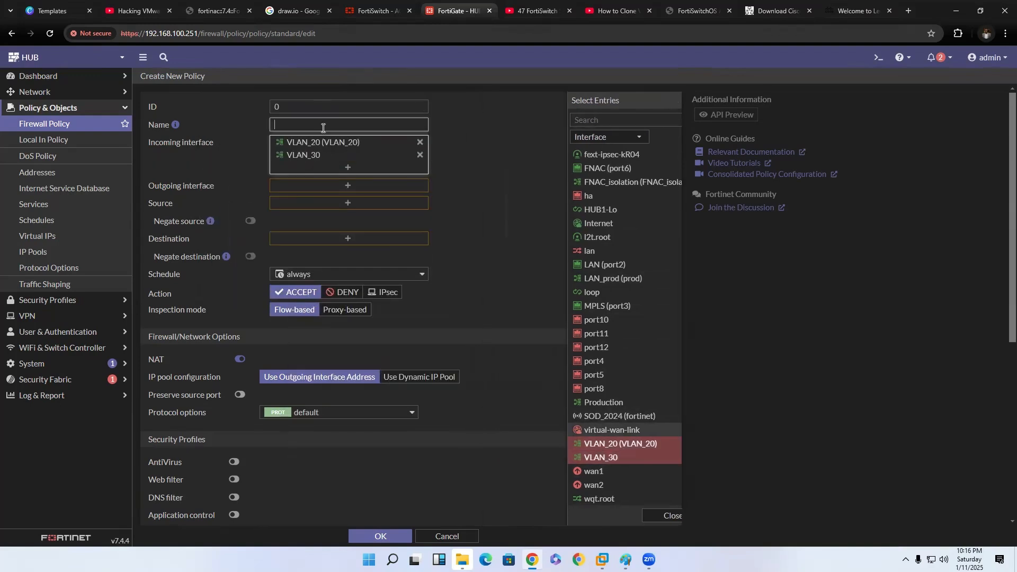
text(VLANS_)
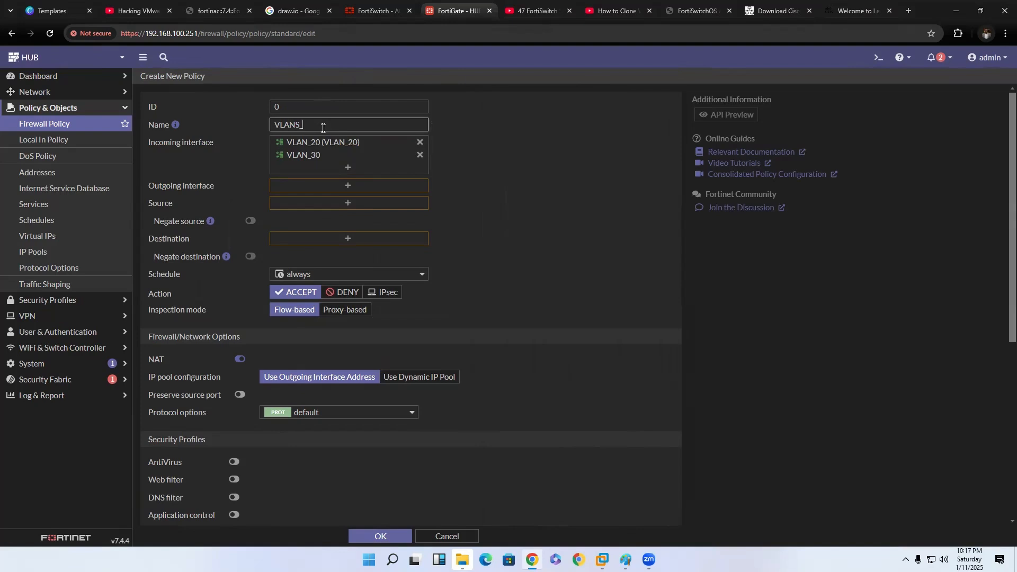
text(Internet)
click(368, 187)
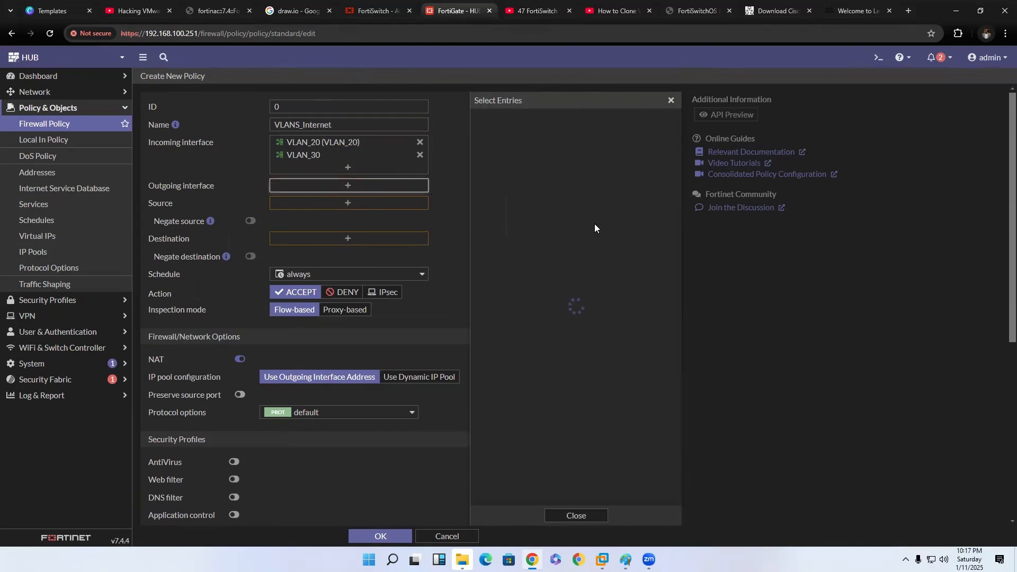
scroll(544, 408, down, 2)
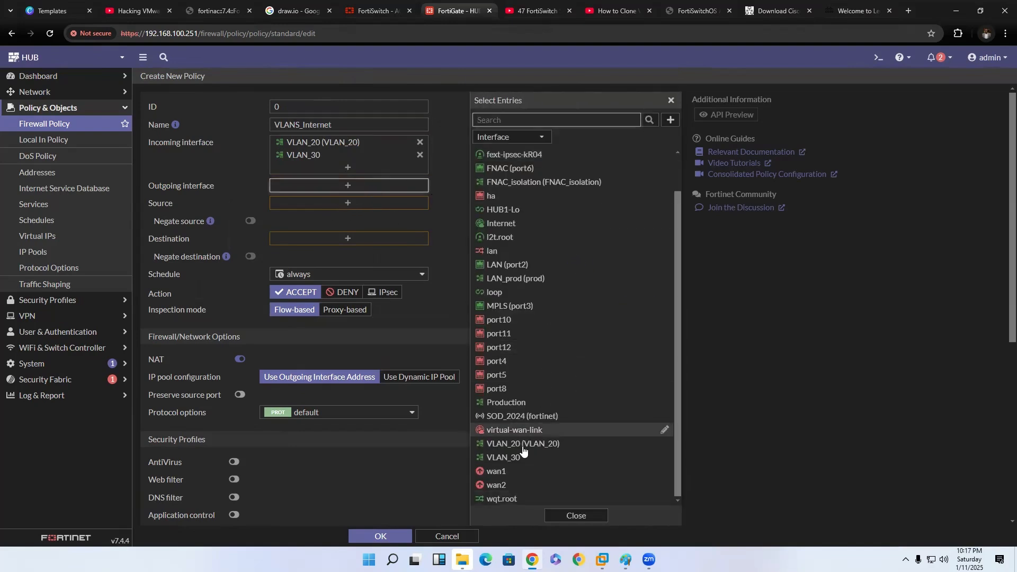
click(527, 224)
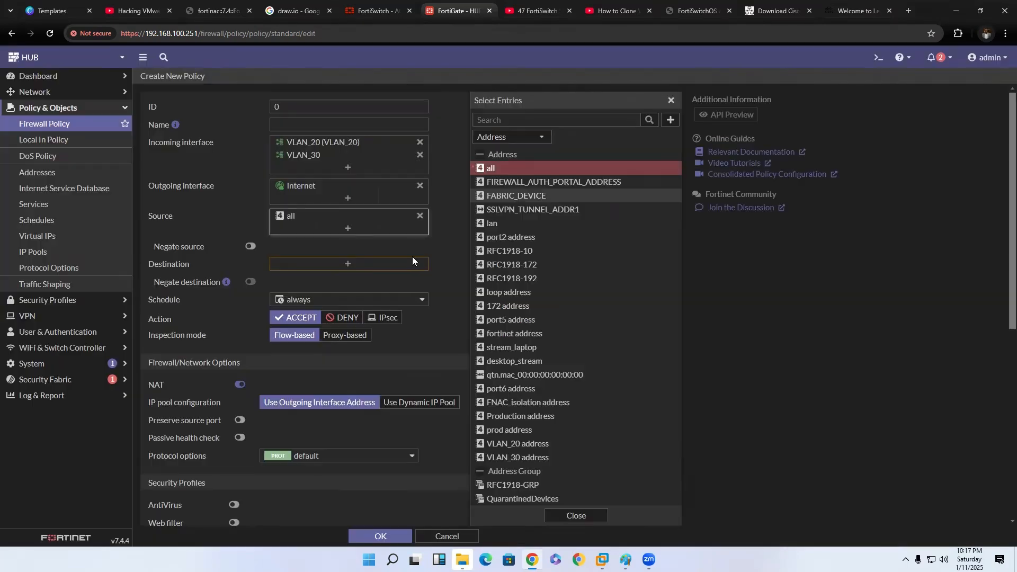
Set the policy's source and destination addresses to all and its service to ALL.
click(407, 258)
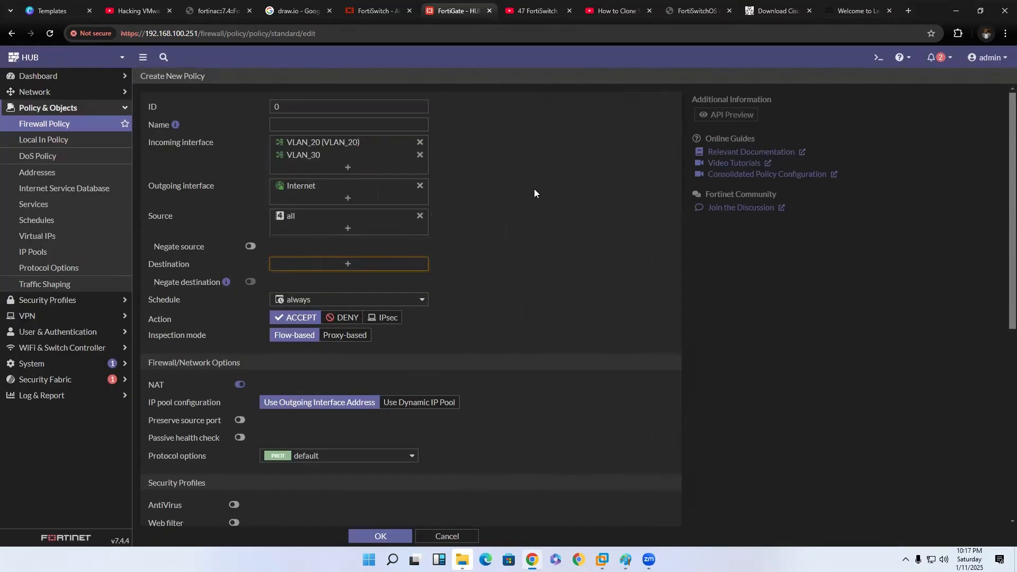
click(395, 264)
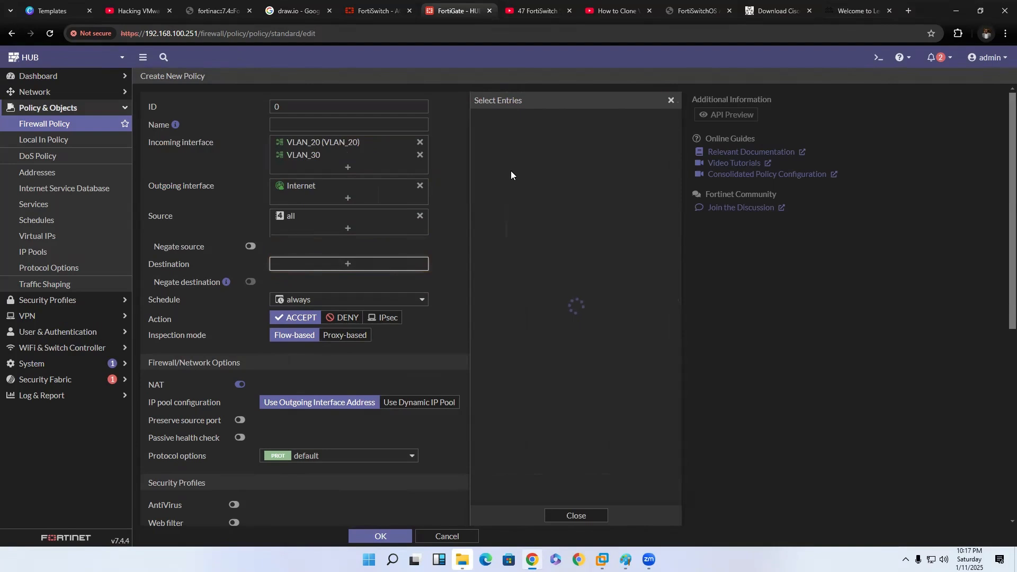
click(528, 169)
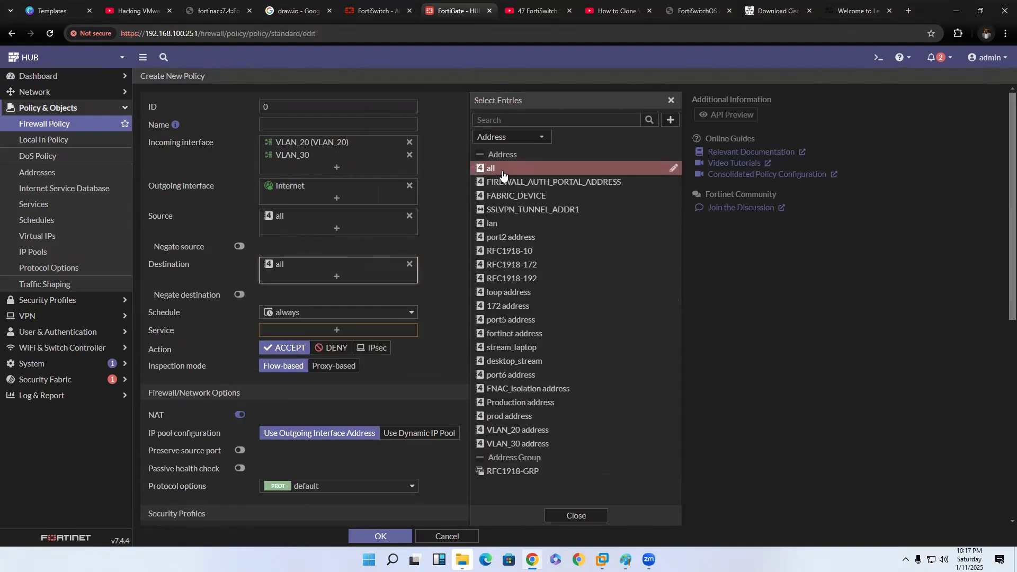
click(380, 330)
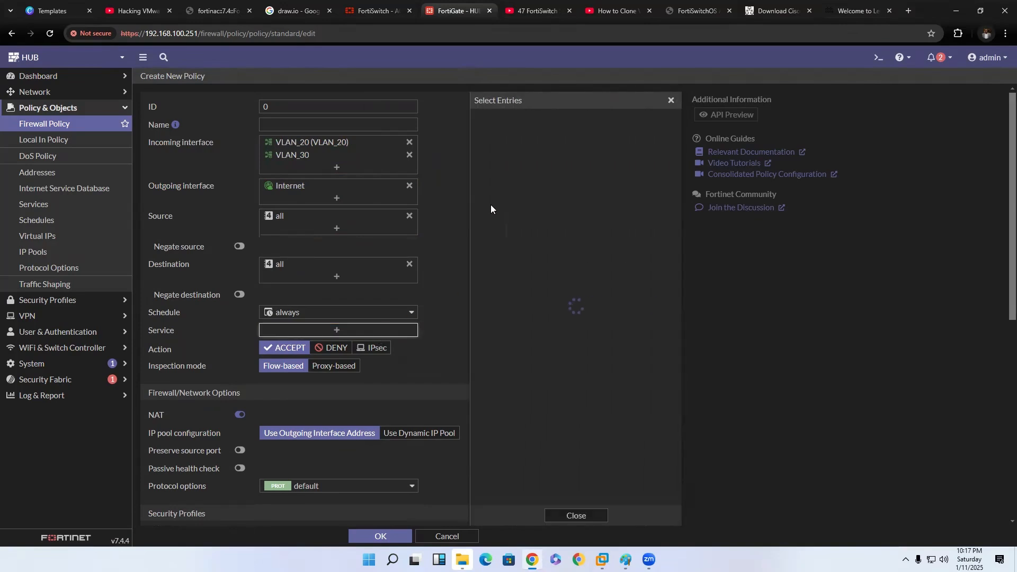
click(508, 181)
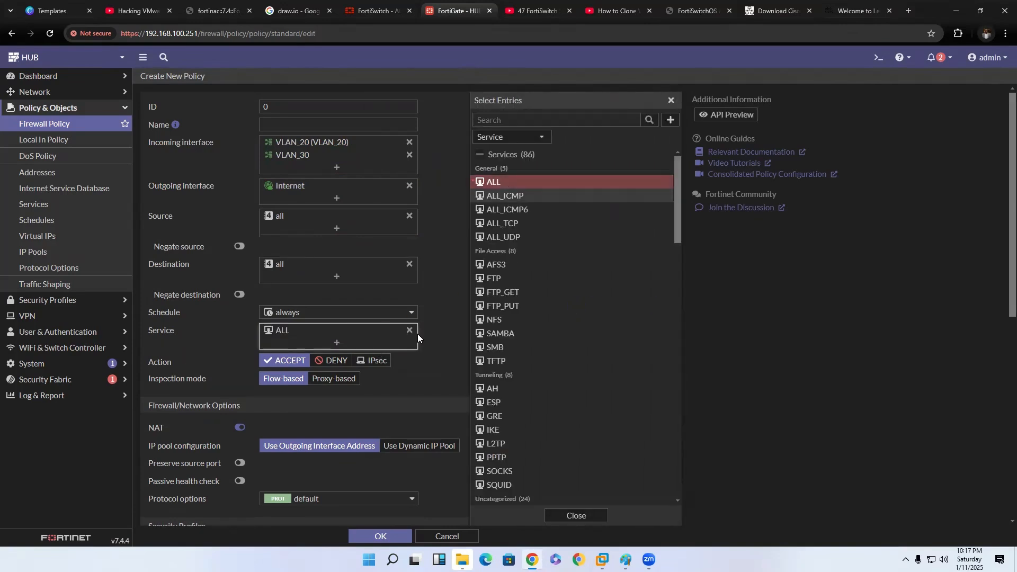
Set the policy's logging of allowed traffic to all sessions.
scroll(418, 329, down, 3)
scroll(416, 339, down, 2)
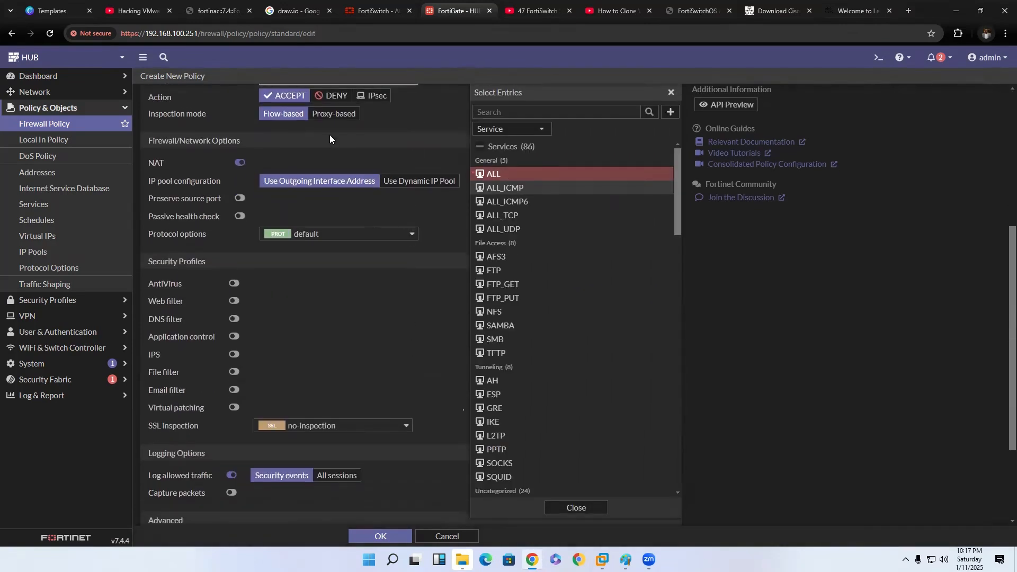
scroll(322, 351, down, 2)
click(336, 369)
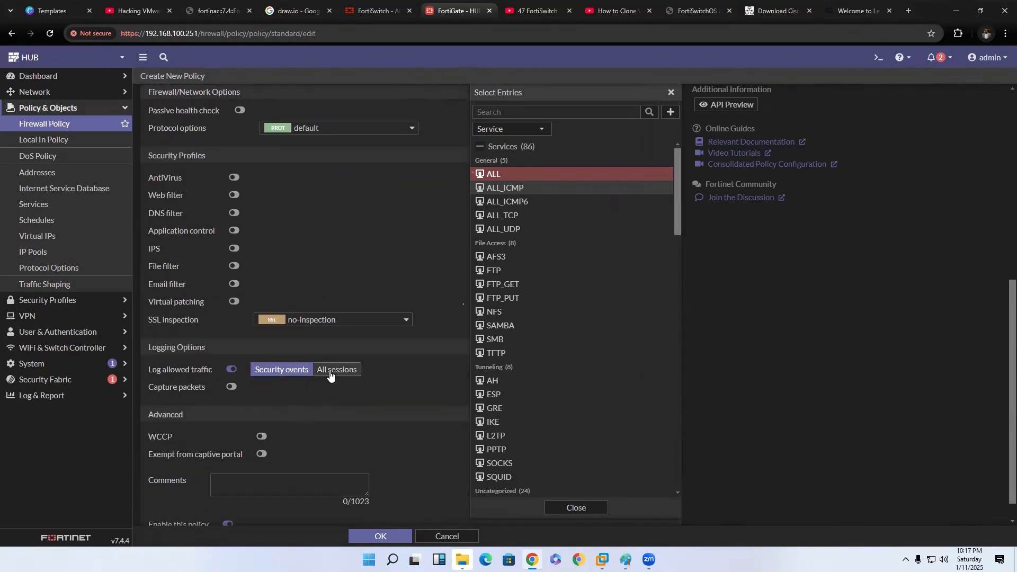
scroll(339, 477, down, 1)
scroll(384, 504, up, 8)
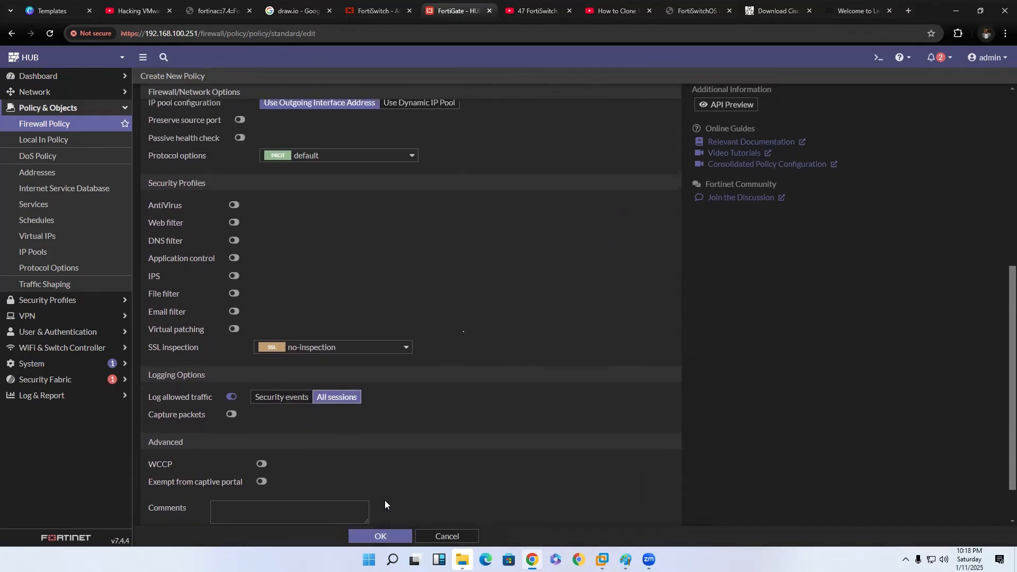
Re-enter VLANS_Internet as the policy name and save the policy.
click(339, 124)
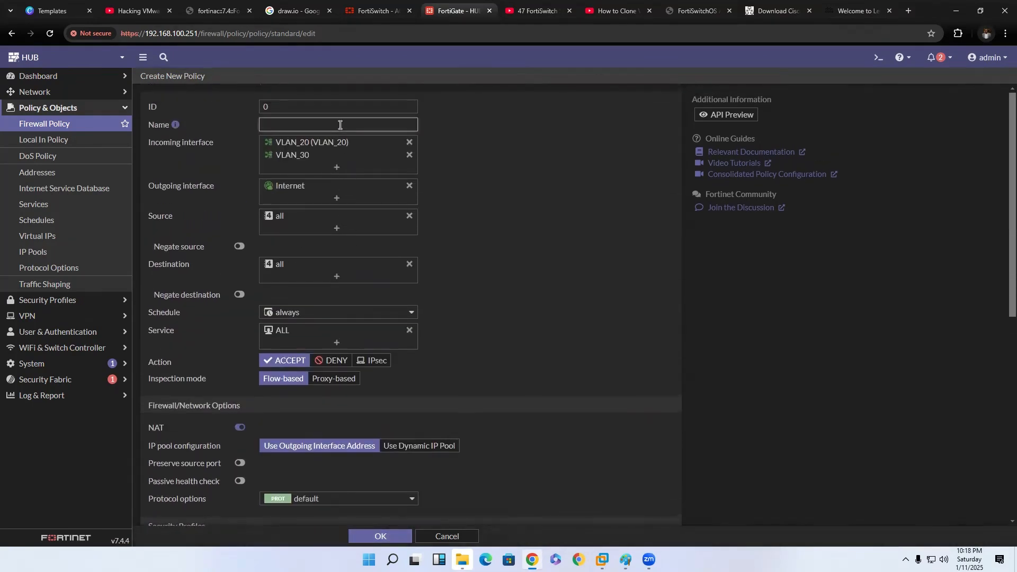
text(VLANS_Internet)
click(385, 536)
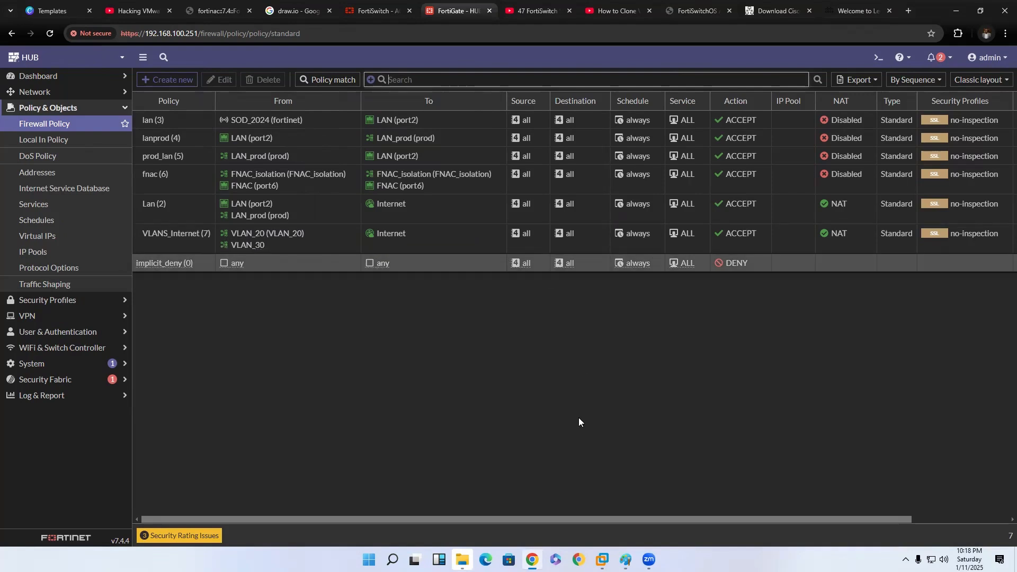
Review the remaining columns of the firewall policy list and highlight port7 in the FortiSwitch interface list.
drag(585, 518, 804, 526)
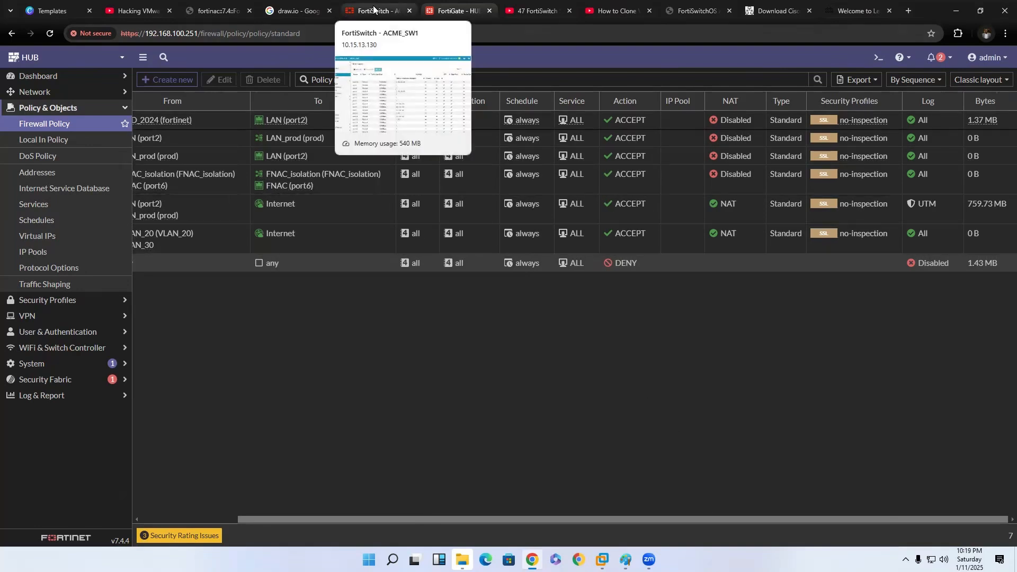
click(379, 31)
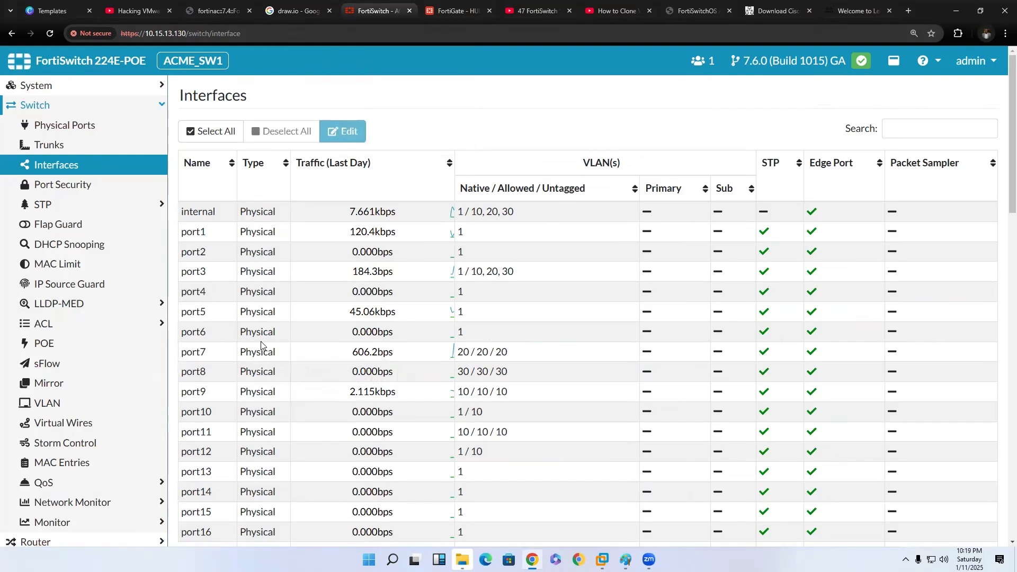
click(310, 359)
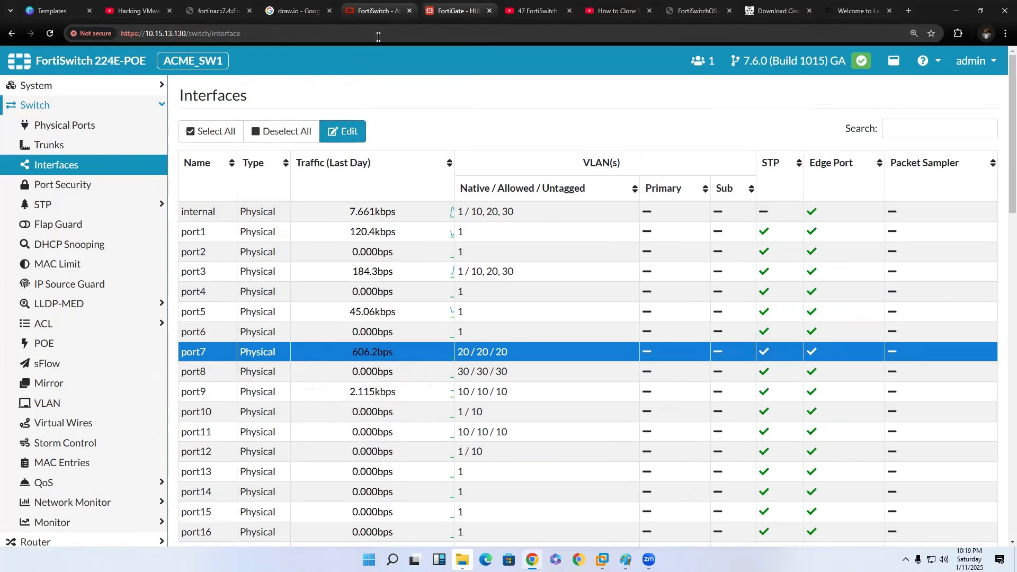
Return to the FortiGate and examine the VLAN_20 leases in the DHCP monitor.
click(456, 11)
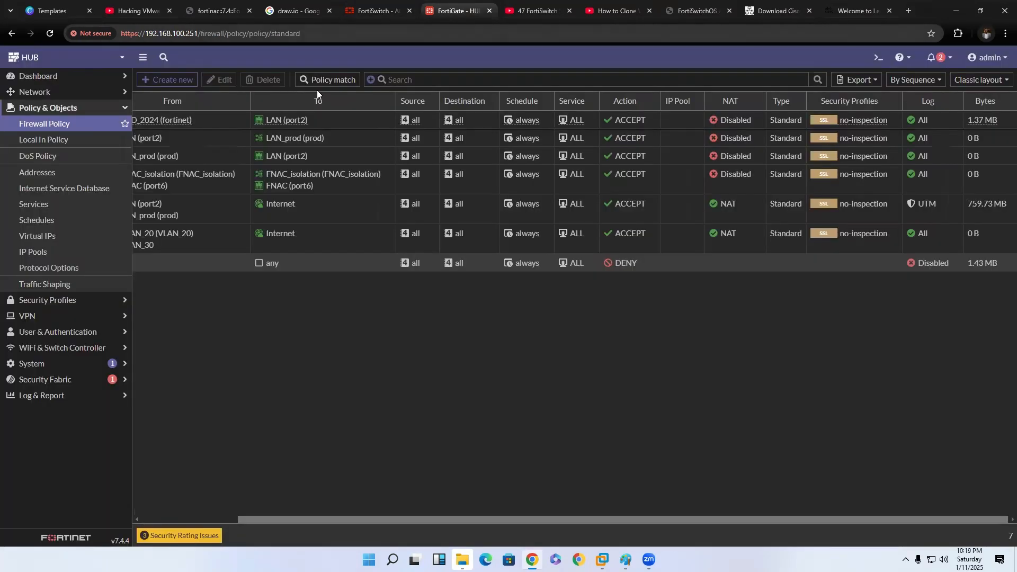
click(79, 76)
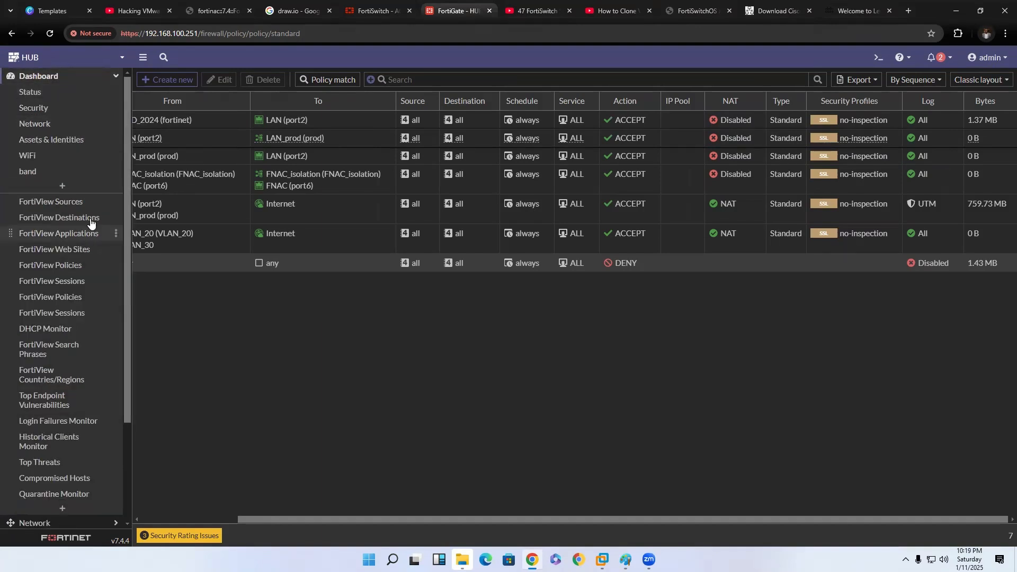
click(61, 330)
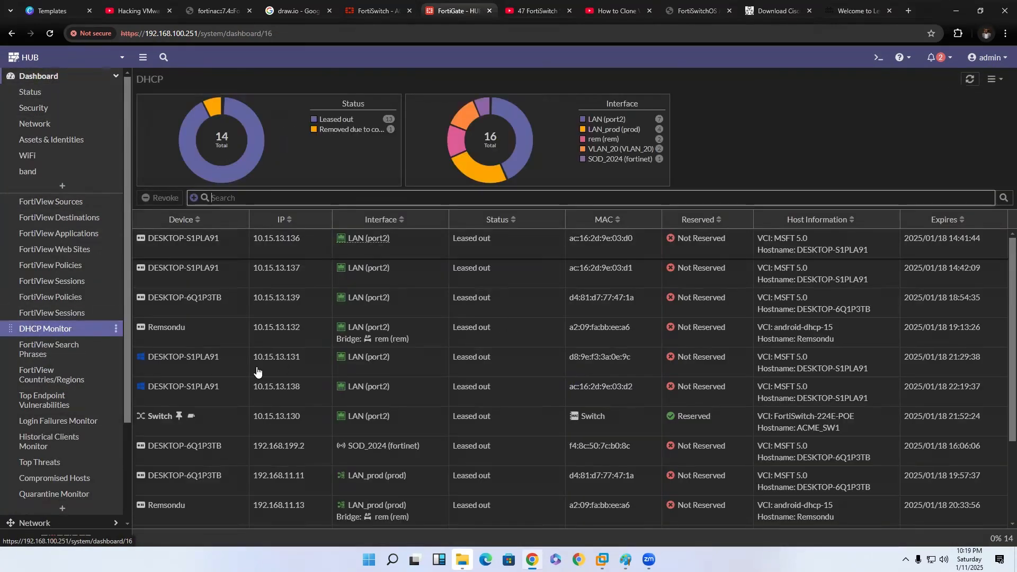
scroll(260, 424, down, 2)
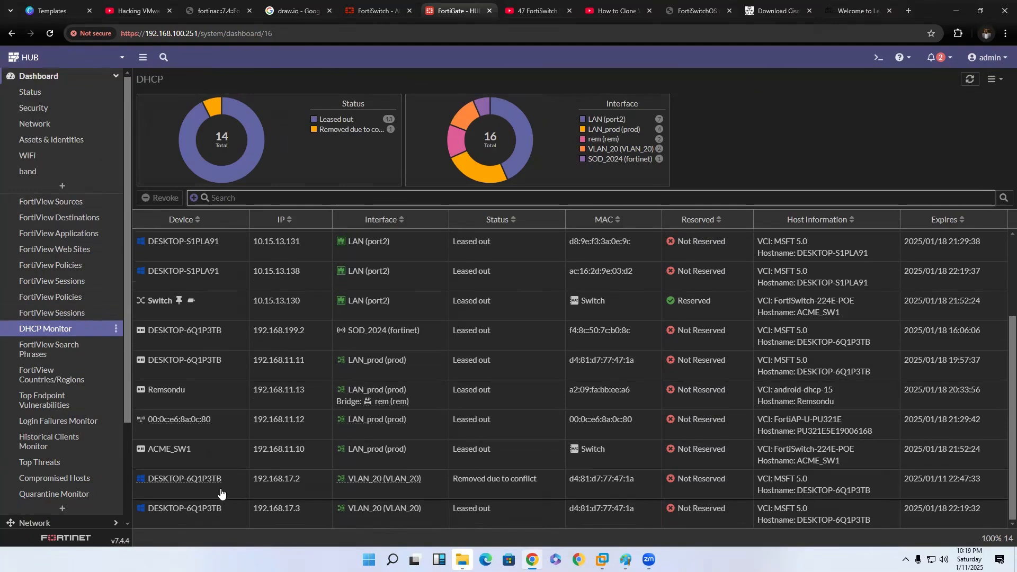
click(261, 495)
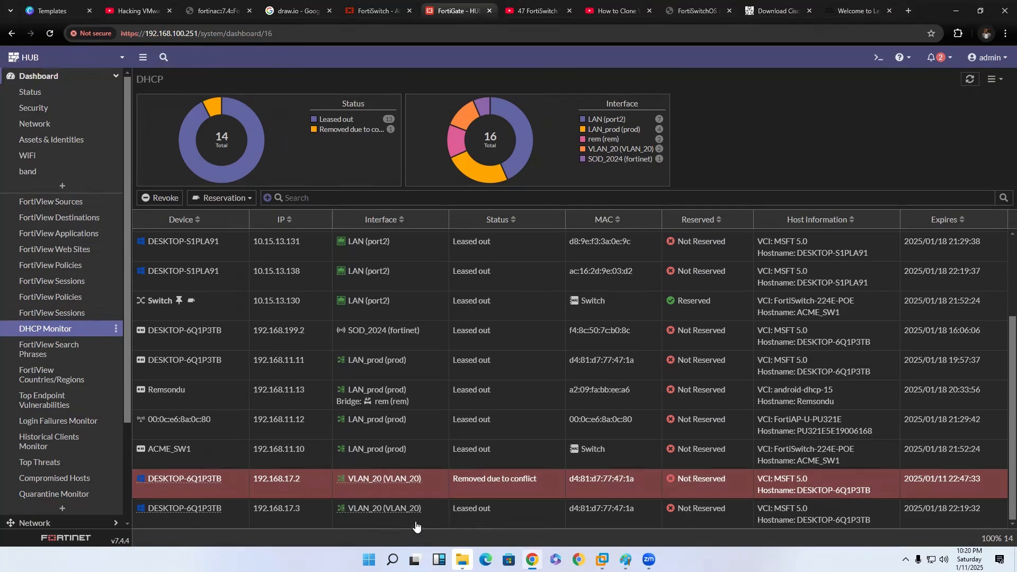
click(417, 526)
drag(253, 520, 306, 519)
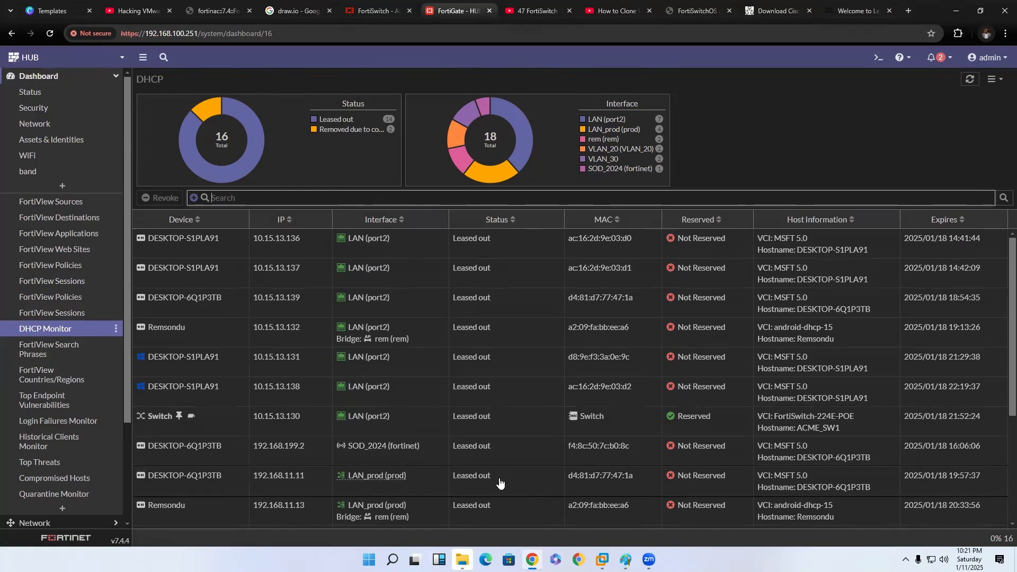
Reload the DHCP monitor and examine the IP address and interface of the newest VLAN_30 lease.
click(45, 331)
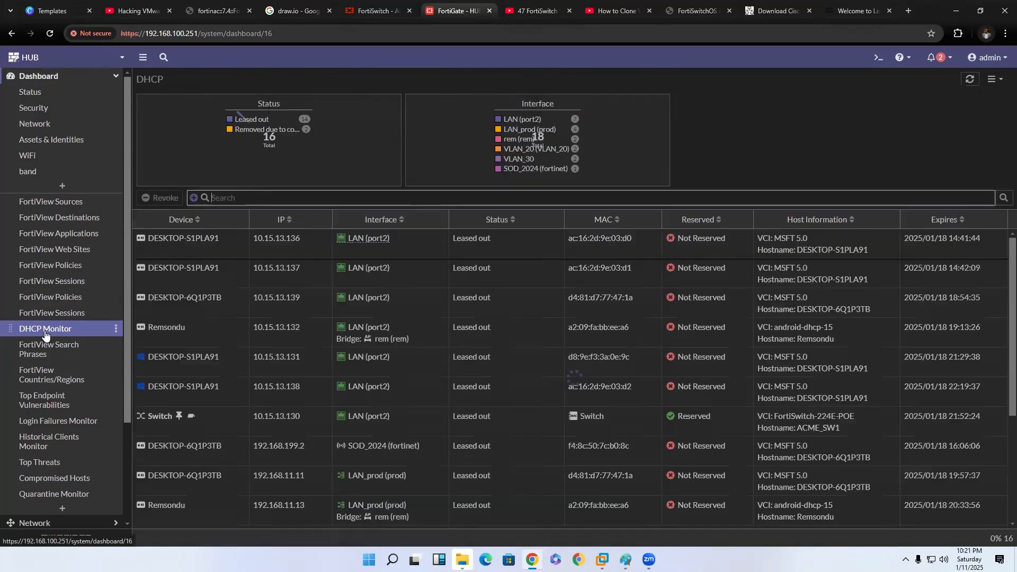
scroll(348, 363, down, 5)
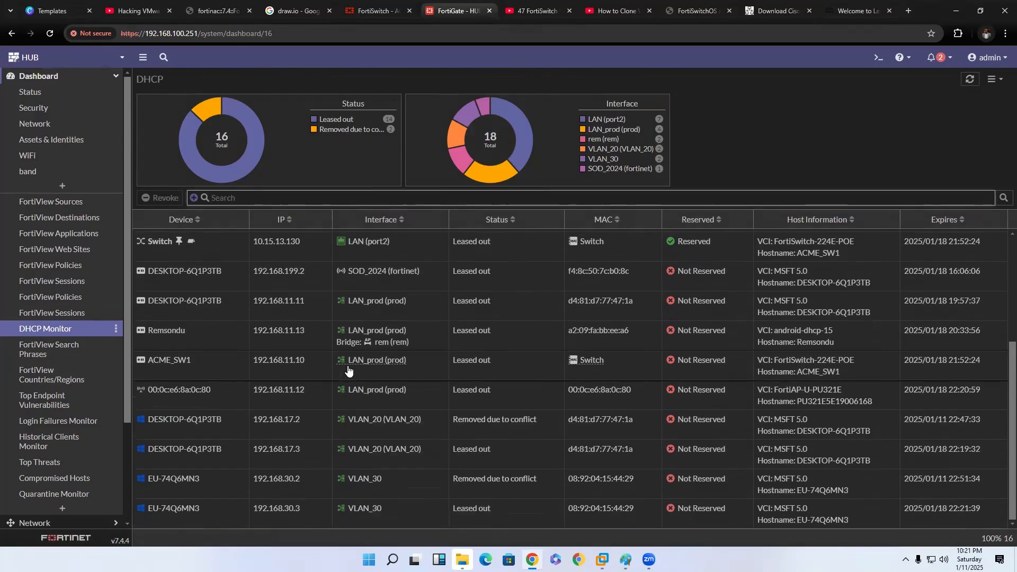
click(305, 514)
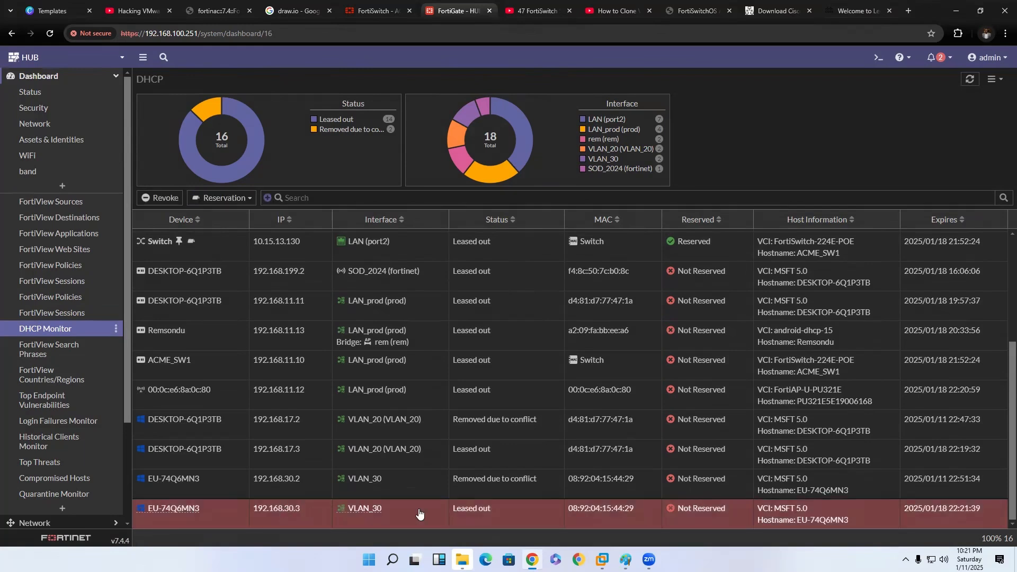
drag(335, 515, 376, 513)
mouse_move(352, 513)
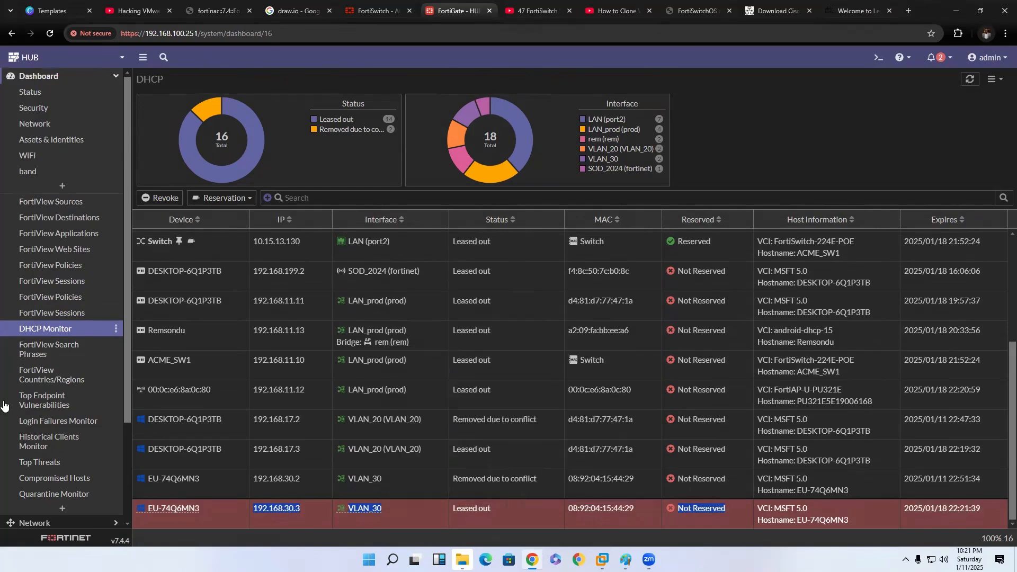
Examine the newest forward traffic log entry from 192.168.30.3, and bring up the VLAN network diagram in Paint.
click(62, 78)
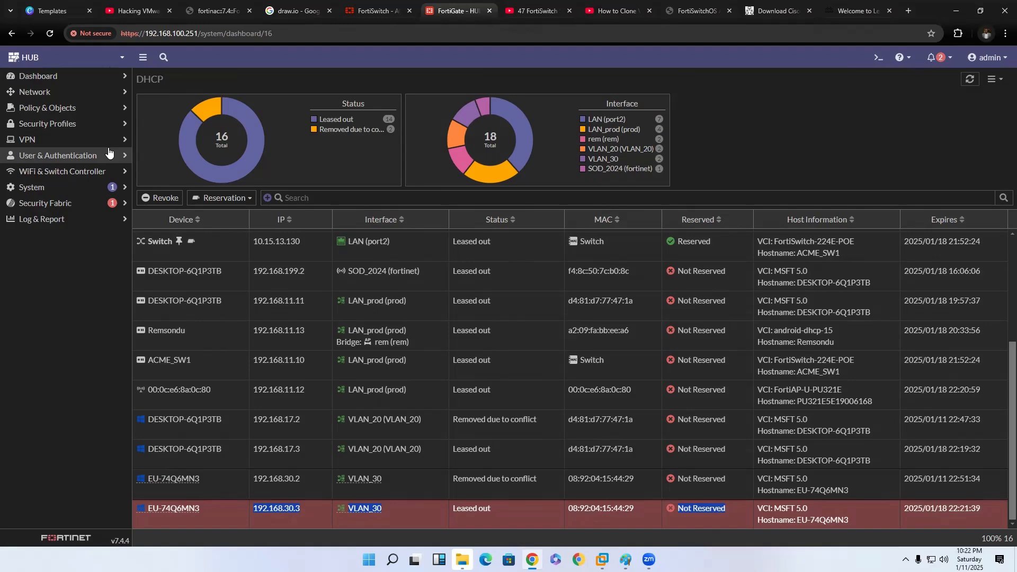
click(64, 219)
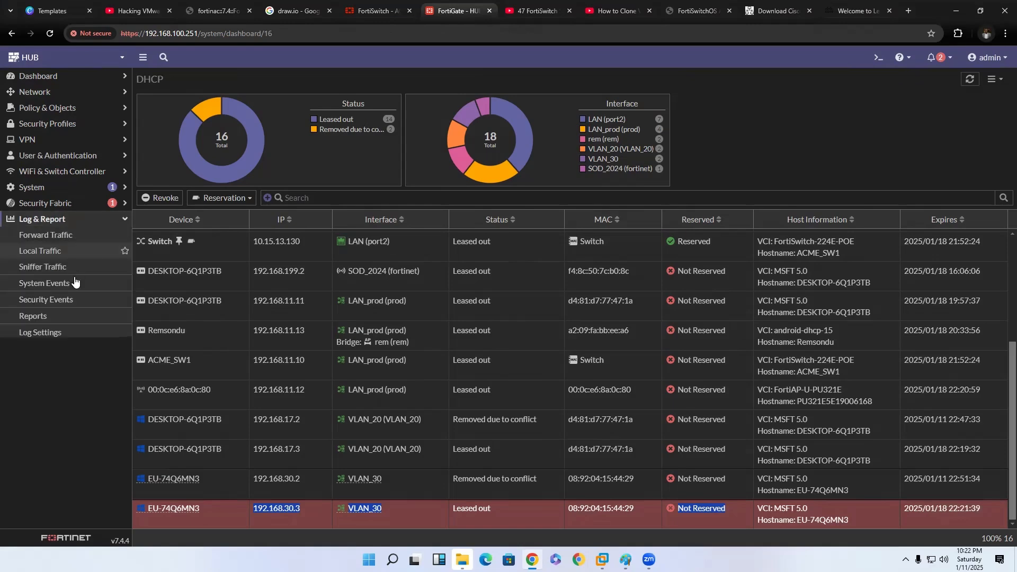
click(62, 237)
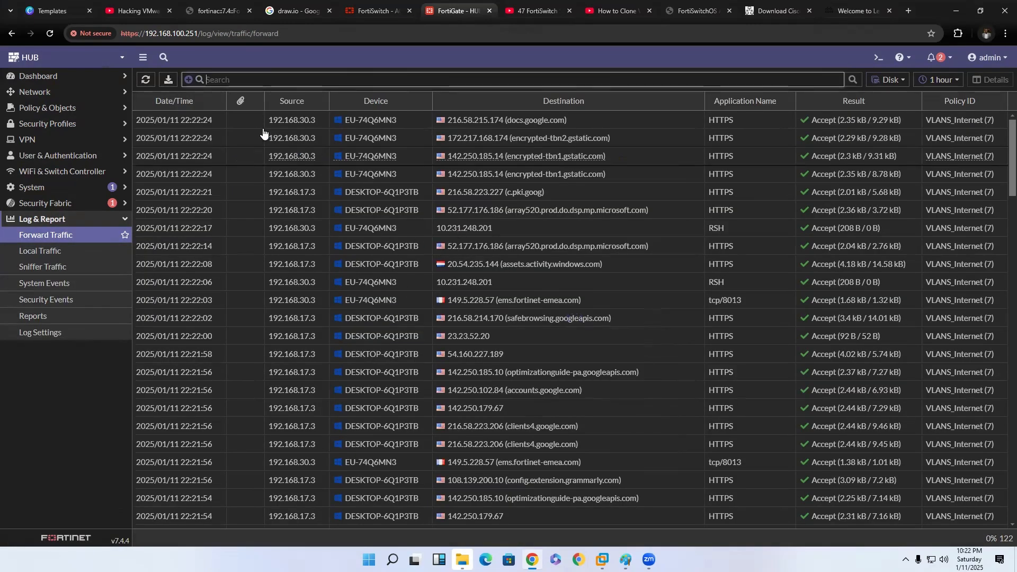
click(302, 123)
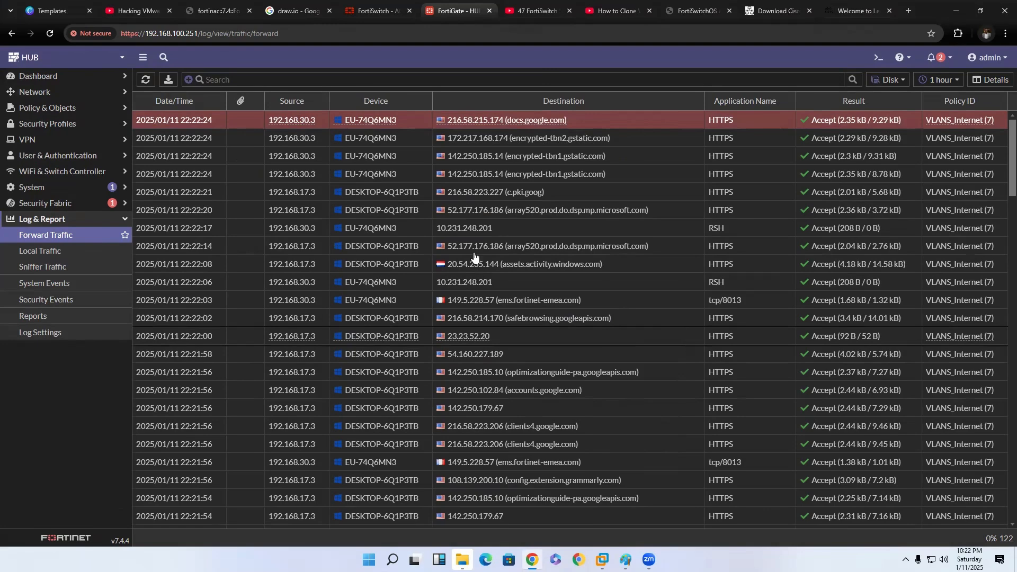
click(626, 560)
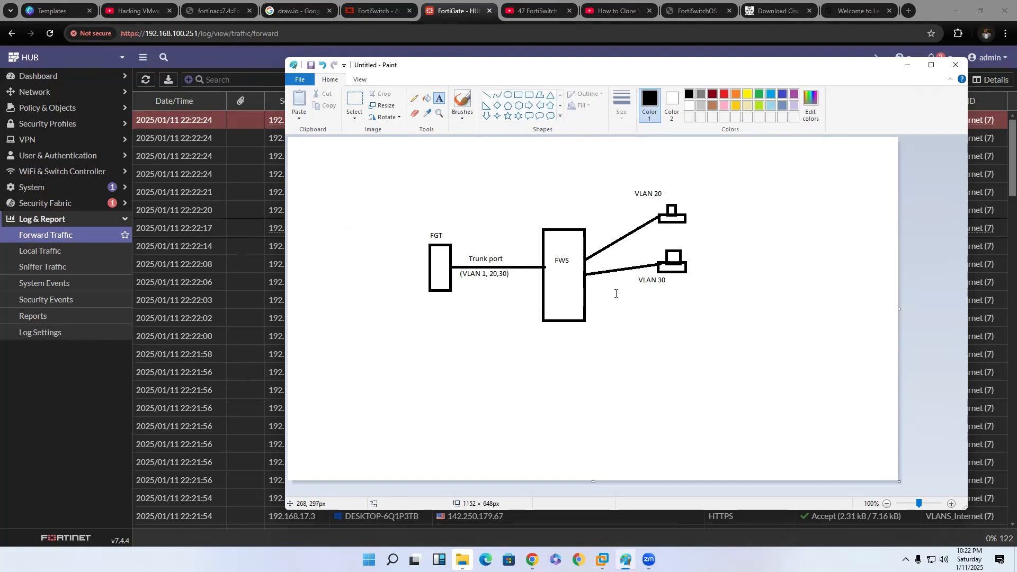
Return to the FortiGate and create a new firewall policy with VLAN_20 and VLAN_30 as incoming interfaces.
right_click(54, 130)
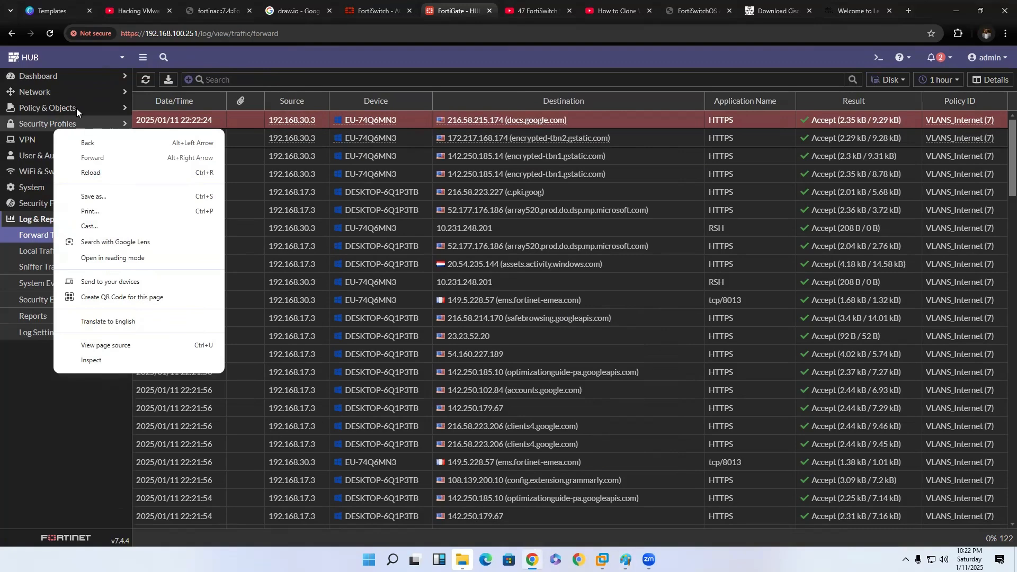
click(41, 137)
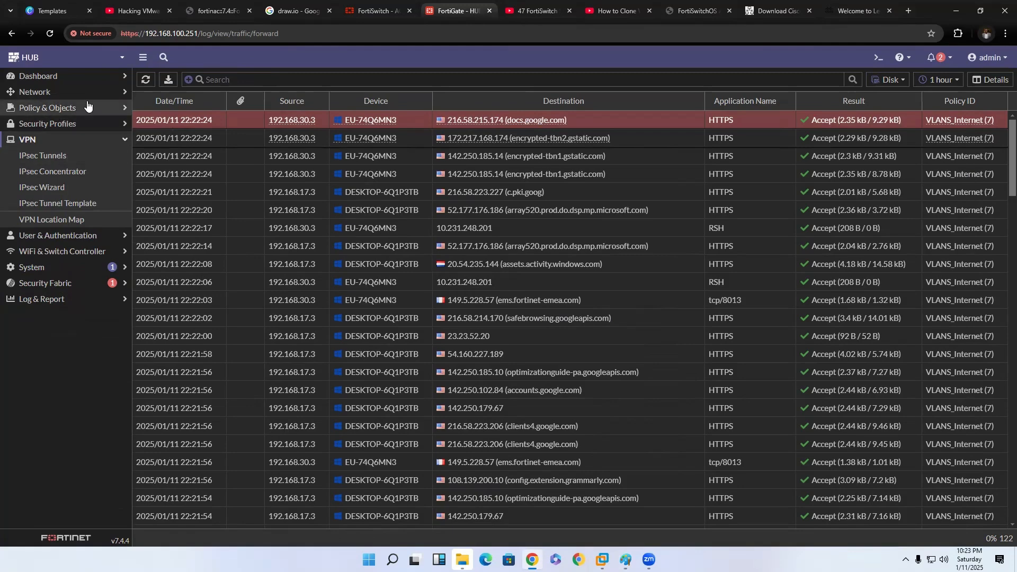
click(73, 92)
click(73, 93)
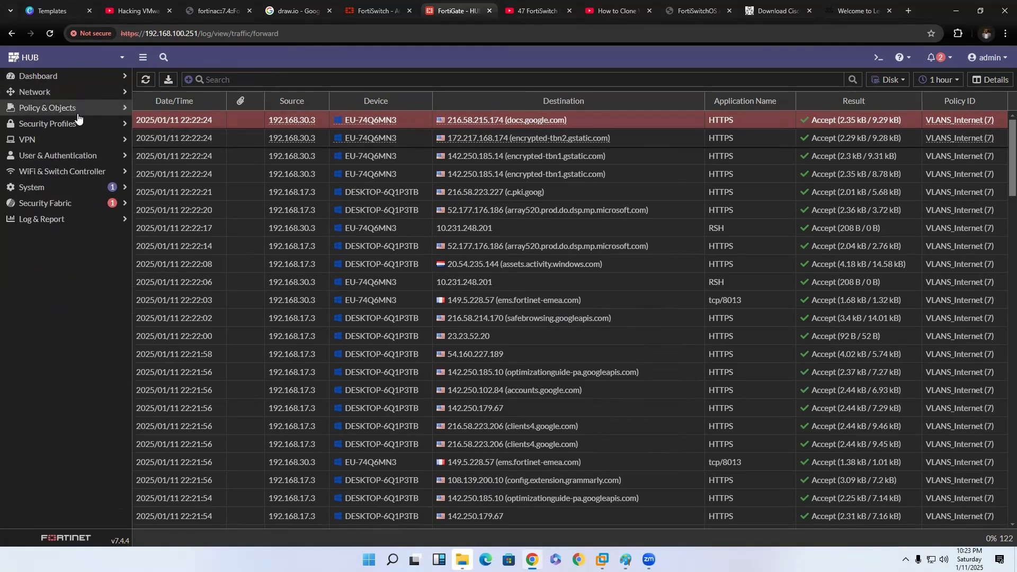
click(78, 107)
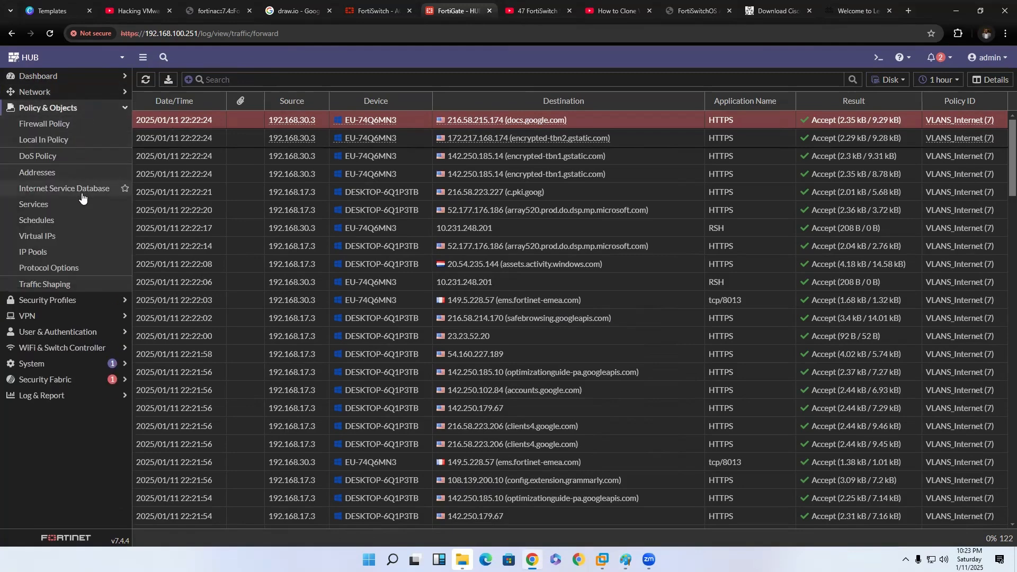
click(74, 125)
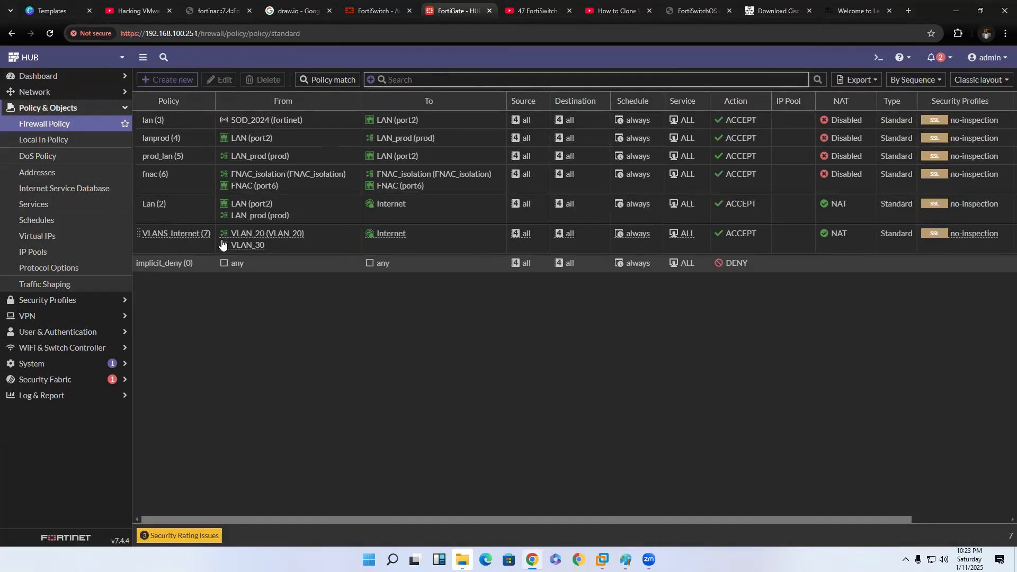
click(180, 81)
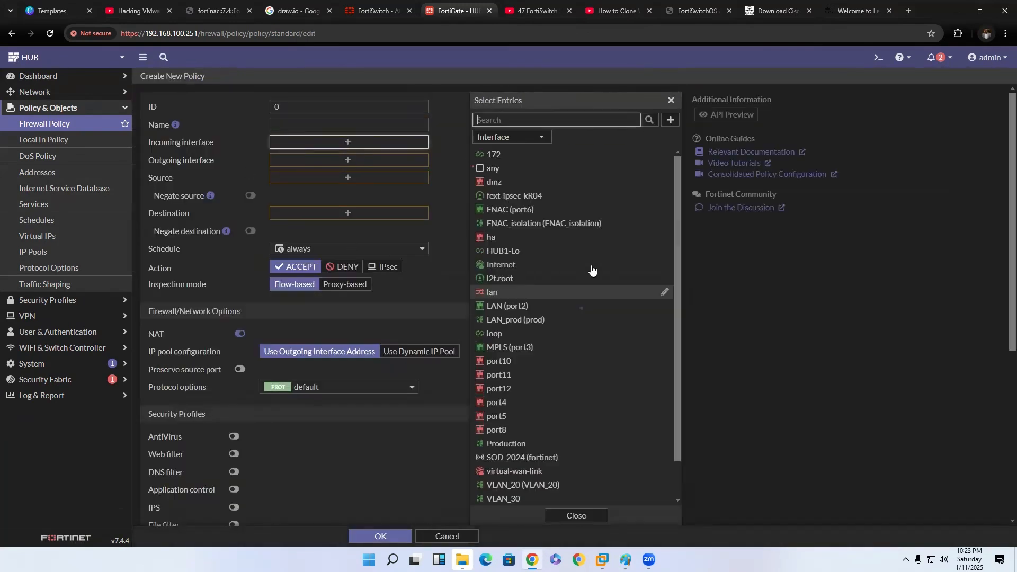
scroll(537, 297, down, 2)
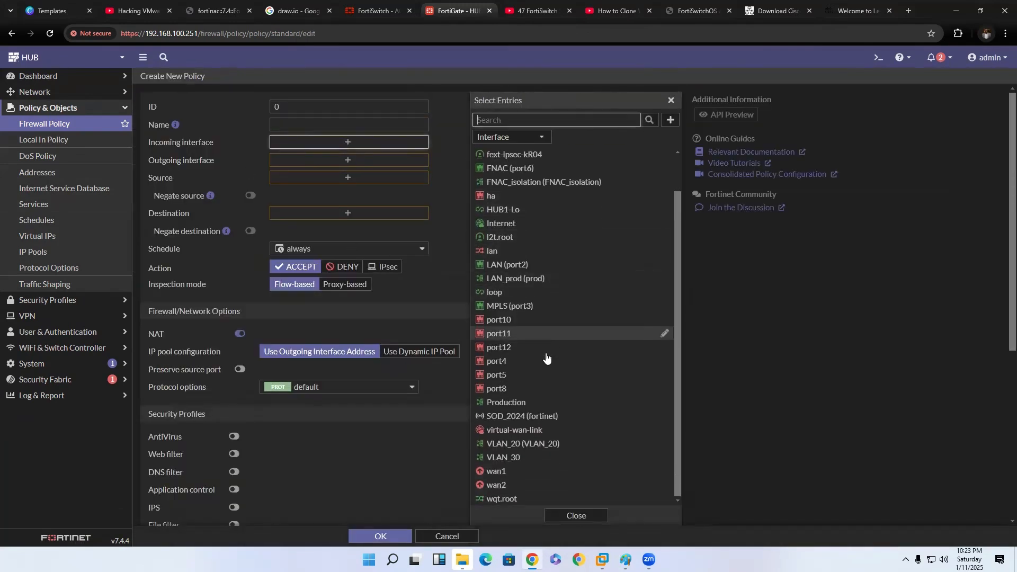
click(537, 445)
click(536, 458)
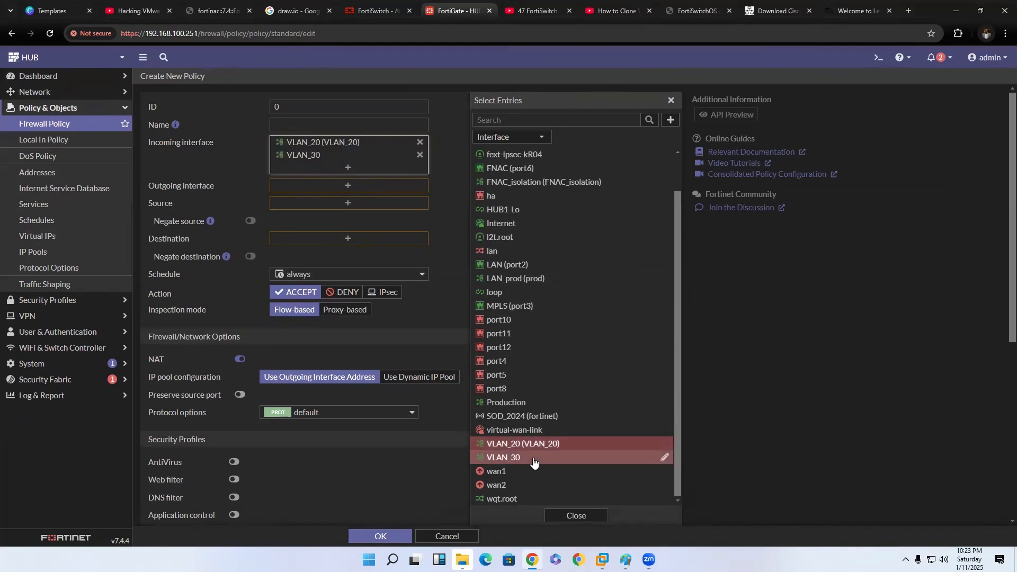
Add VLAN_20 and VLAN_30 as the outgoing interfaces of the new firewall policy.
click(352, 186)
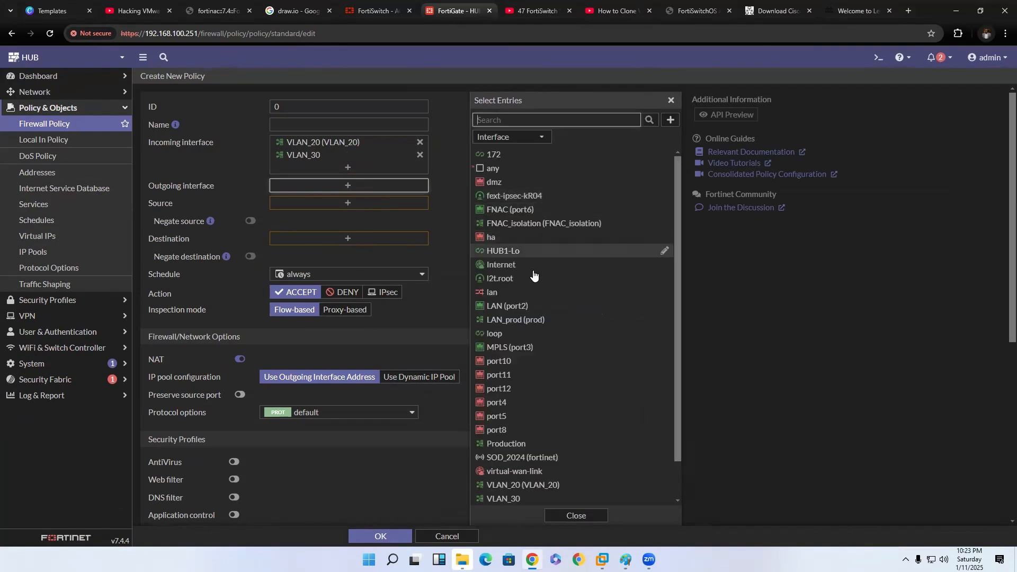
scroll(536, 318, down, 3)
click(529, 444)
click(526, 458)
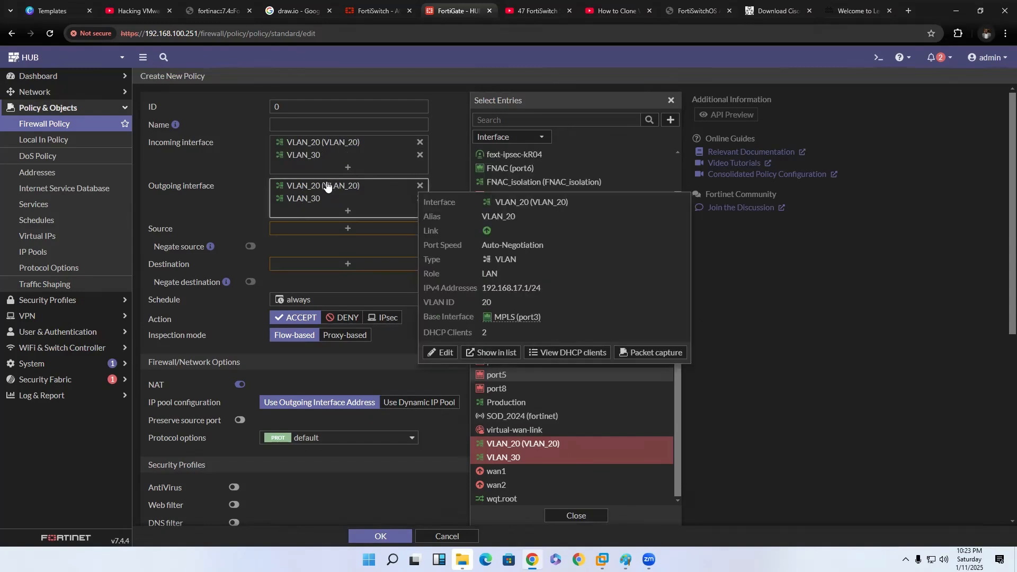
Set the policy's source and destination to all and its service to ALL.
click(364, 233)
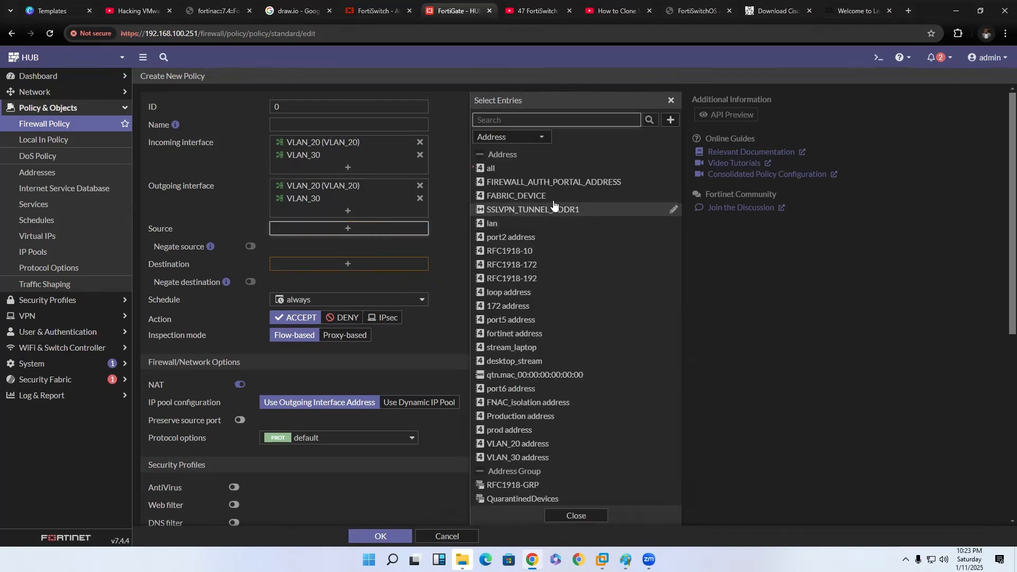
click(534, 168)
click(380, 278)
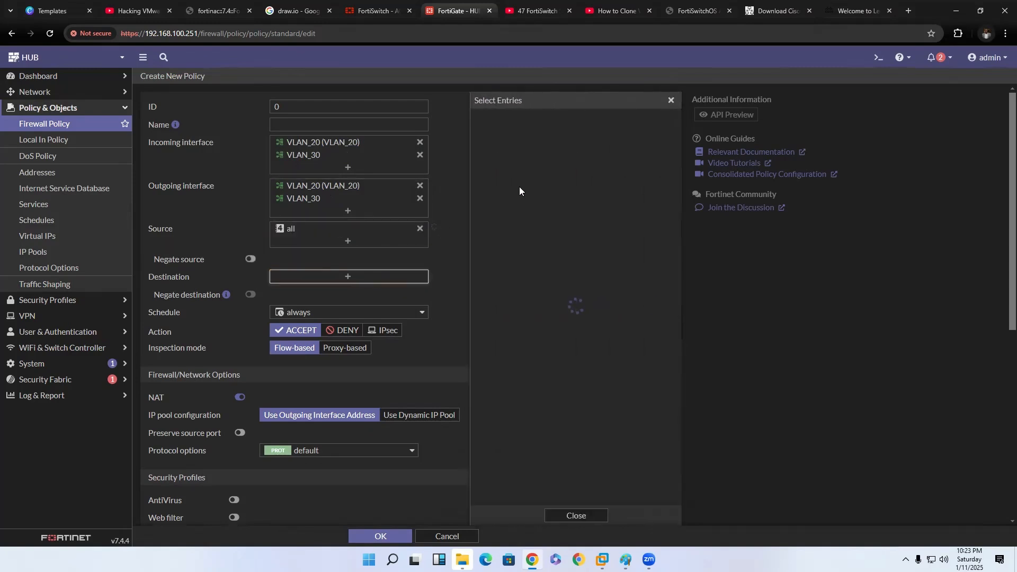
click(490, 168)
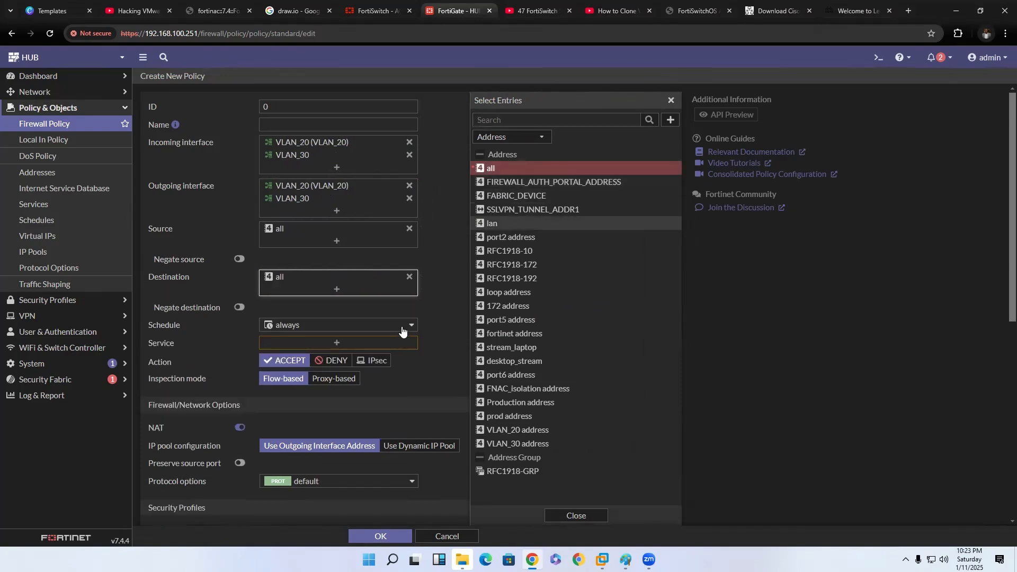
click(391, 345)
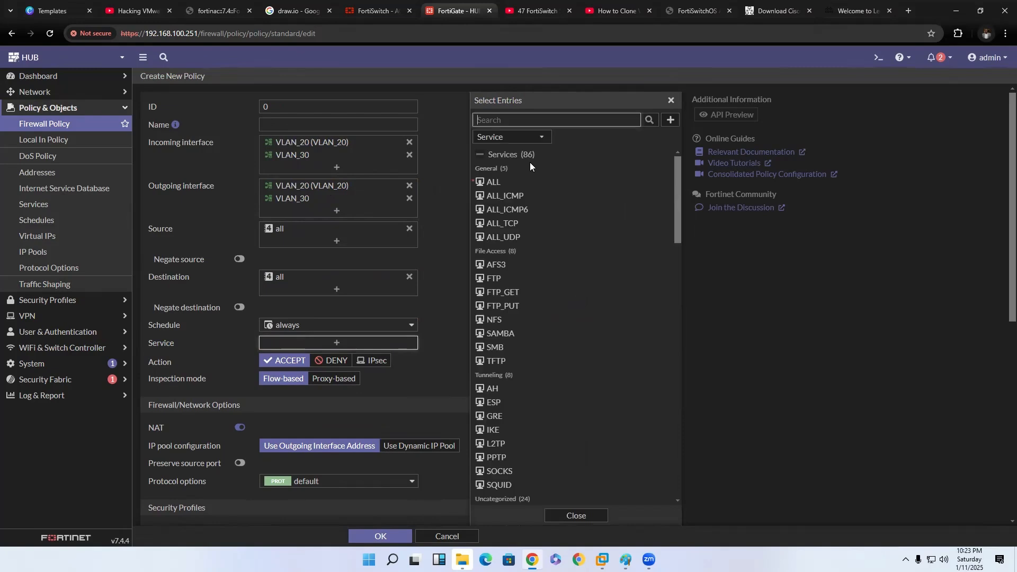
click(517, 183)
Disable NAT on the new policy and log all sessions for allowed traffic.
scroll(244, 353, down, 2)
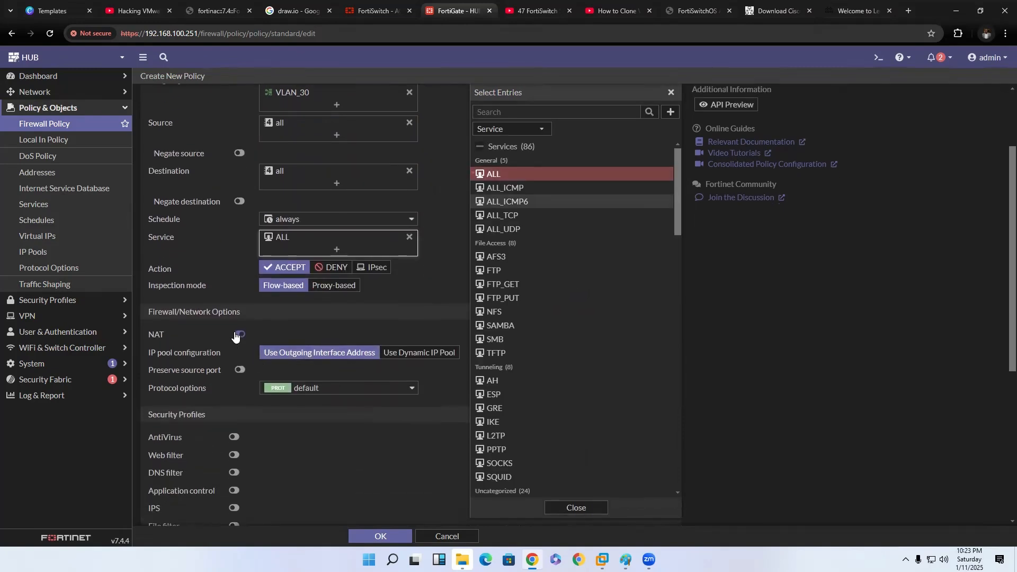
click(238, 335)
scroll(317, 477, down, 3)
scroll(349, 329, down, 2)
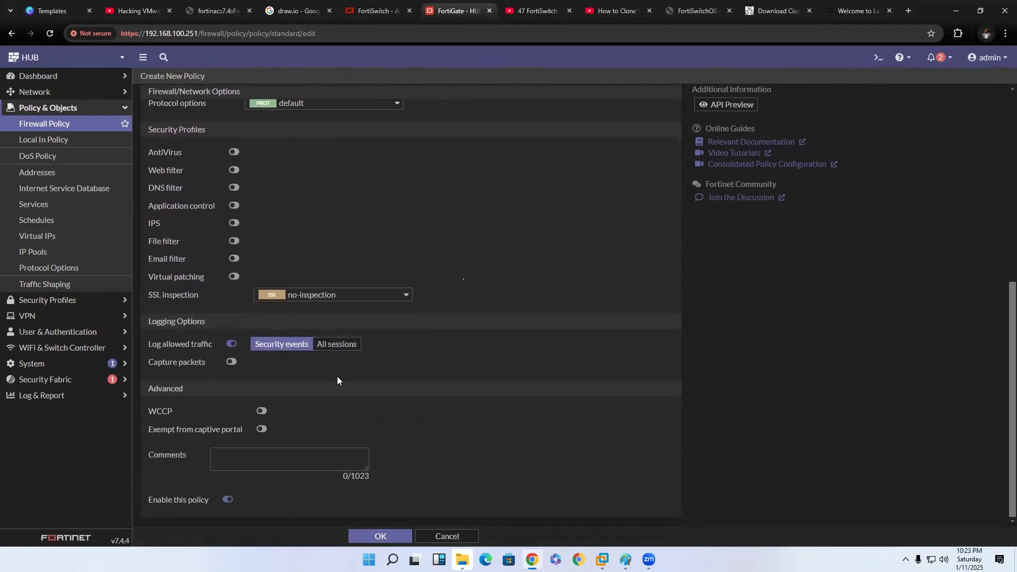
click(343, 344)
Name the policy Intervlan and save it.
scroll(365, 416, up, 7)
click(356, 123)
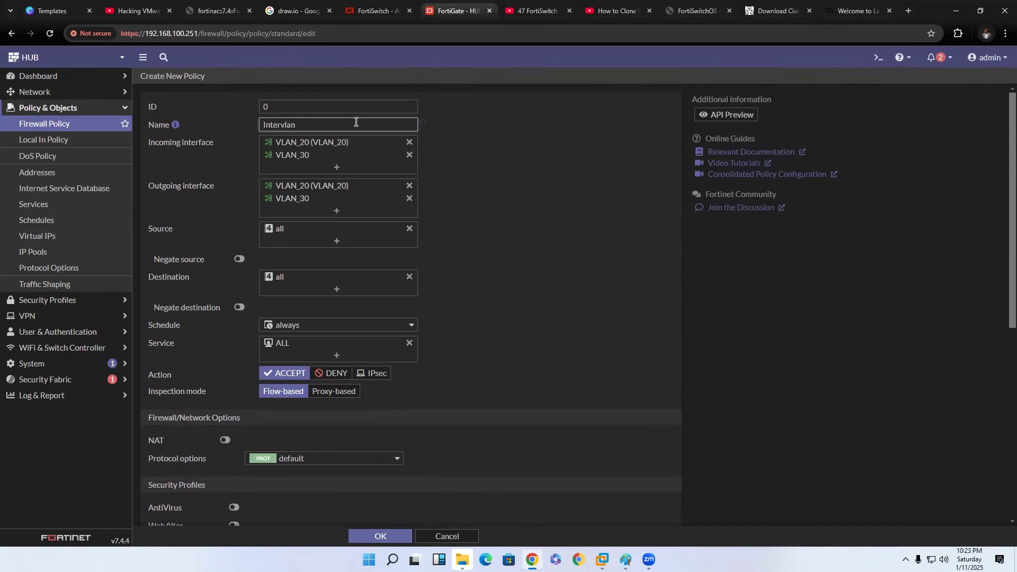
click(381, 537)
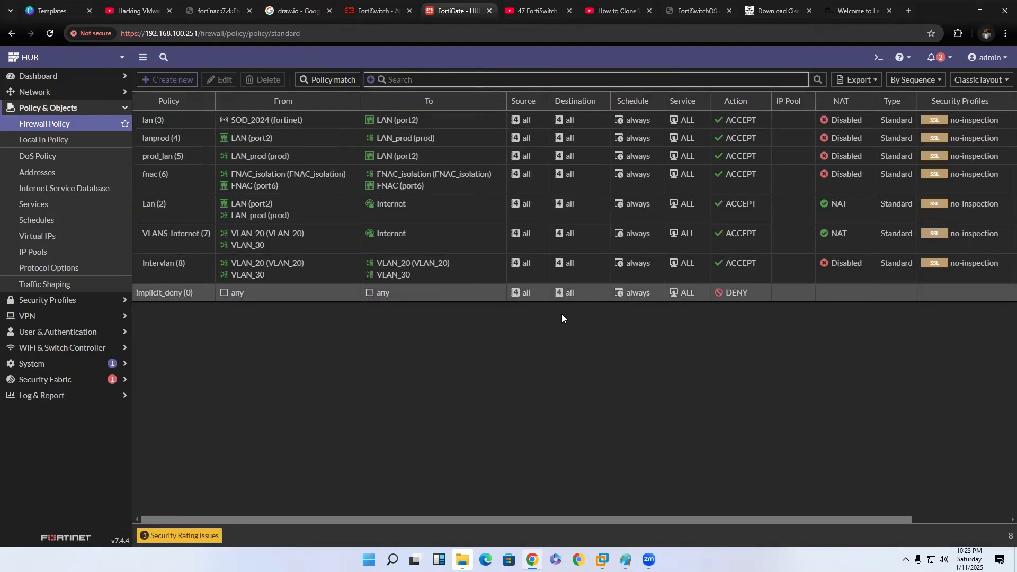
Examine the VLAN_20 and VLAN_30 client addresses in the FortiGate DHCP monitor.
click(77, 76)
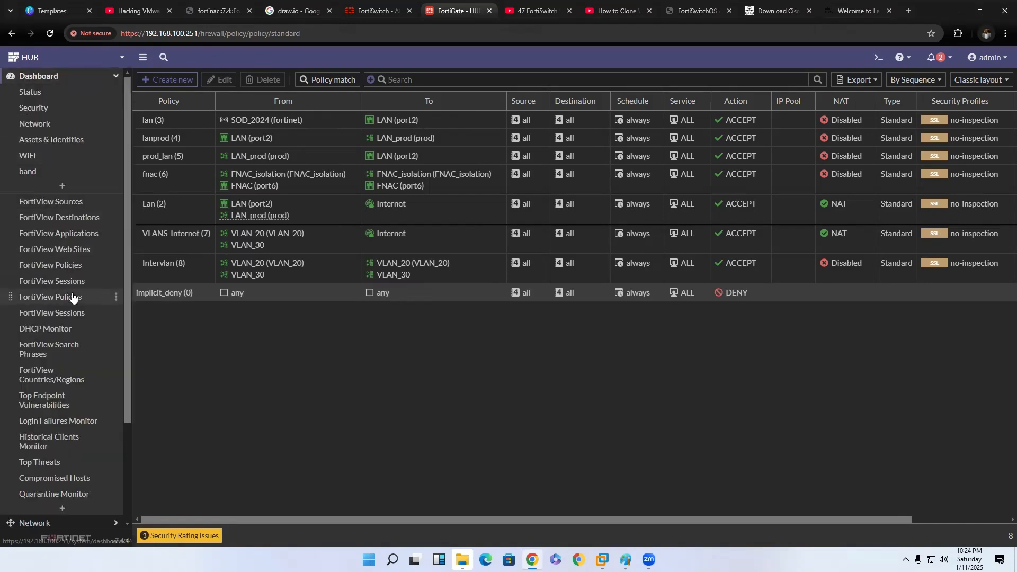
click(63, 329)
scroll(341, 465, down, 5)
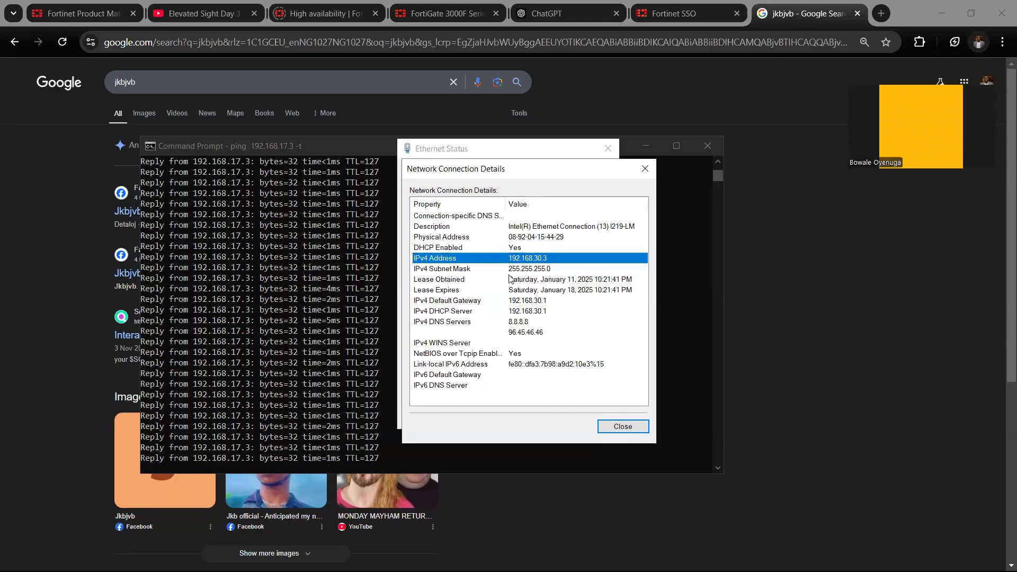
Examine the VLAN_30 client's Ethernet connection details and its continuous ping to 192.168.17.3, and interrupt the ping.
click(509, 271)
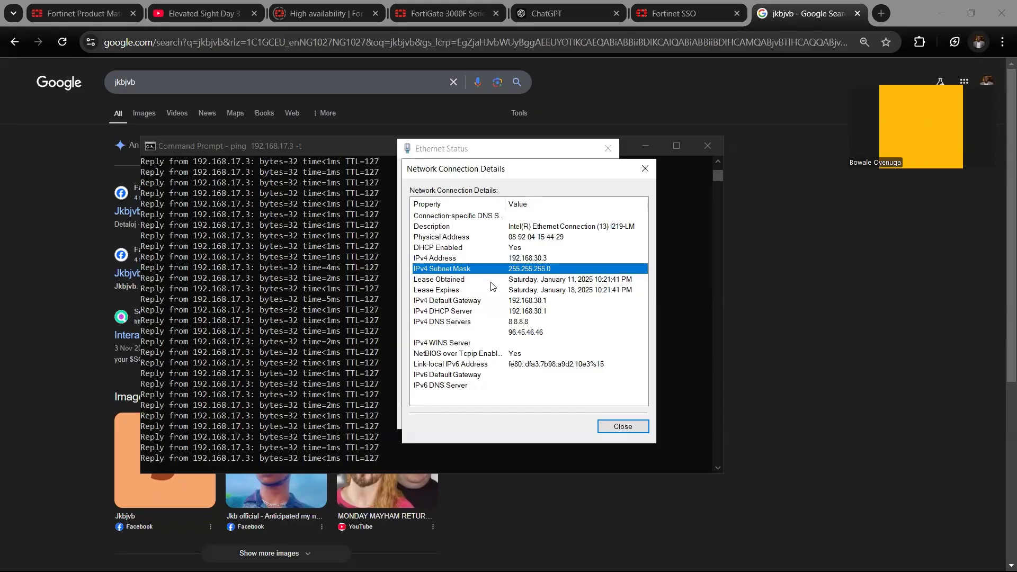
click(181, 284)
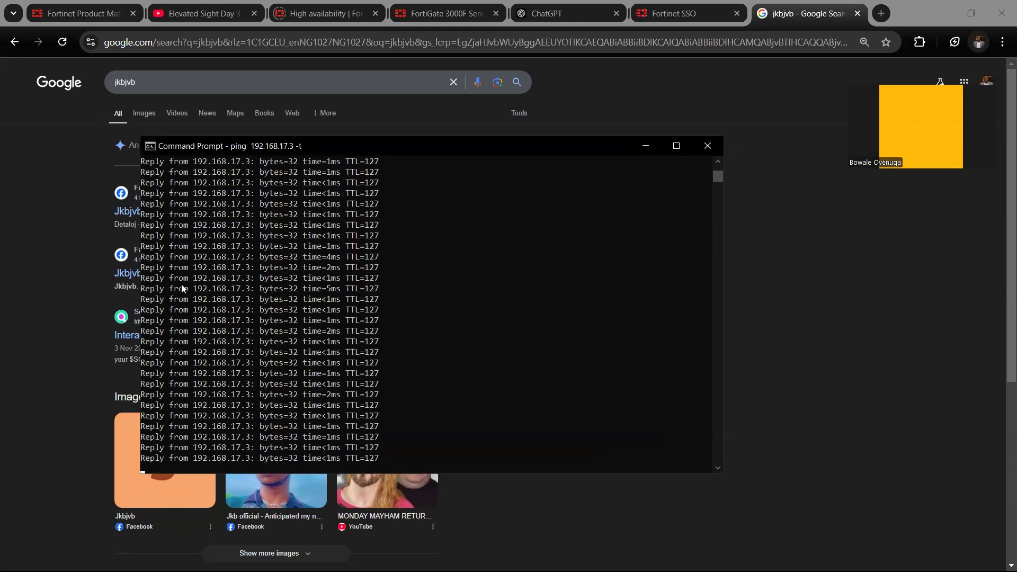
drag(150, 331, 310, 333)
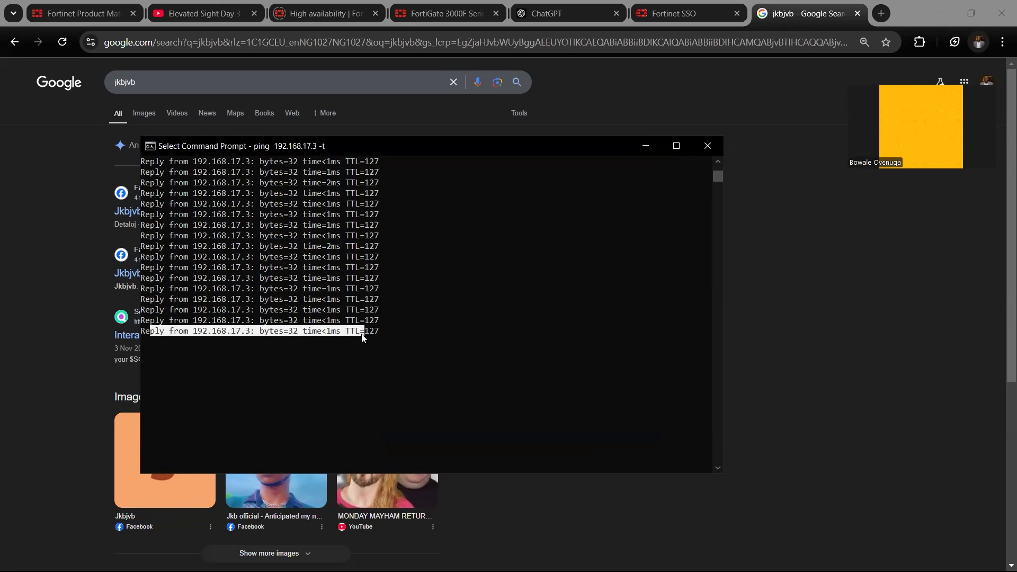
scroll(361, 339, up, 10)
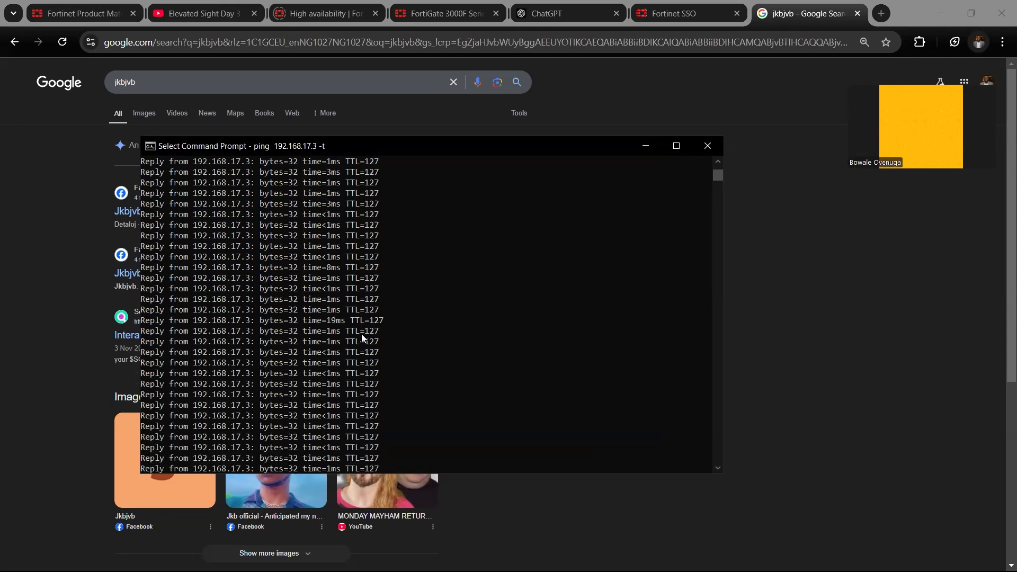
key(ctrl+c)
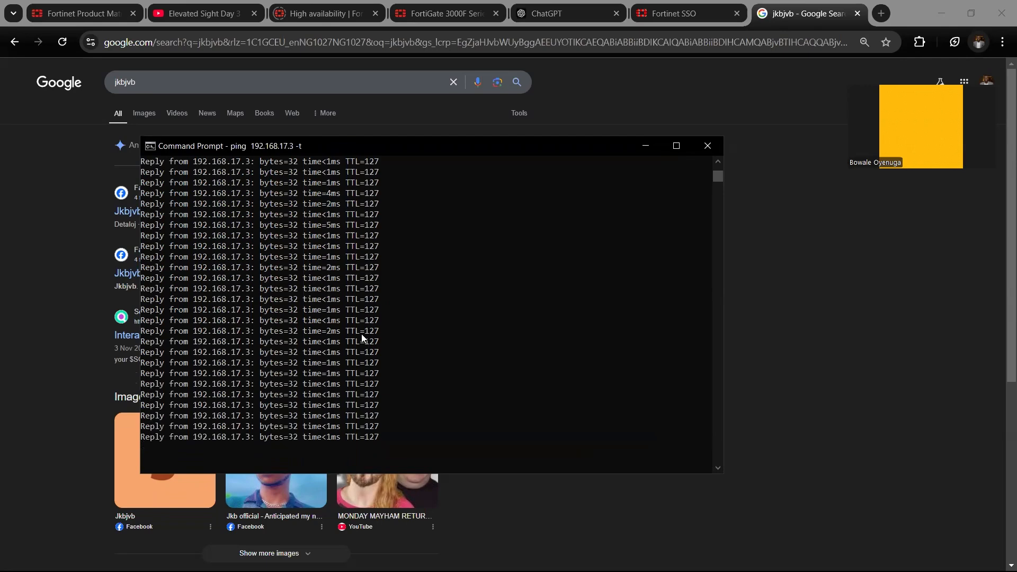
key(ctrl+c)
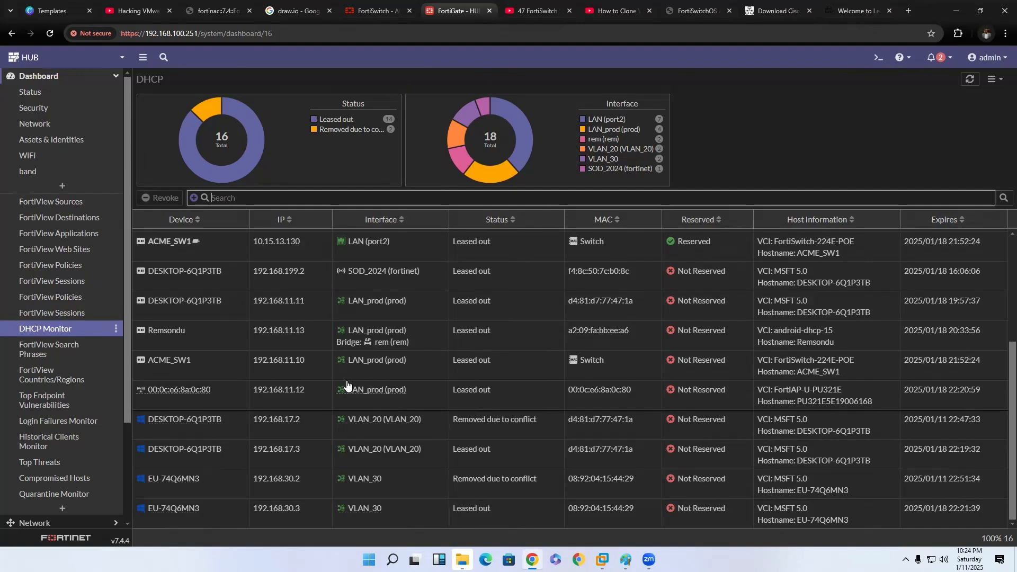
Return to the FortiGate and reopen the forward traffic log to check the traffic between the VLANs.
click(30, 78)
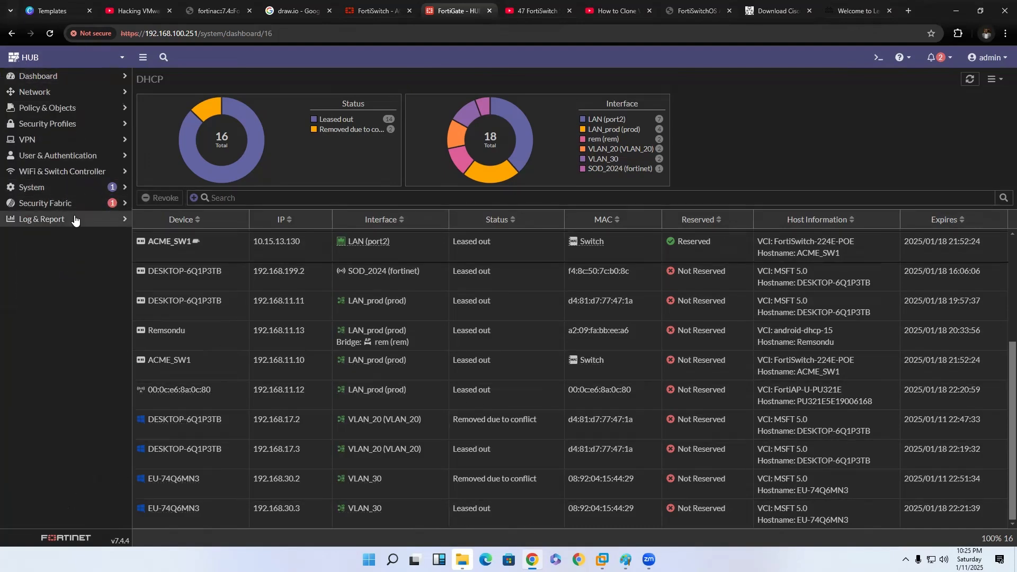
click(74, 219)
click(70, 239)
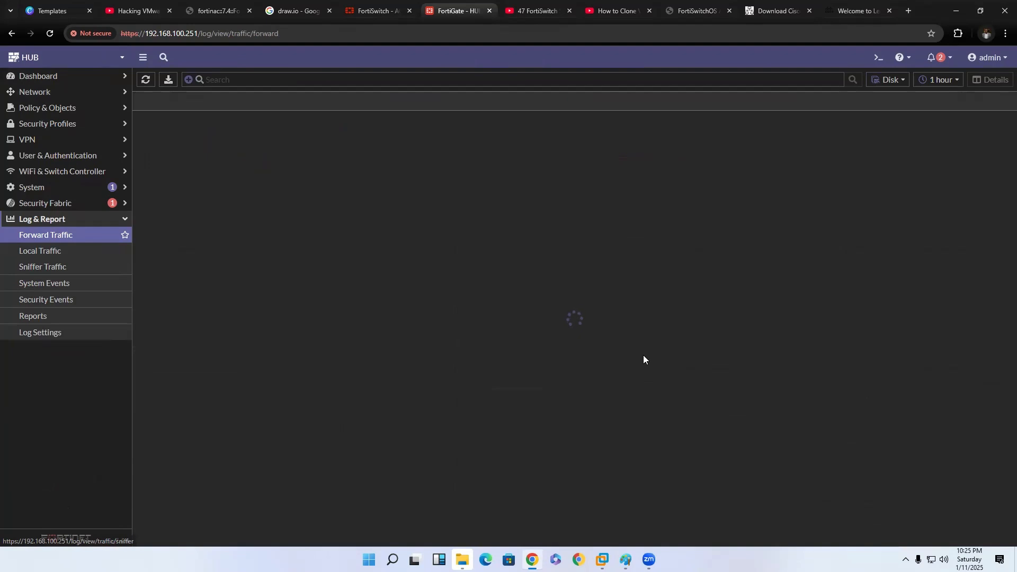